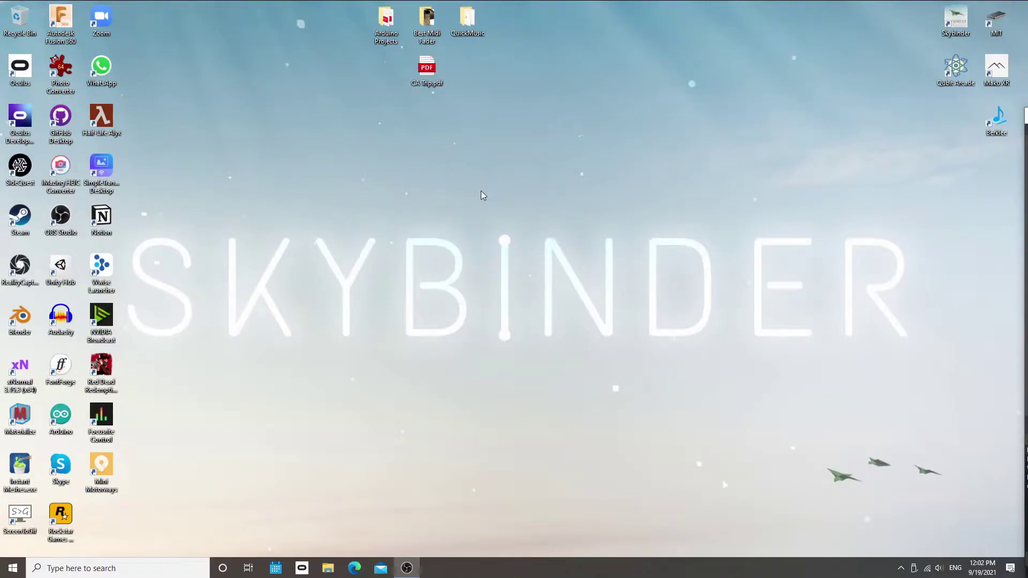
- Launch Unity Hub and start a new project with Unity version 2020.3.3f1
{"action": "key", "text": "super"}
{"action": "type", "text": "unity hub"}
{"action": "key", "text": "Return"}
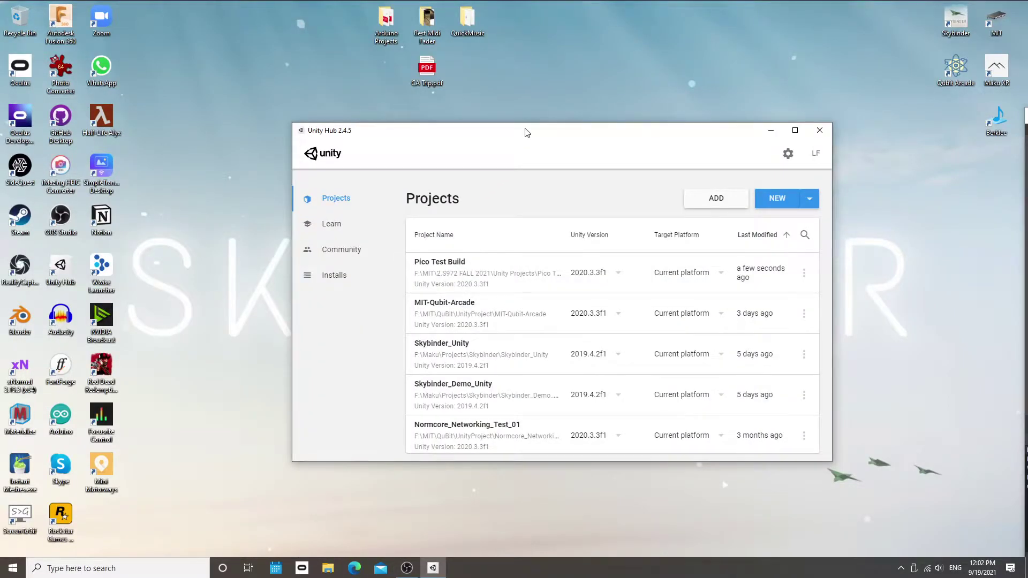
{"action": "left_click_drag", "start_coordinate": [523, 131], "coordinate": [422, 101]}
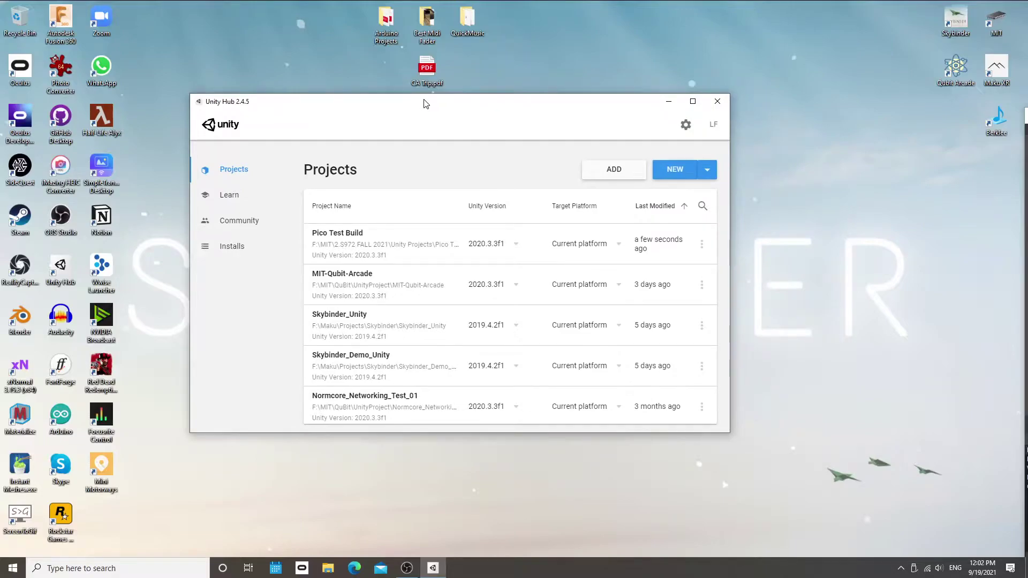
{"action": "left_click", "coordinate": [708, 169]}
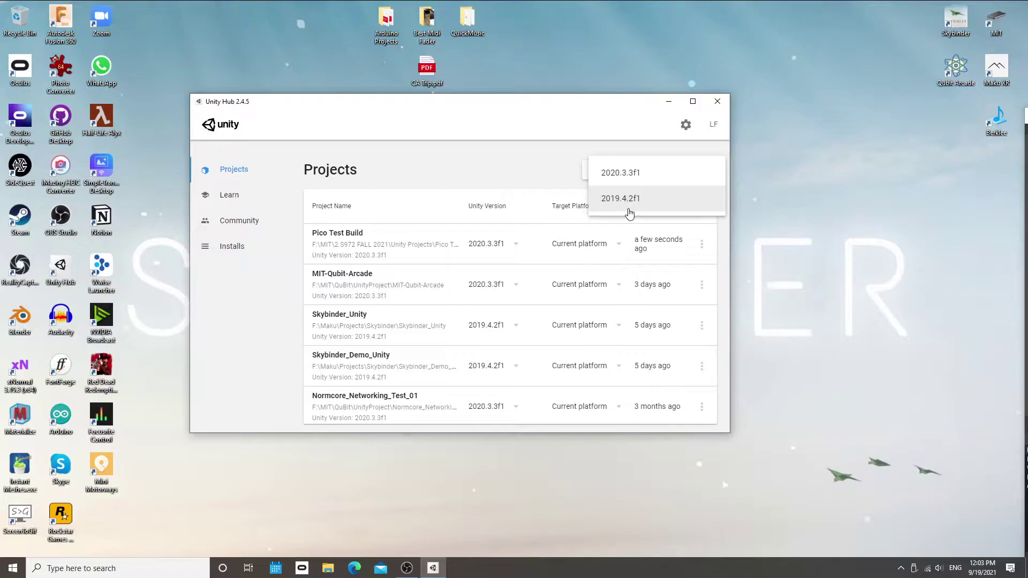
{"action": "left_click", "coordinate": [669, 184]}
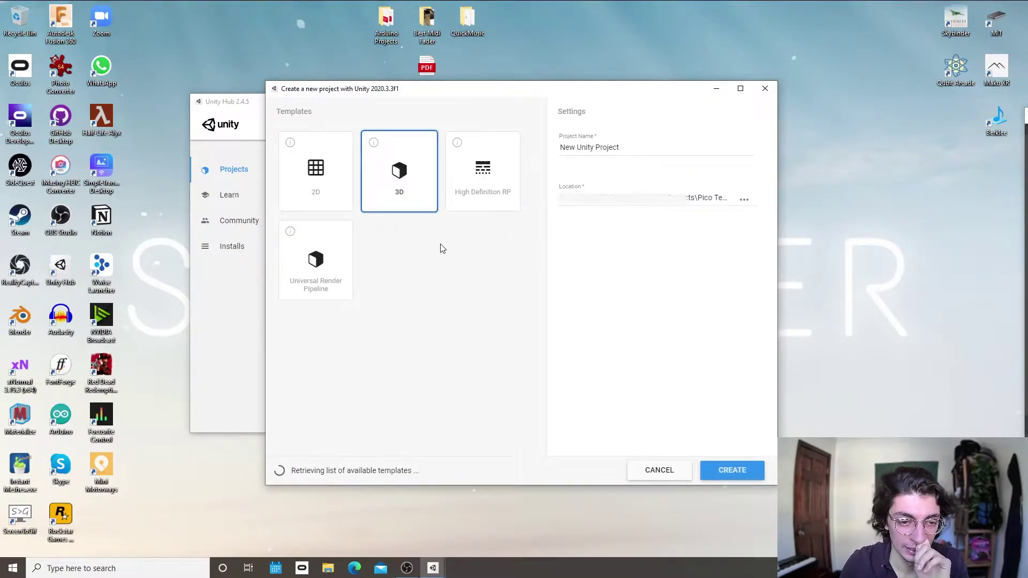
- Choose the Universal Render Pipeline template and name the project "Pico Test Project 02"
{"action": "left_click", "coordinate": [316, 246]}
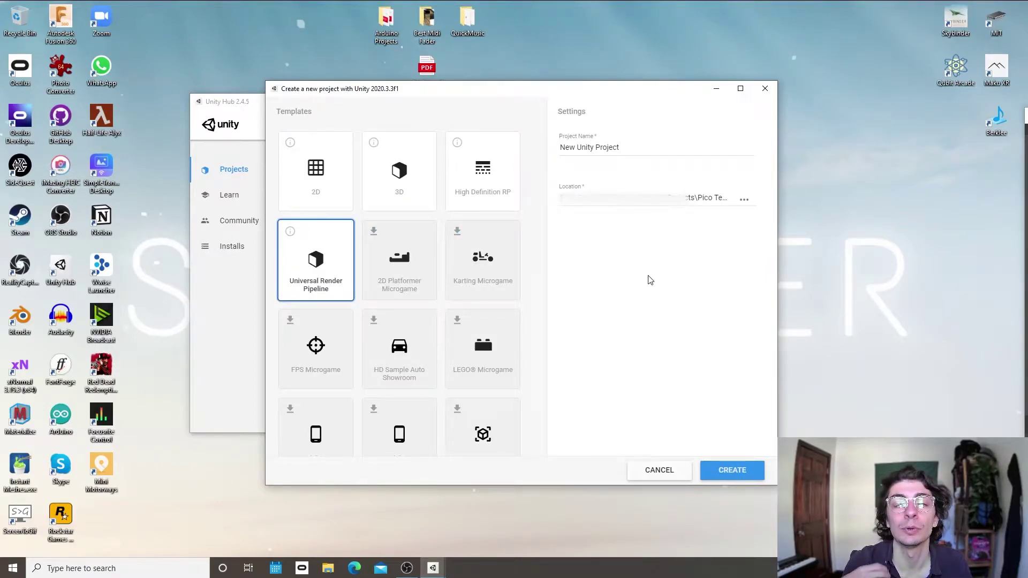
{"action": "left_click", "coordinate": [670, 145]}
{"action": "key", "text": "ctrl+a"}
{"action": "type", "text": "P"}
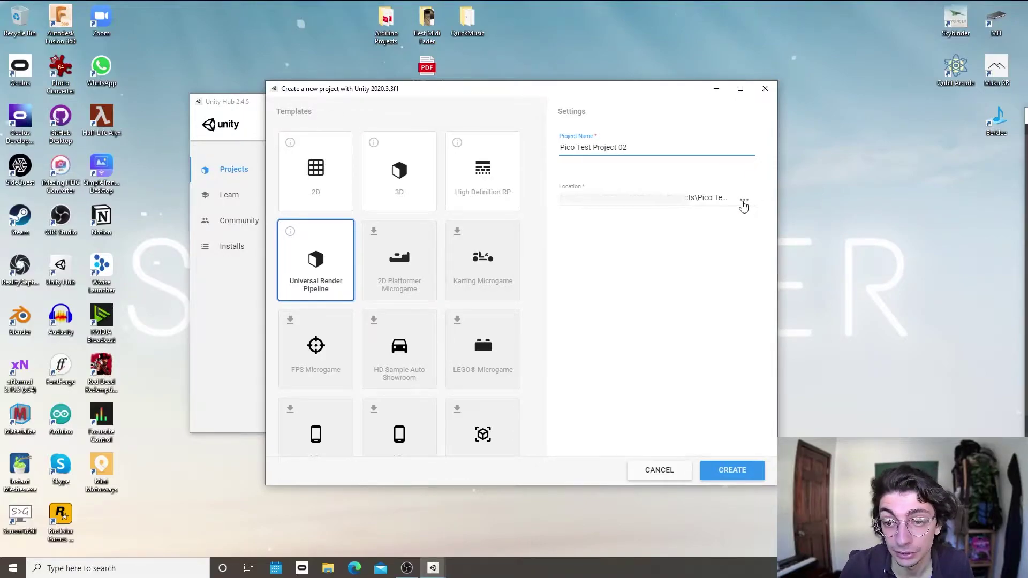
- Set the project location to a new folder "Pico test 2" inside Unity Projects and create the project
{"action": "left_click", "coordinate": [744, 199]}
{"action": "left_click", "coordinate": [502, 126]}
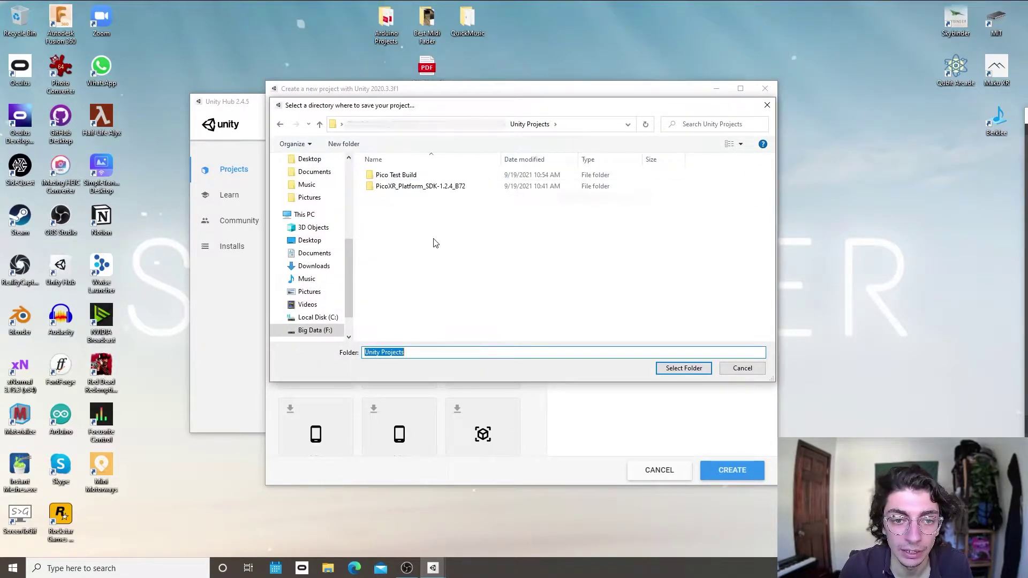
{"action": "right_click", "coordinate": [434, 241]}
{"action": "mouse_move", "coordinate": [463, 374]}
{"action": "left_click", "coordinate": [589, 377]}
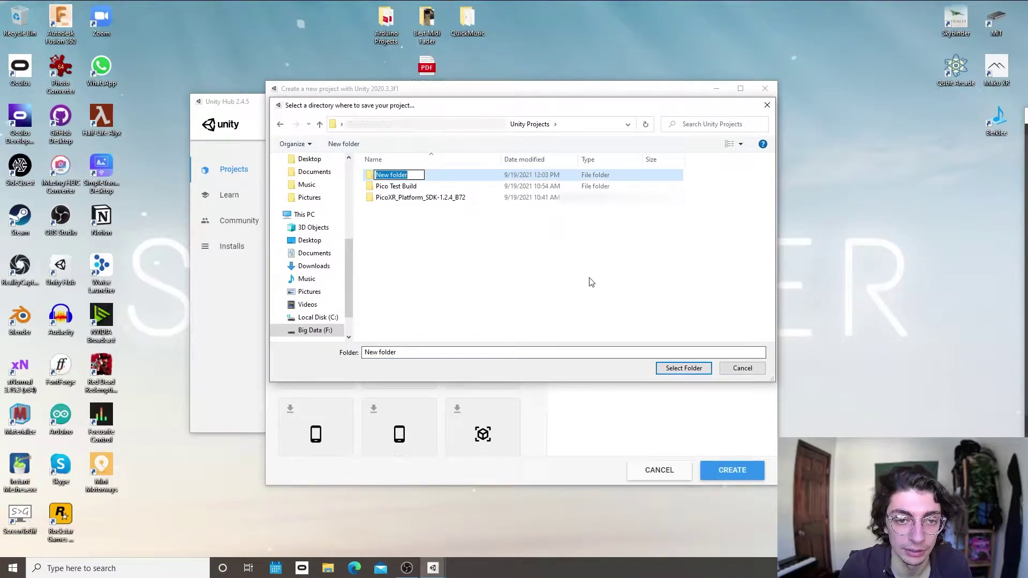
{"action": "type", "text": "Pico tes"}
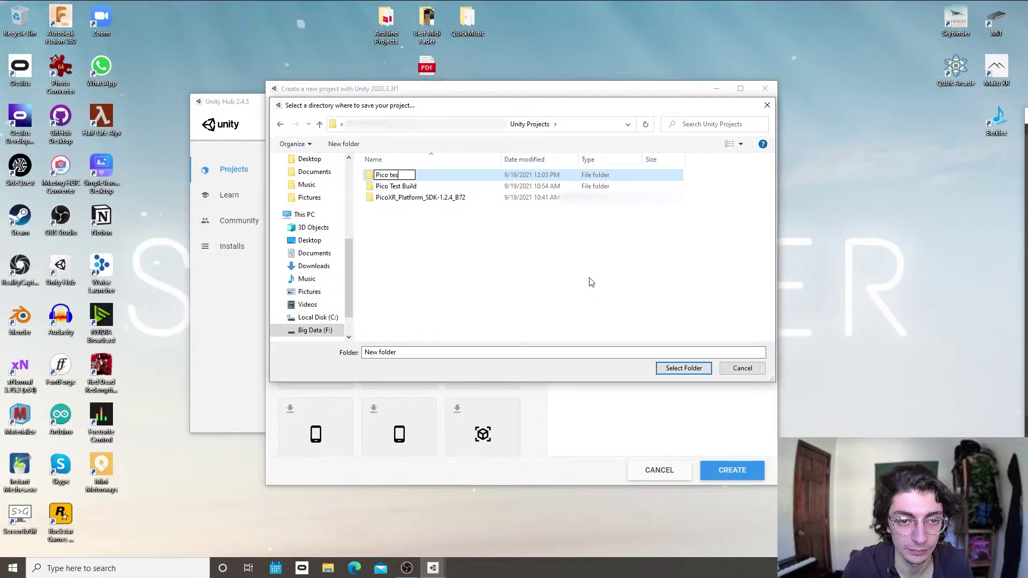
{"action": "key", "text": "Return"}
{"action": "key", "text": "Return"}
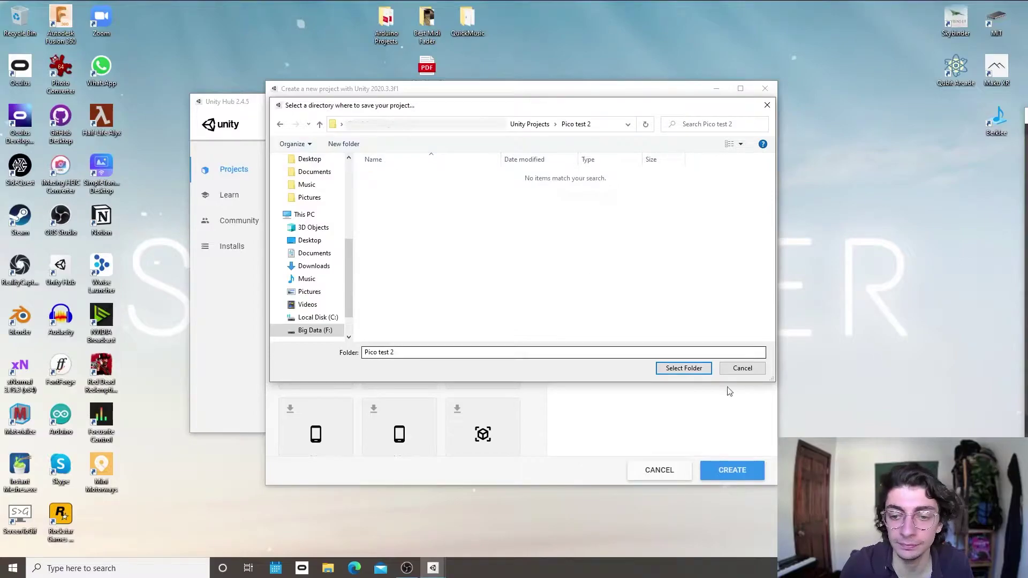
{"action": "left_click", "coordinate": [684, 368]}
{"action": "left_click", "coordinate": [740, 472]}
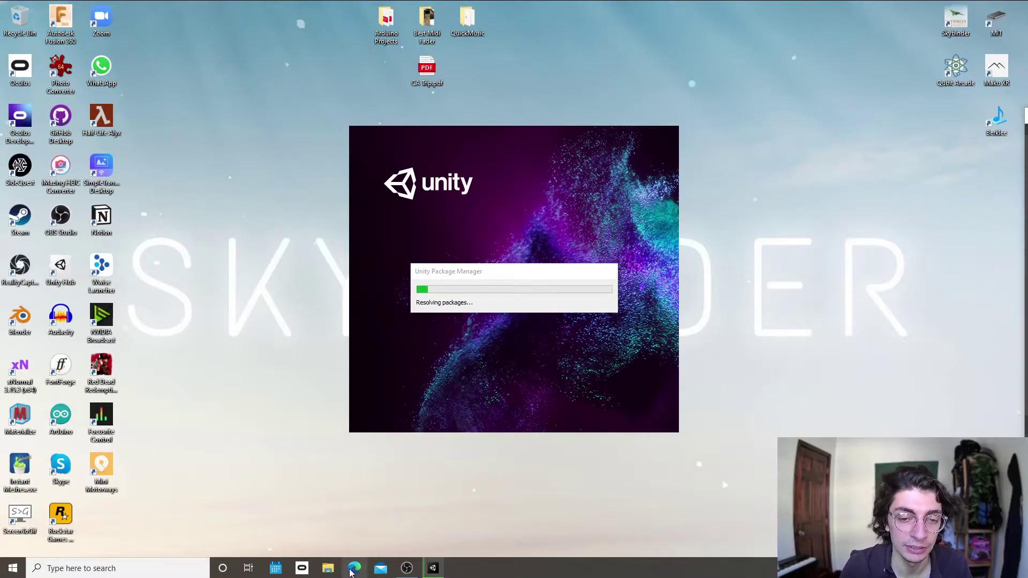
- Switch to the Edge browser, search the web for "pcio vr" and open the Pico Interactive website
{"action": "left_click", "coordinate": [350, 572]}
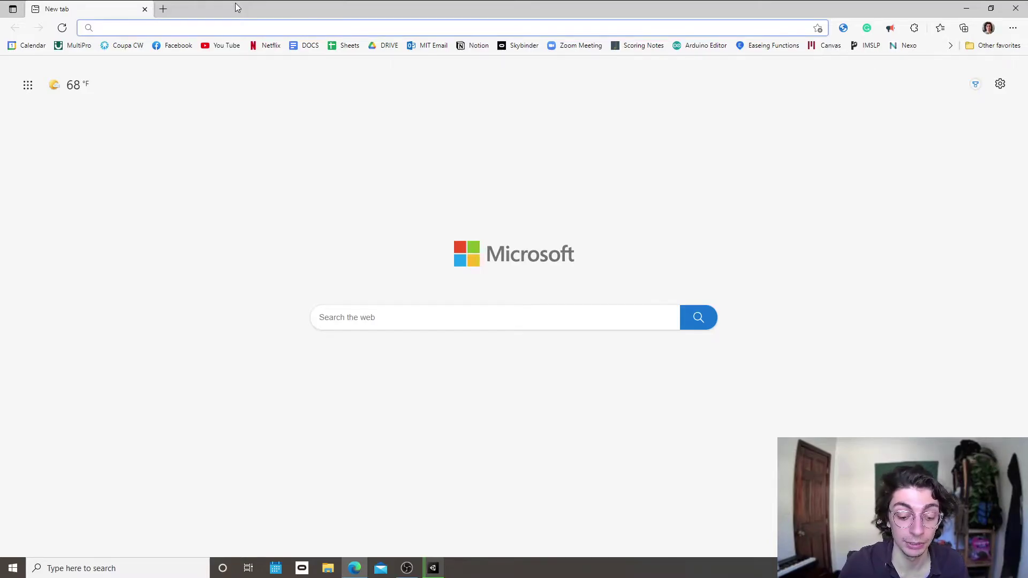
{"action": "type", "text": "pcio "}
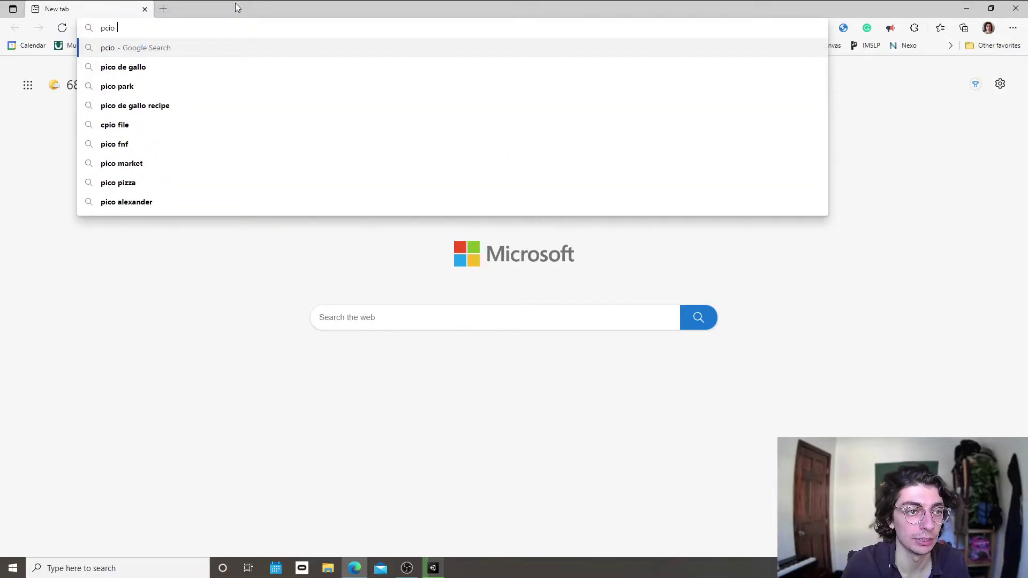
{"action": "type", "text": "vr"}
{"action": "key", "text": "Return"}
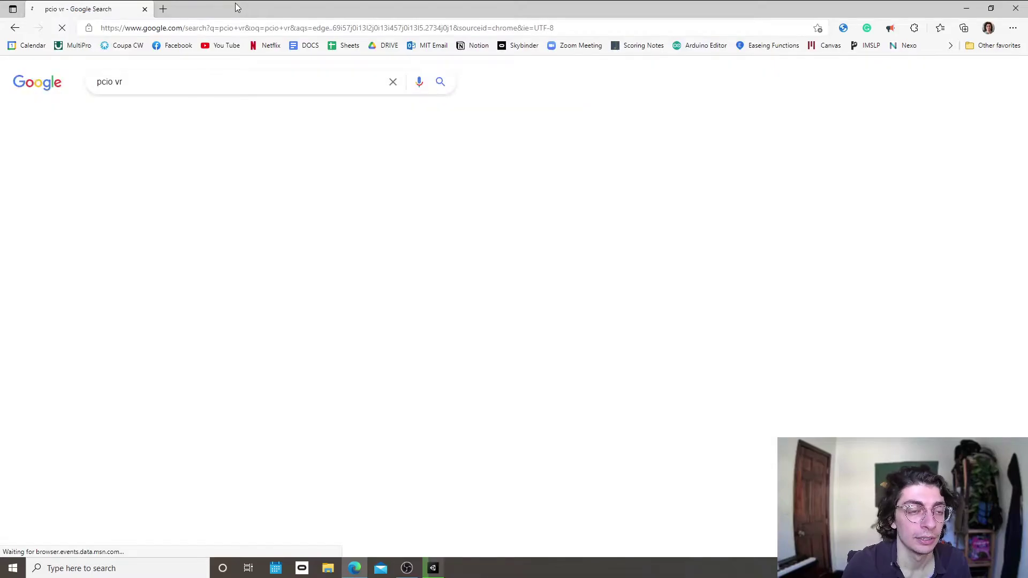
{"action": "left_click", "coordinate": [161, 214]}
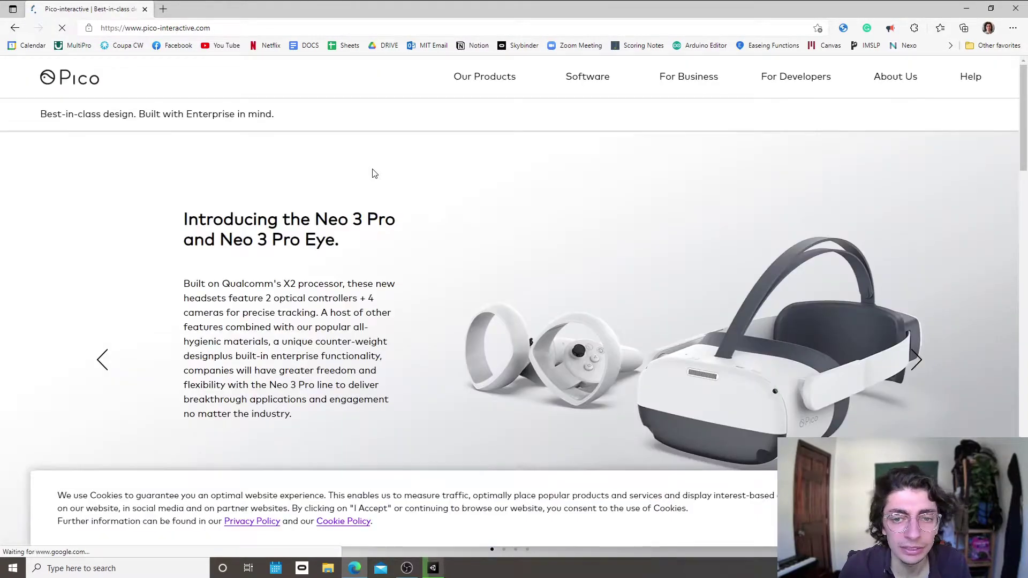
- Go to Pico's developer tools site and open its SDK download page
{"action": "mouse_move", "coordinate": [792, 76]}
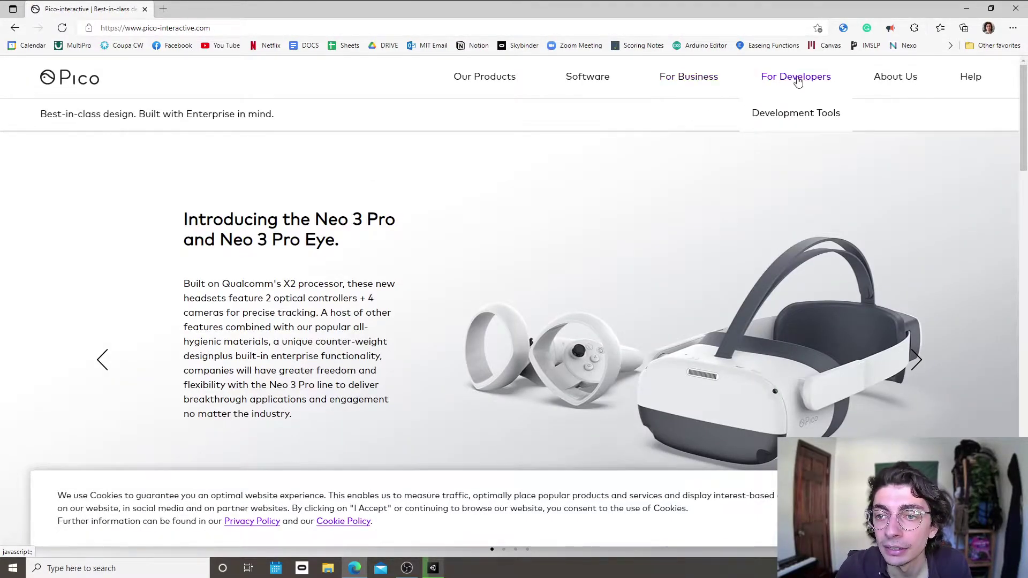
{"action": "left_click", "coordinate": [811, 123]}
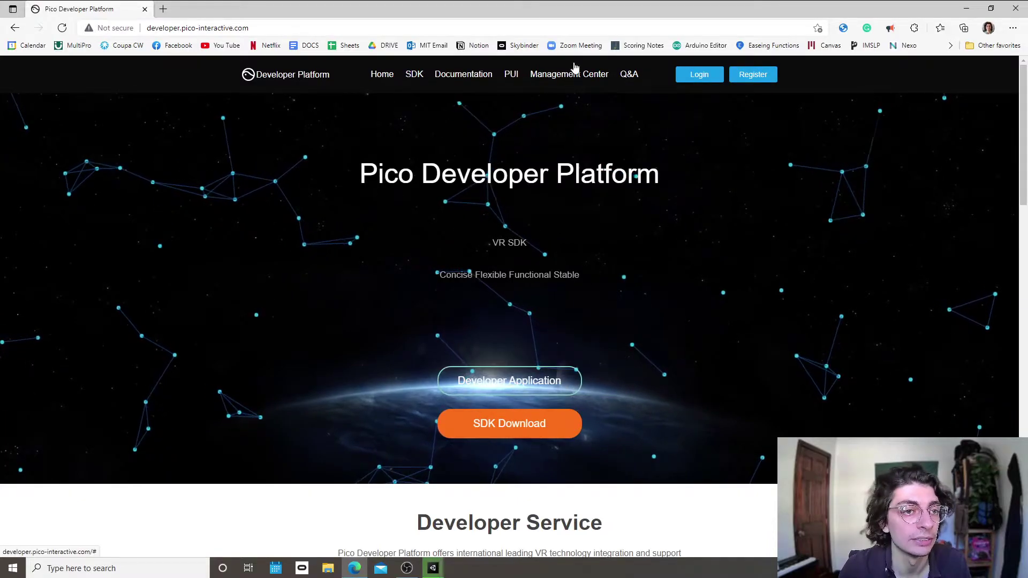
{"action": "left_click", "coordinate": [530, 434]}
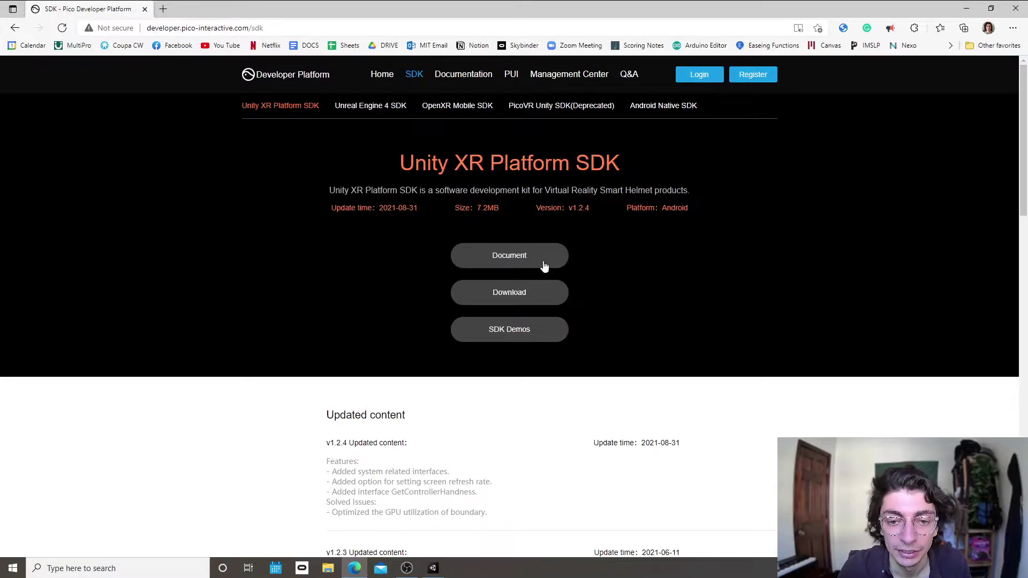
- Download the Unity XR Platform SDK v1.2.4, agreeing to the SDK license terms
{"action": "left_click", "coordinate": [522, 294]}
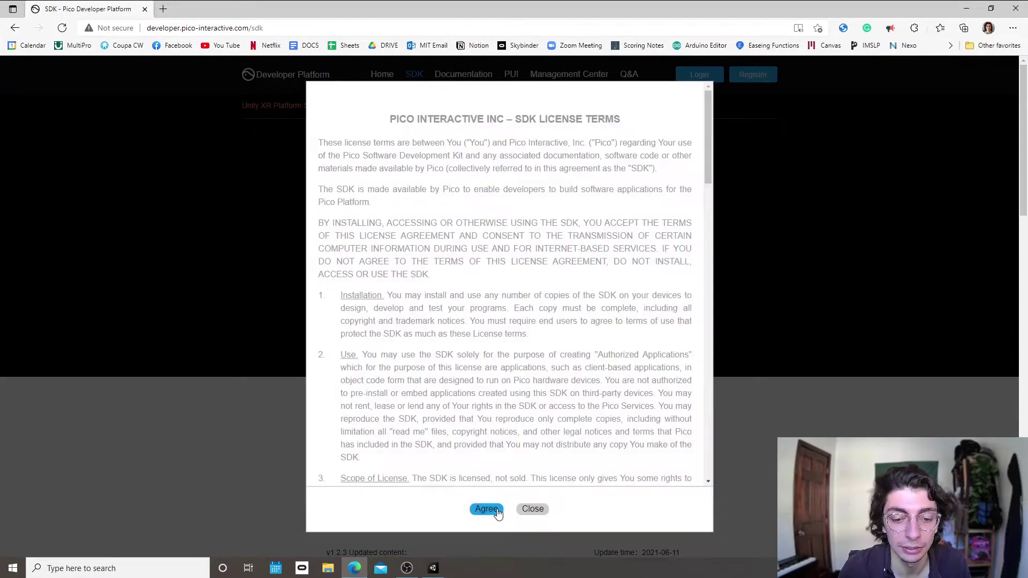
{"action": "left_click", "coordinate": [532, 509]}
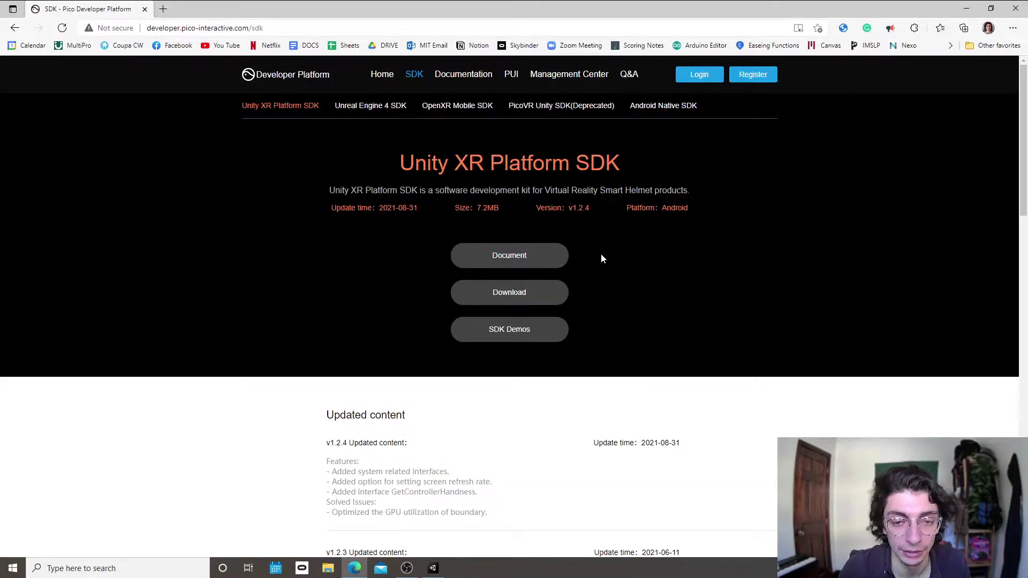
{"action": "left_click", "coordinate": [530, 294]}
{"action": "left_click", "coordinate": [489, 510]}
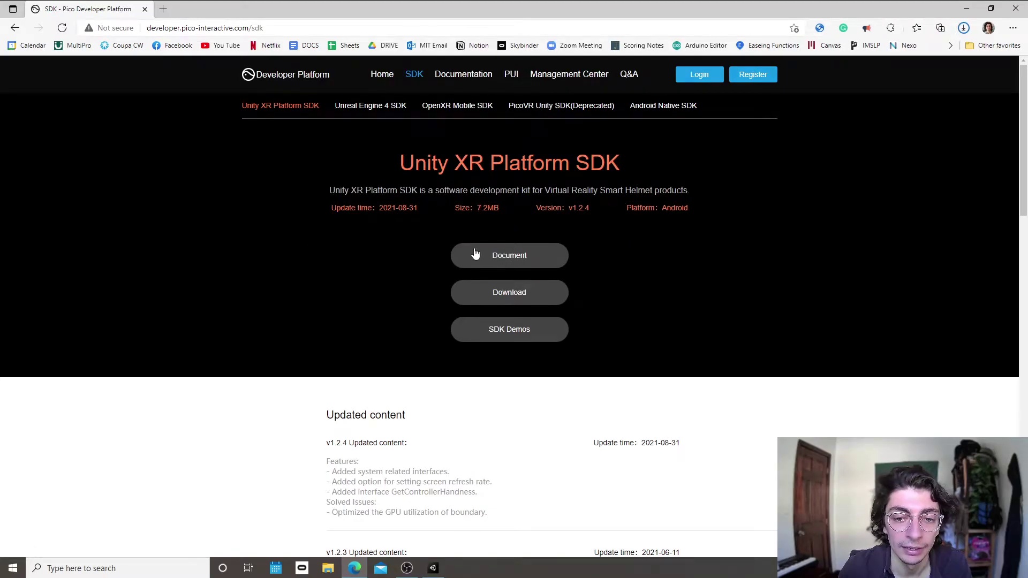
- Open the Unity XR Platform SDK documentation, accepting the license terms, and view the SDK Introduction chapter
{"action": "left_click", "coordinate": [518, 261]}
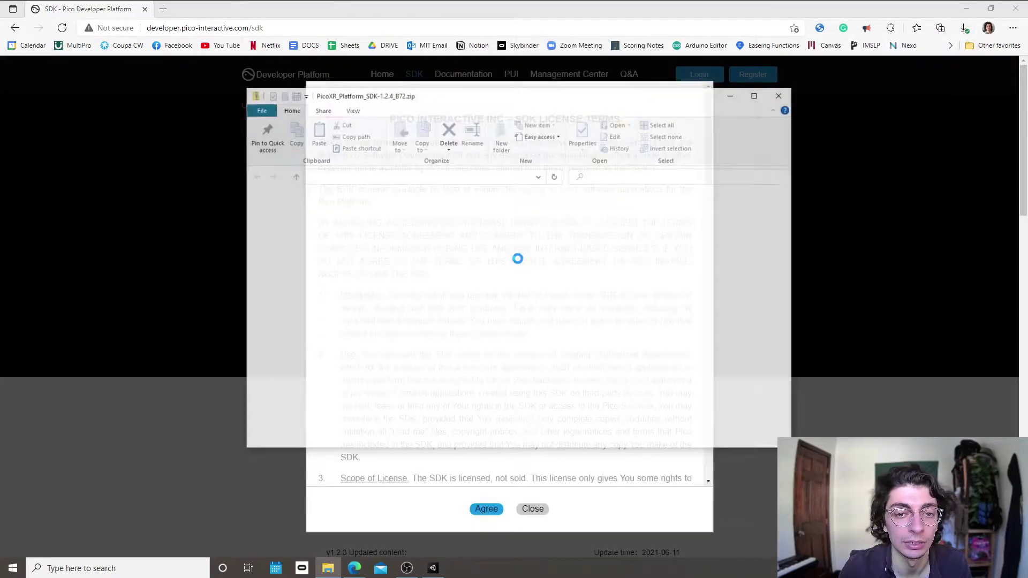
{"action": "left_click", "coordinate": [491, 513]}
{"action": "left_click", "coordinate": [487, 510]}
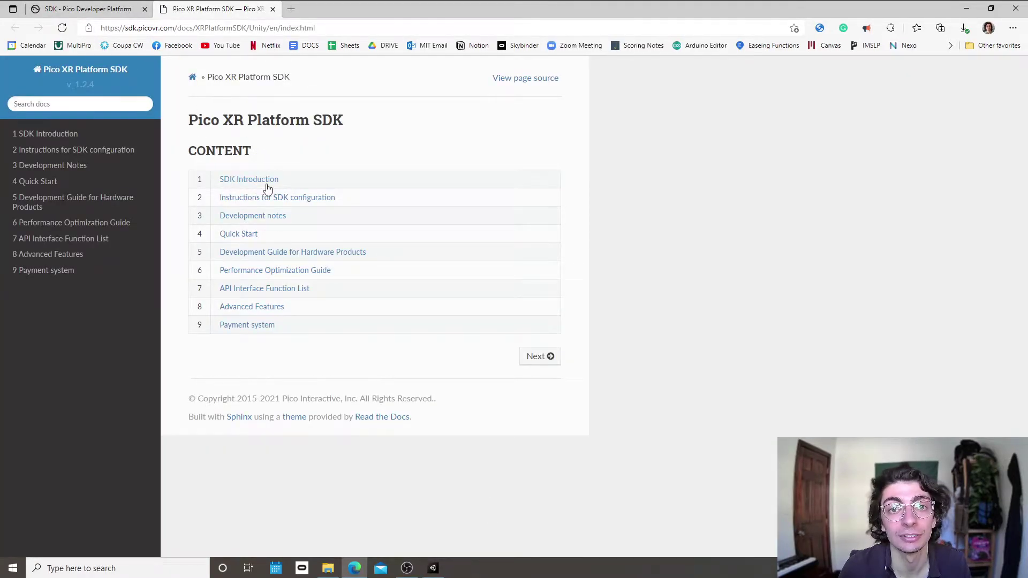
{"action": "left_click", "coordinate": [236, 184]}
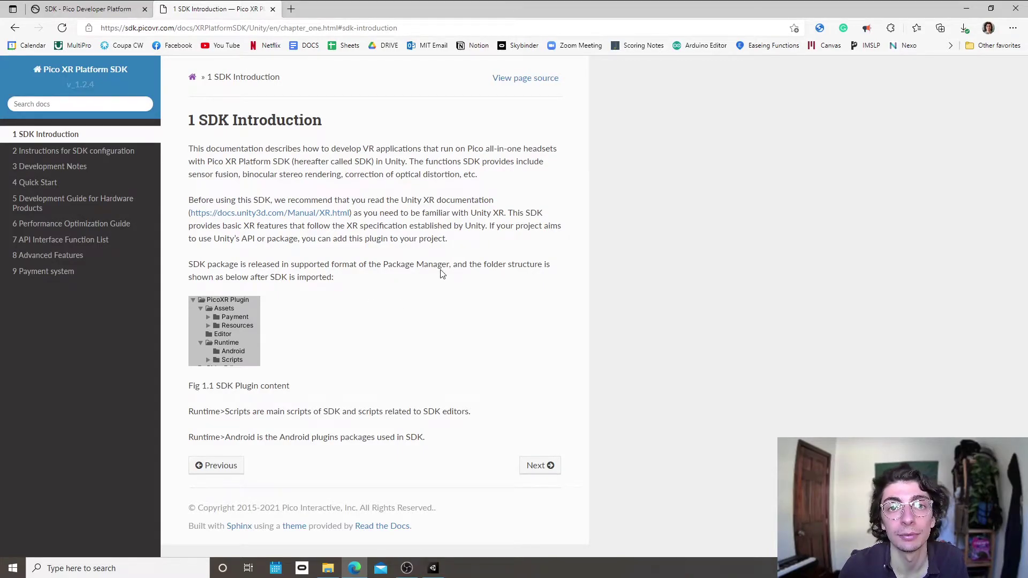
- Switch back to the Unity editor, maximize its window and delete all objects from SampleScene
{"action": "left_click", "coordinate": [434, 566]}
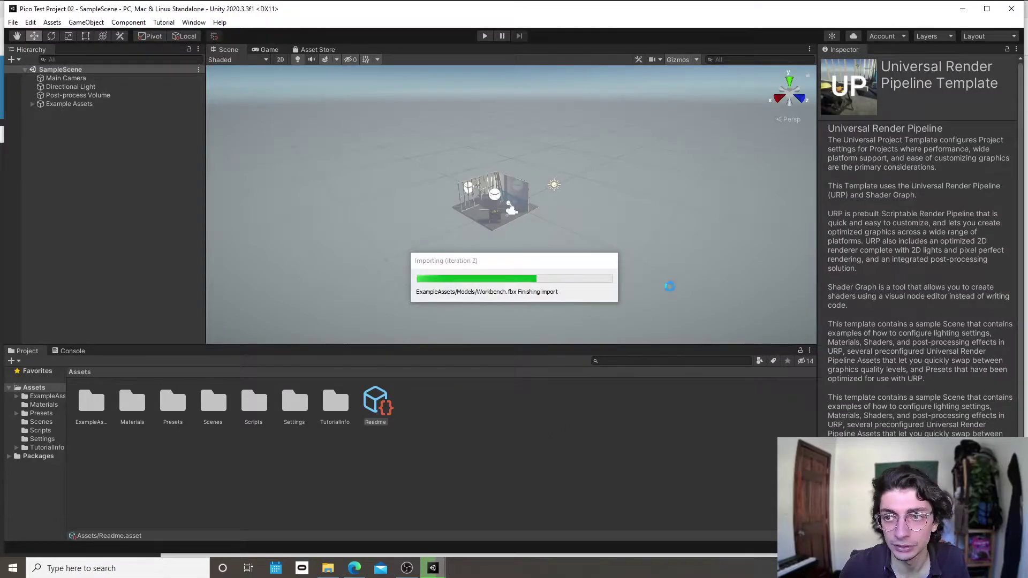
{"action": "left_click", "coordinate": [987, 8]}
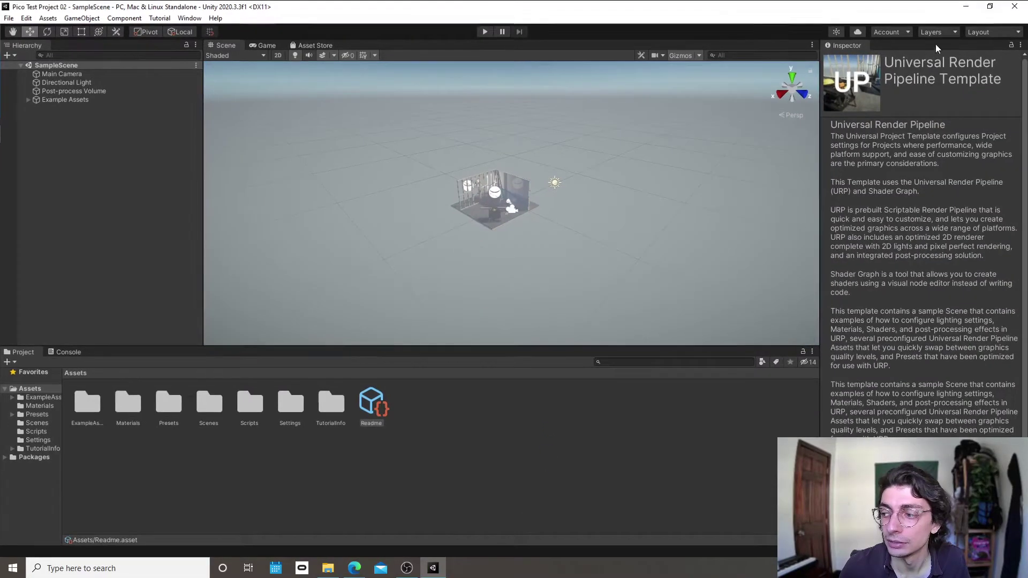
{"action": "left_click", "coordinate": [472, 427]}
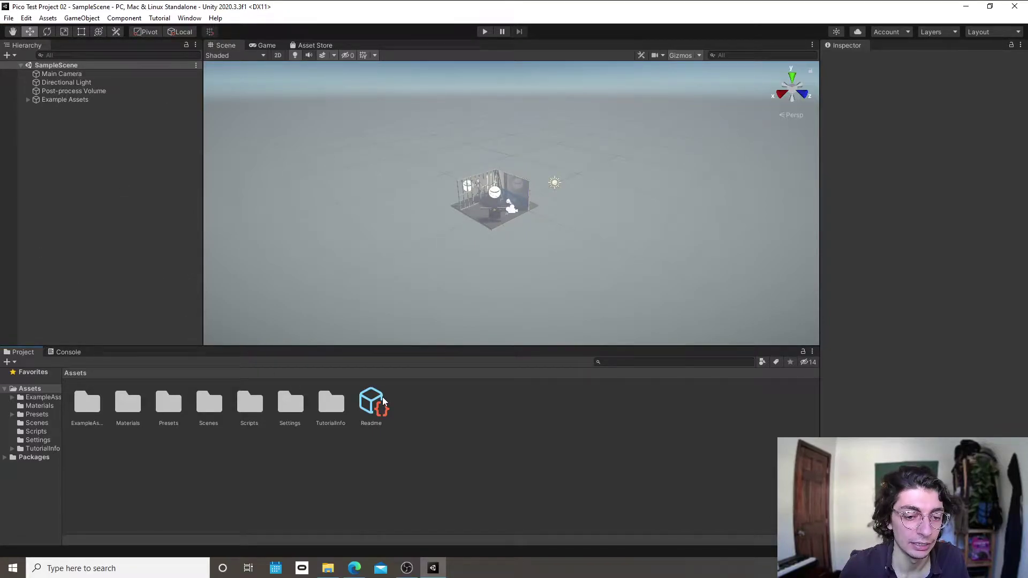
{"action": "left_click", "coordinate": [82, 100]}
{"action": "key", "text": "ctrl+a"}
{"action": "key", "text": "Delete"}
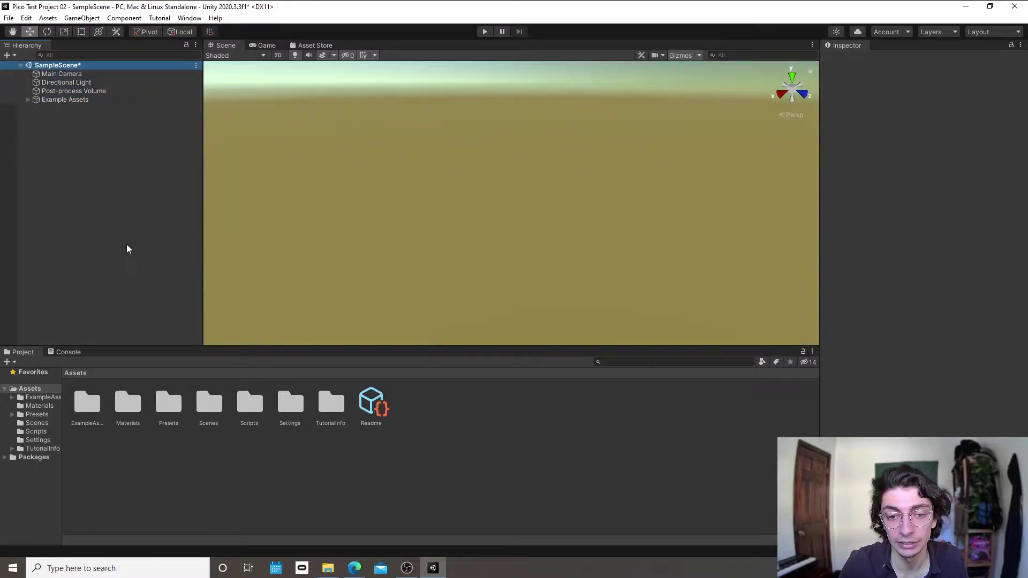
- Delete all template folders and the Readme from the project's Assets folder
{"action": "left_click", "coordinate": [365, 395]}
{"action": "key", "text": "ctrl+a"}
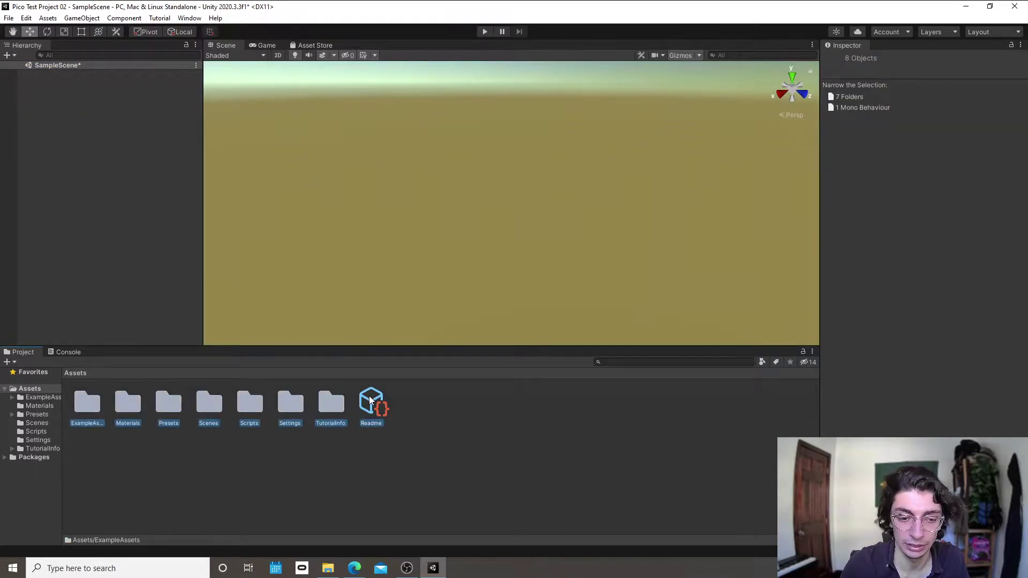
{"action": "key", "text": "Delete"}
{"action": "key", "text": "Return"}
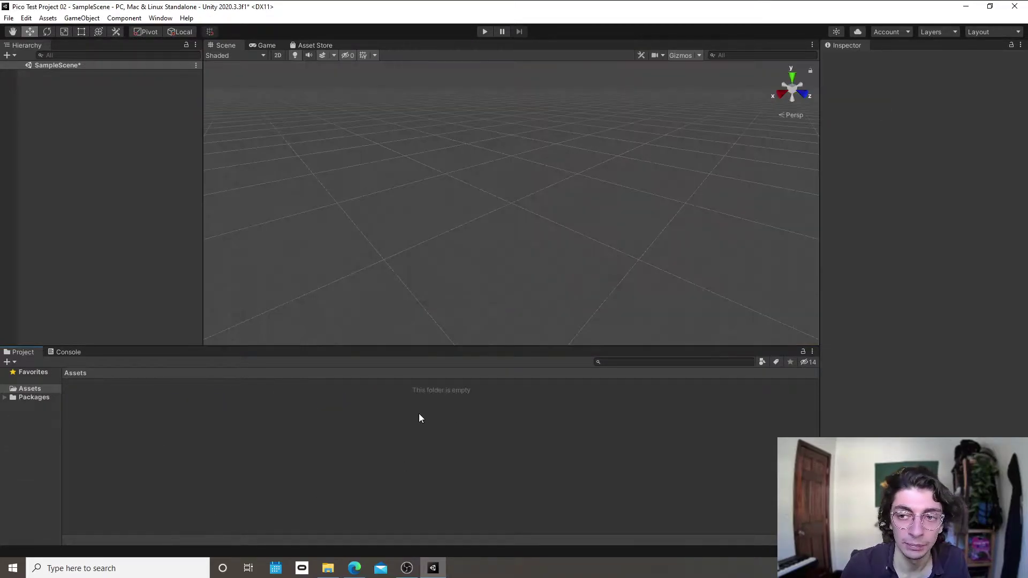
- Create a new folder named "Scenes" in the Assets folder
{"action": "right_click", "coordinate": [186, 429]}
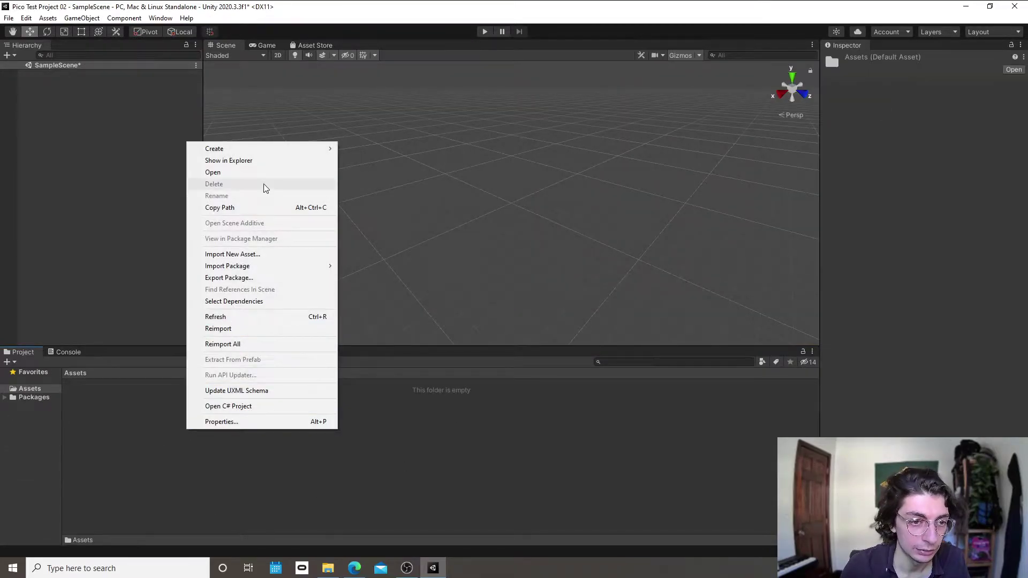
{"action": "mouse_move", "coordinate": [281, 149]}
{"action": "left_click", "coordinate": [406, 105]}
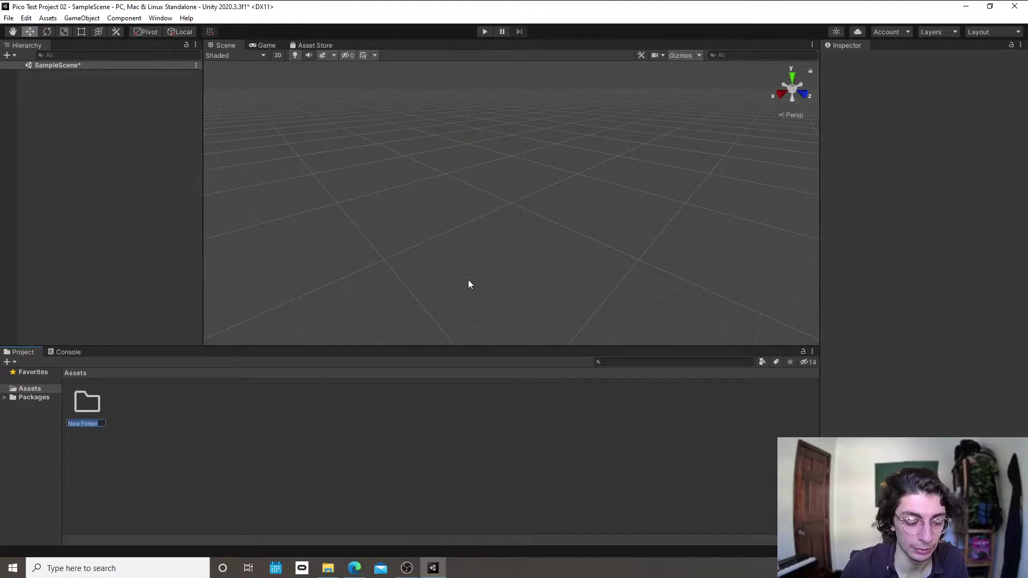
{"action": "type", "text": "Scenes"}
{"action": "key", "text": "Return"}
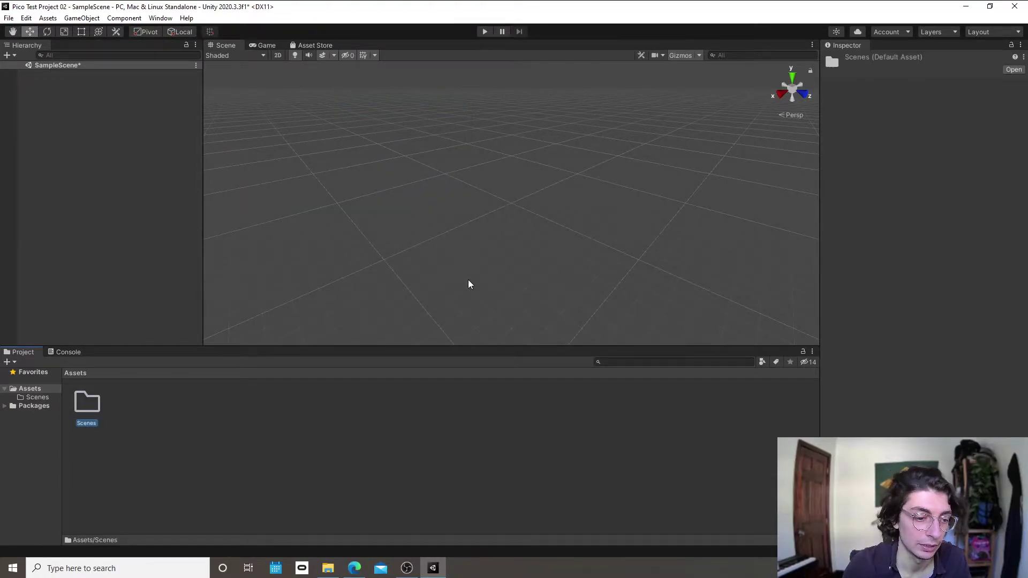
- Create a new scene named "Main" inside the Scenes folder
{"action": "double_click", "coordinate": [86, 406]}
{"action": "right_click", "coordinate": [86, 404]}
{"action": "mouse_move", "coordinate": [158, 120]}
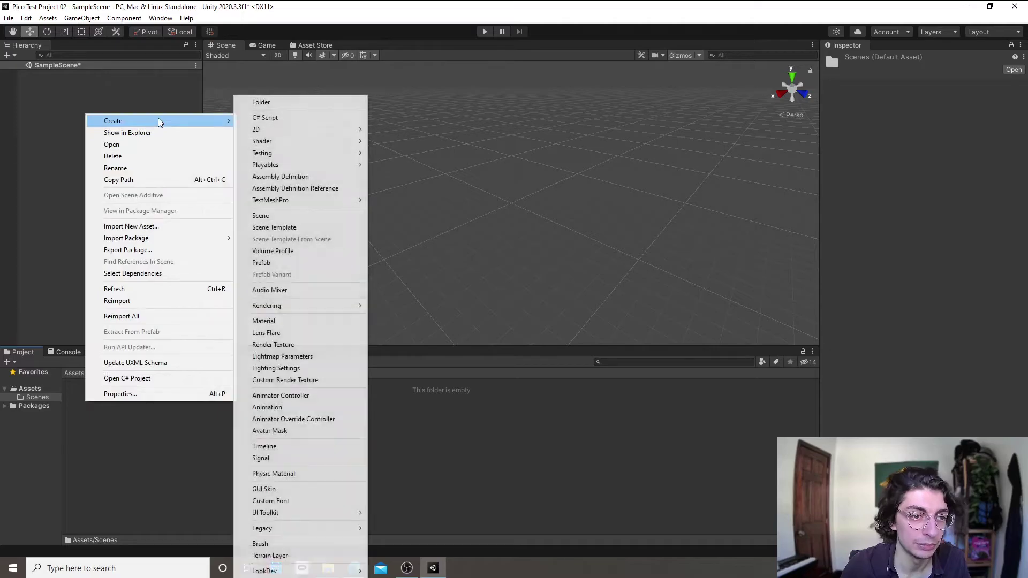
{"action": "left_click", "coordinate": [310, 215]}
{"action": "type", "text": "Main"}
{"action": "key", "text": "Return"}
{"action": "left_click", "coordinate": [112, 335]}
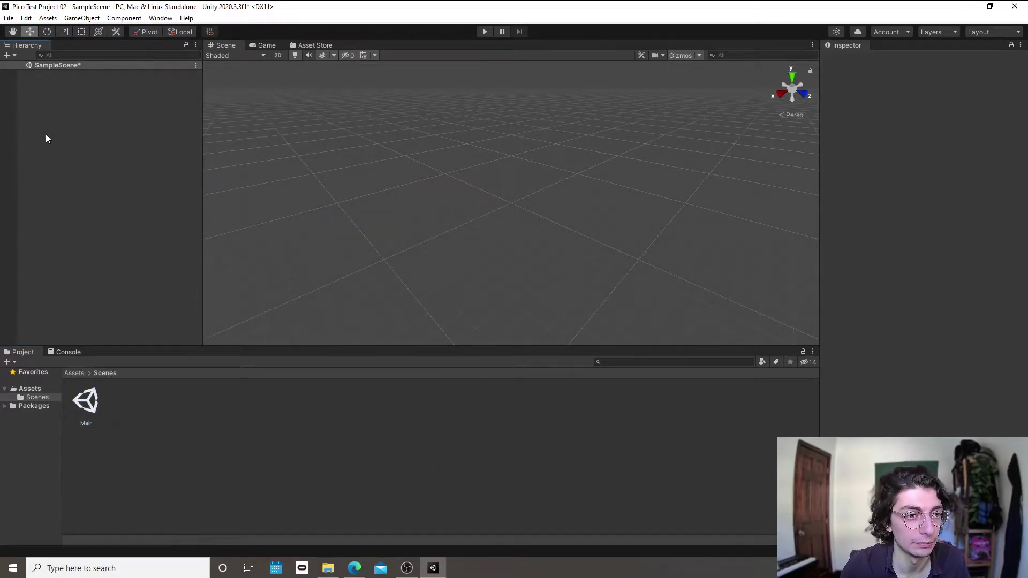
- Open the Main scene without saving the changes made to SampleScene
{"action": "double_click", "coordinate": [97, 400]}
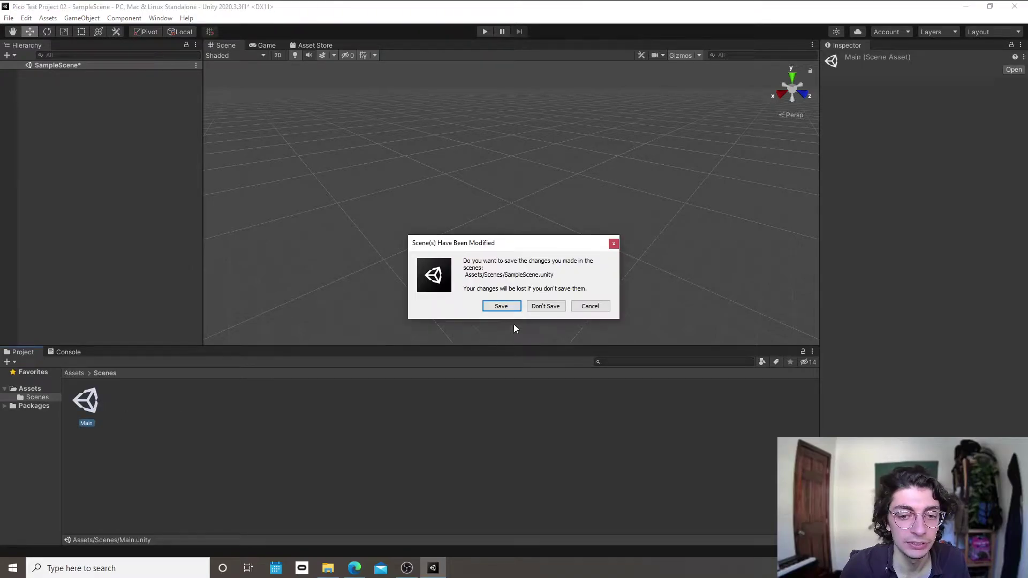
{"action": "left_click", "coordinate": [545, 305]}
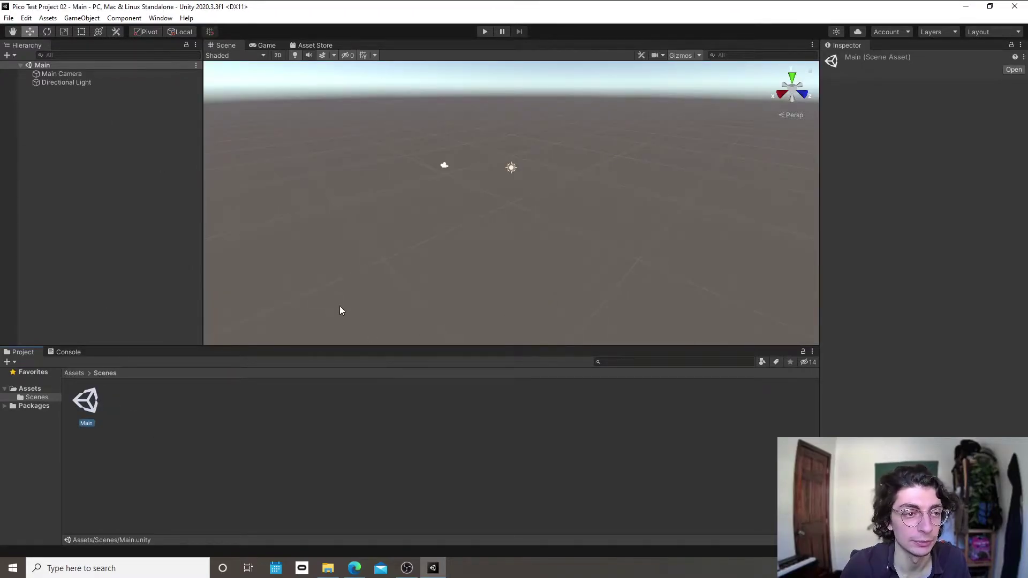
{"action": "left_click", "coordinate": [114, 176]}
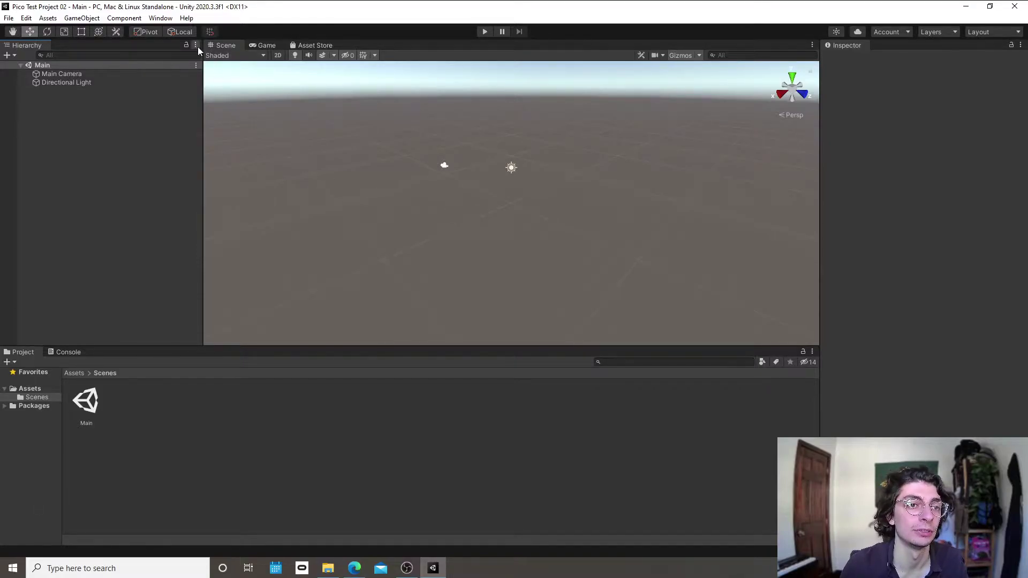
- Open the Package Manager, then widen the project folder tree and expand its Packages folder
{"action": "left_click", "coordinate": [160, 18]}
{"action": "left_click", "coordinate": [217, 116]}
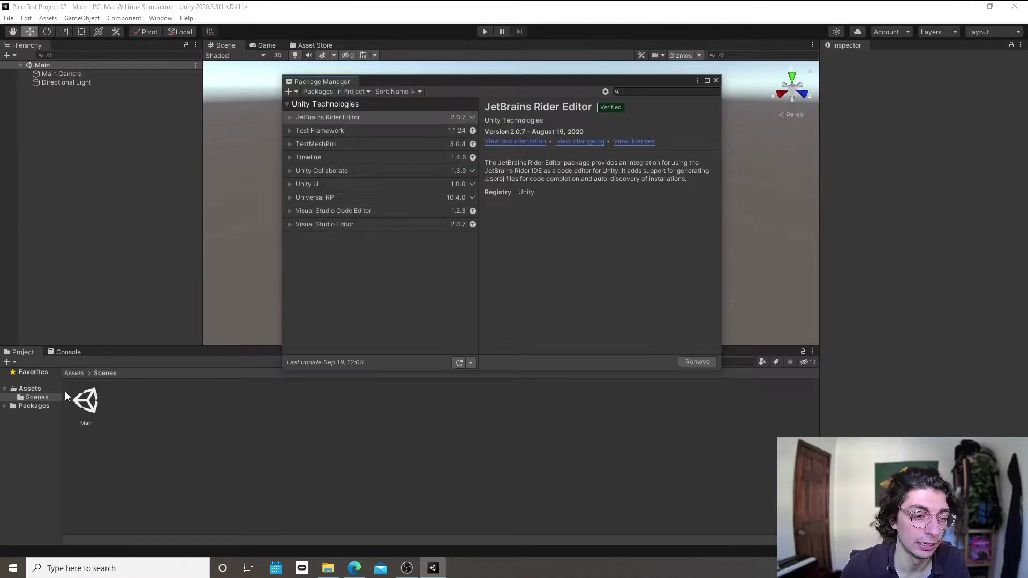
{"action": "left_click_drag", "start_coordinate": [62, 395], "coordinate": [94, 395]}
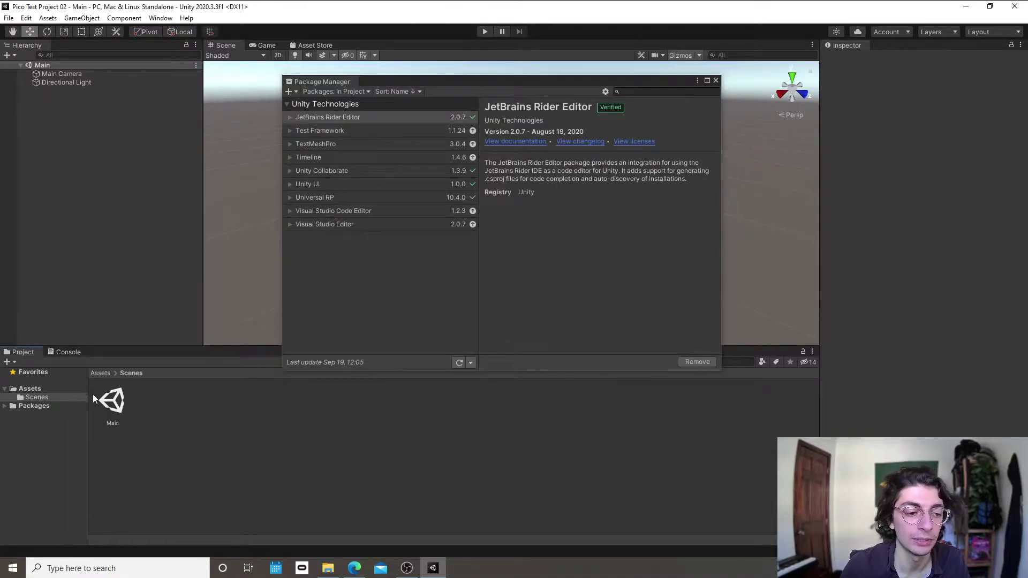
{"action": "left_click", "coordinate": [4, 407]}
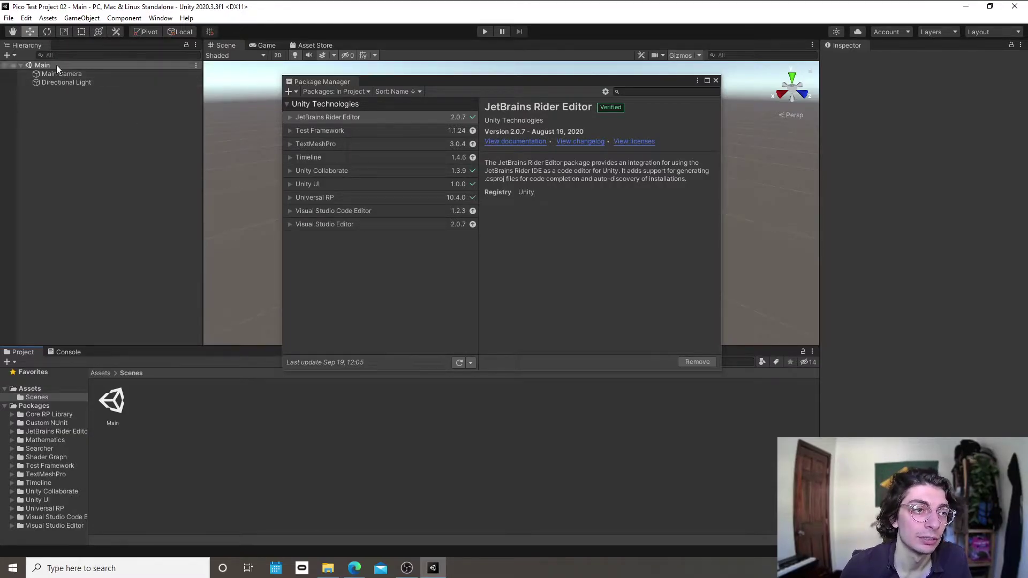
- Enable Preview Packages in the Package Manager section of the project settings and close the settings window
{"action": "left_click", "coordinate": [8, 18]}
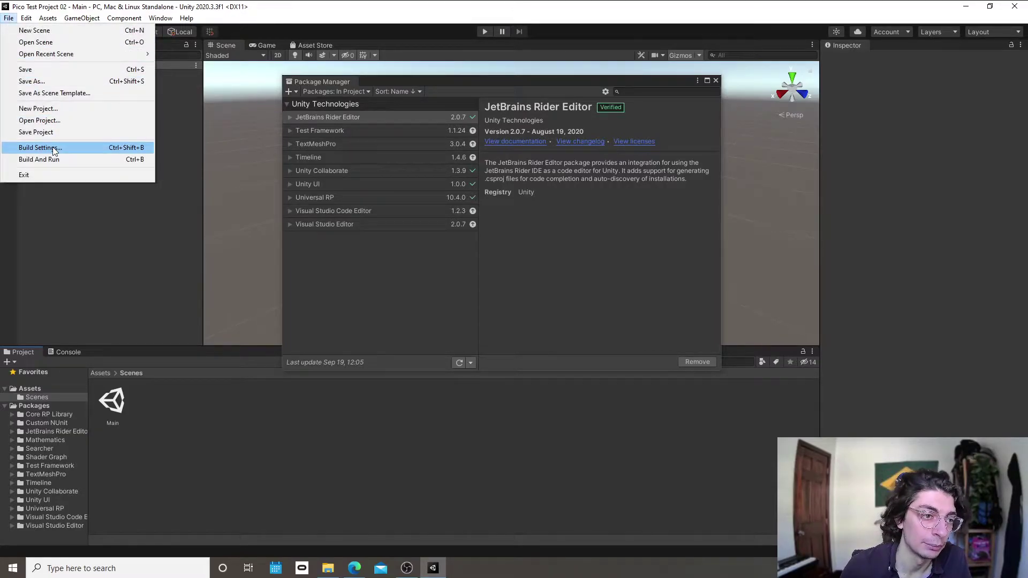
{"action": "mouse_move", "coordinate": [26, 18]}
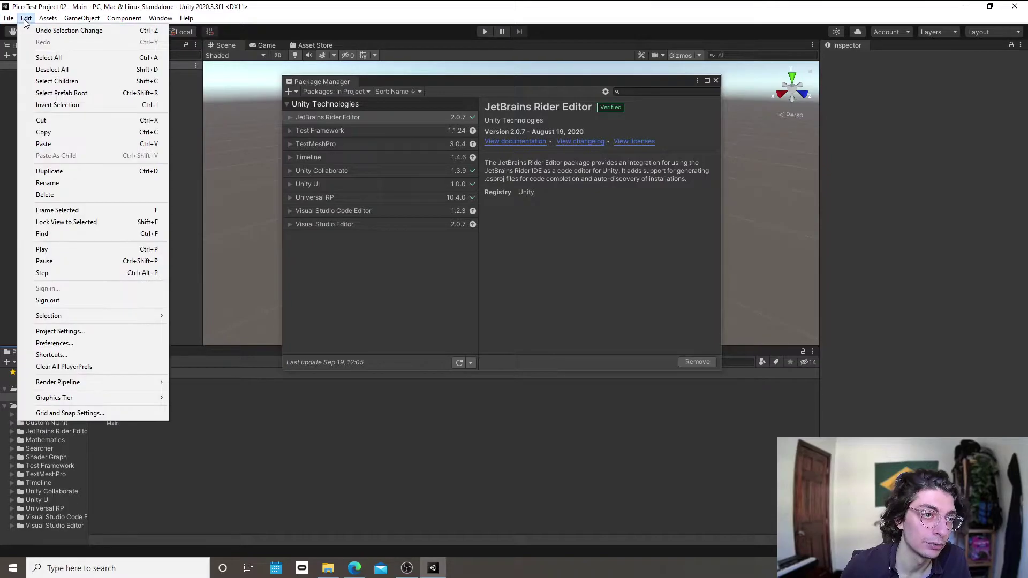
{"action": "left_click", "coordinate": [101, 331]}
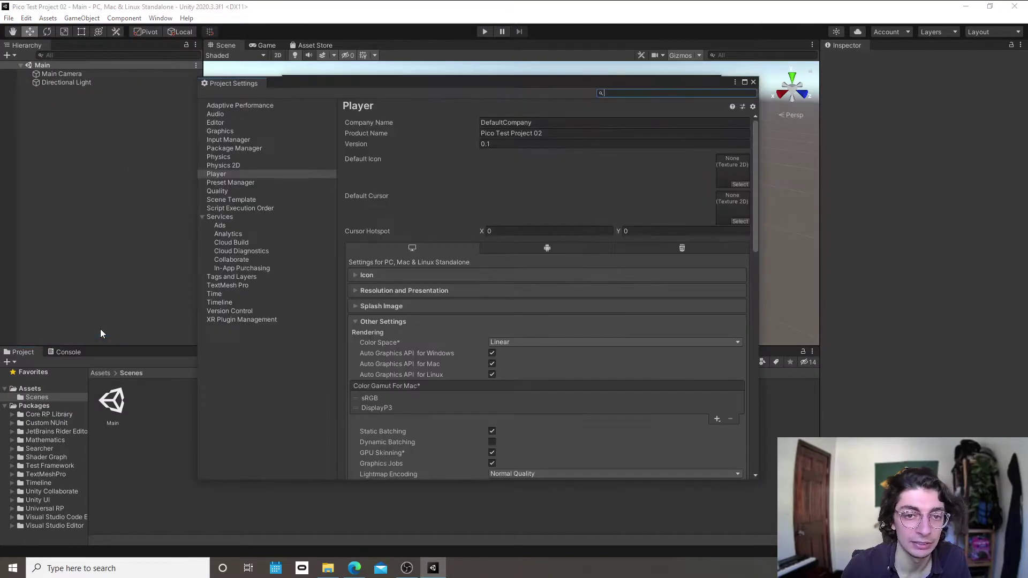
{"action": "left_click", "coordinate": [255, 182]}
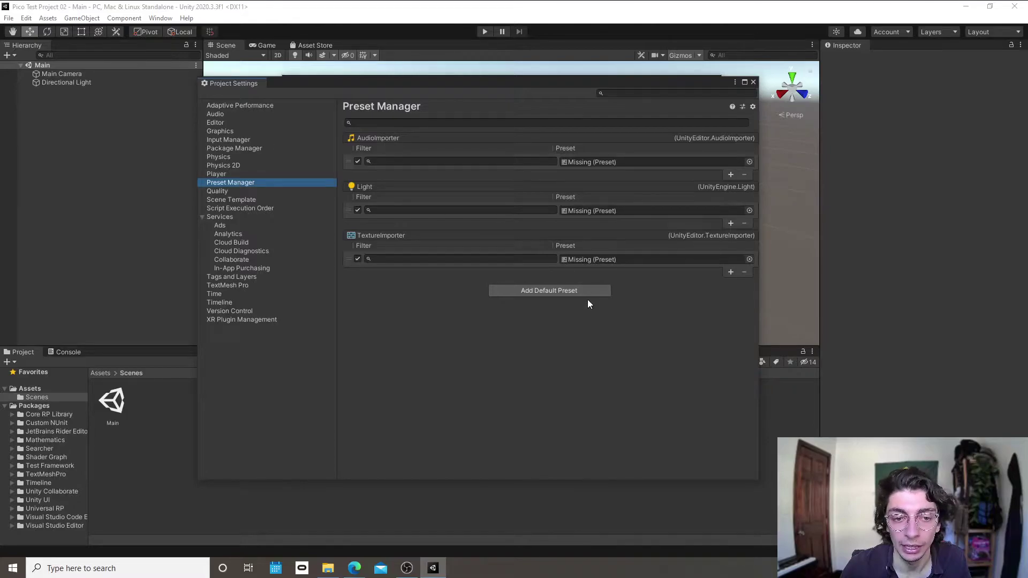
{"action": "left_click", "coordinate": [242, 149]}
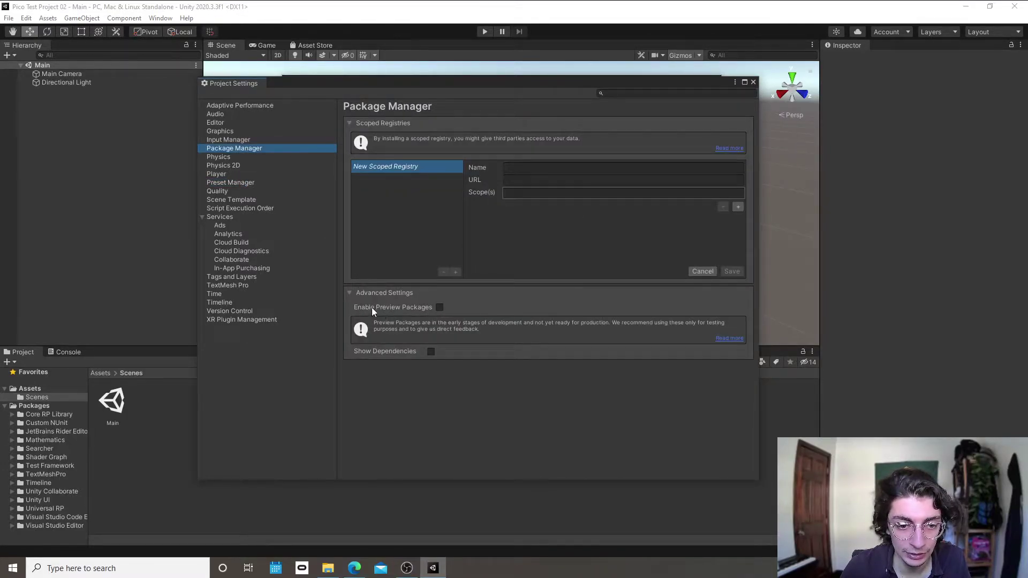
{"action": "left_click", "coordinate": [439, 307]}
{"action": "left_click", "coordinate": [555, 303]}
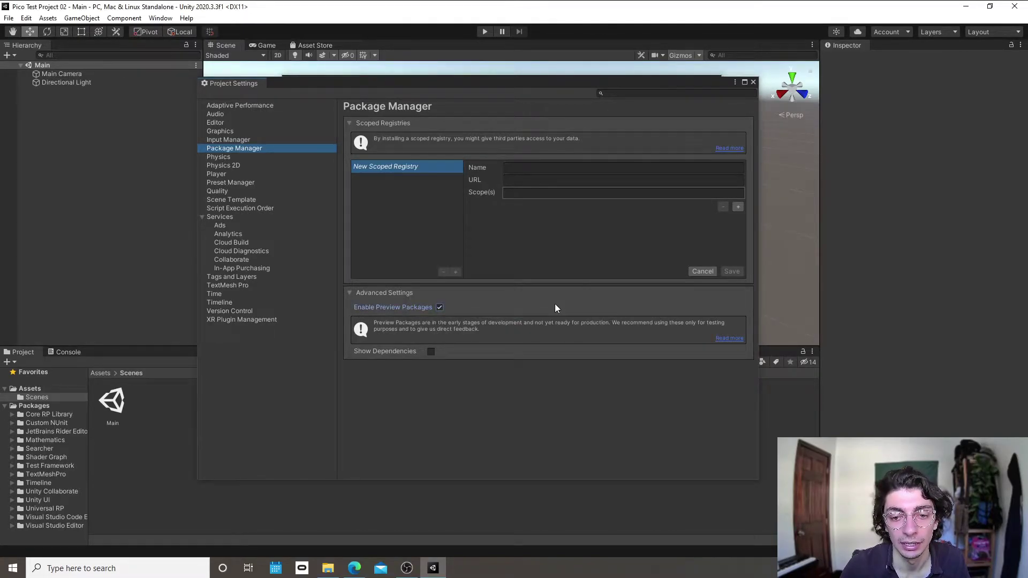
{"action": "left_click", "coordinate": [753, 82]}
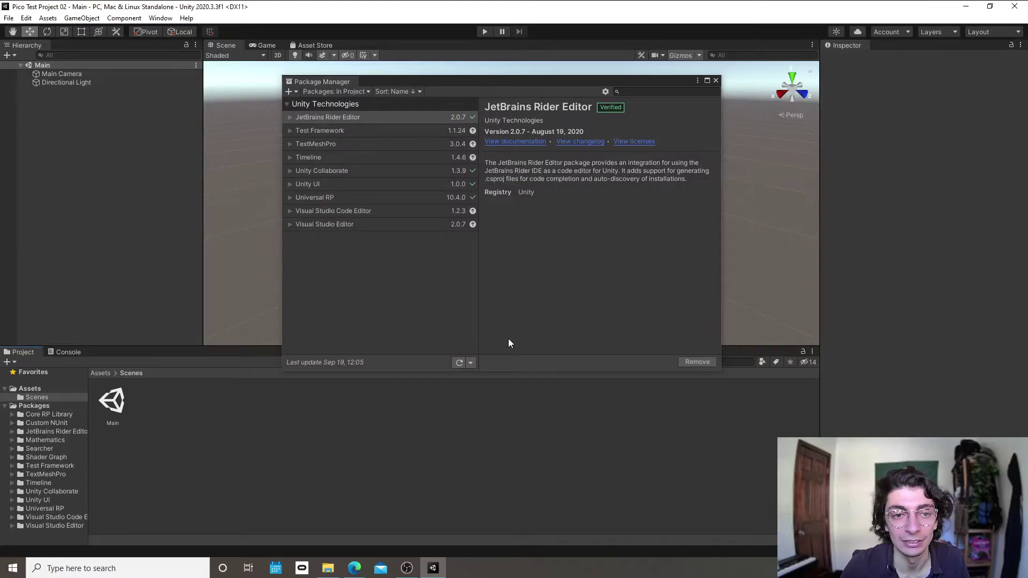
- Find the XR Interaction Toolkit in the Unity Registry by searching for "XR Interaction" and install version 1.0.0-pre.6
{"action": "left_click", "coordinate": [365, 91]}
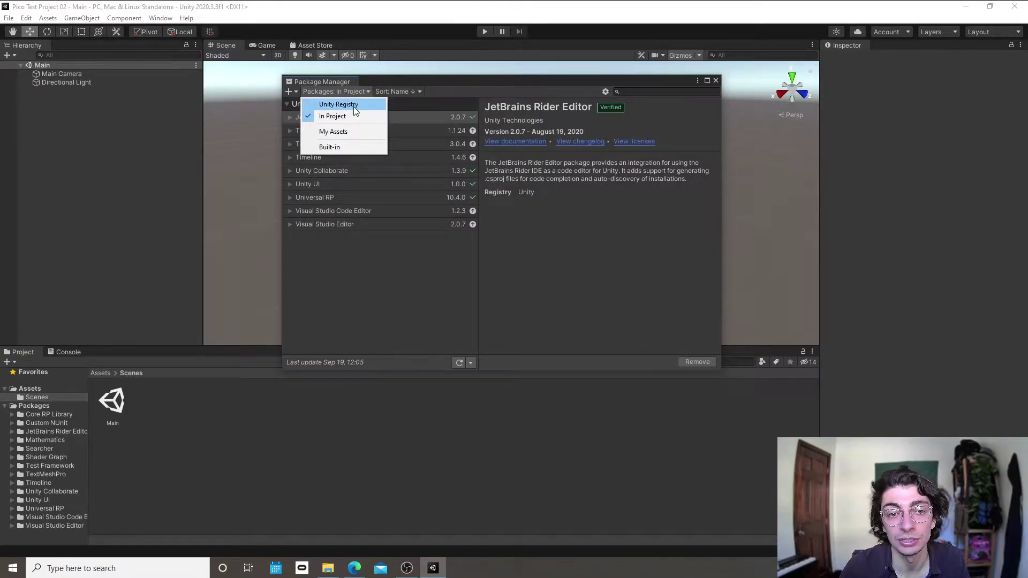
{"action": "left_click", "coordinate": [354, 105]}
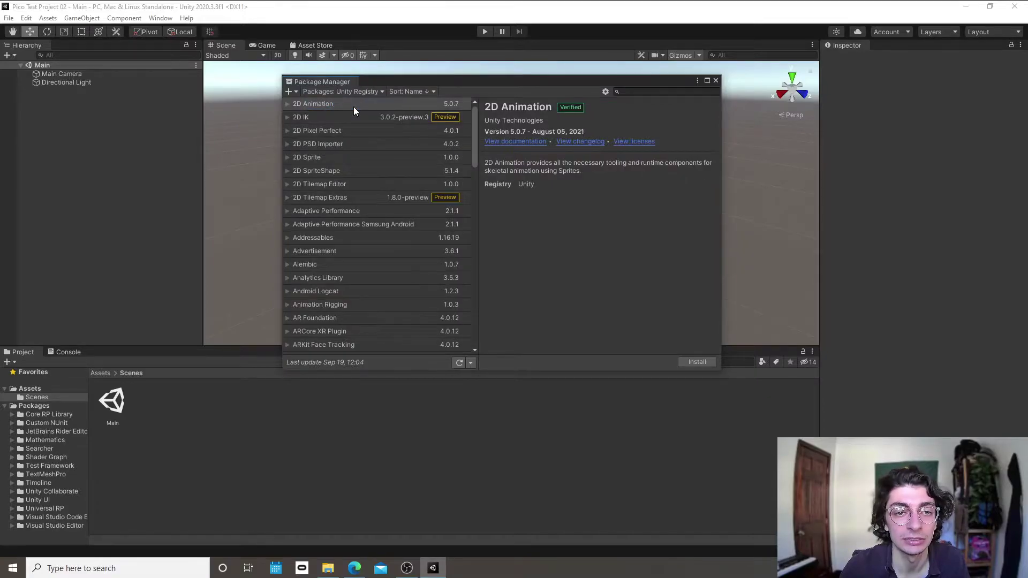
{"action": "scroll", "coordinate": [358, 182], "scroll_direction": "down", "scroll_amount": 5}
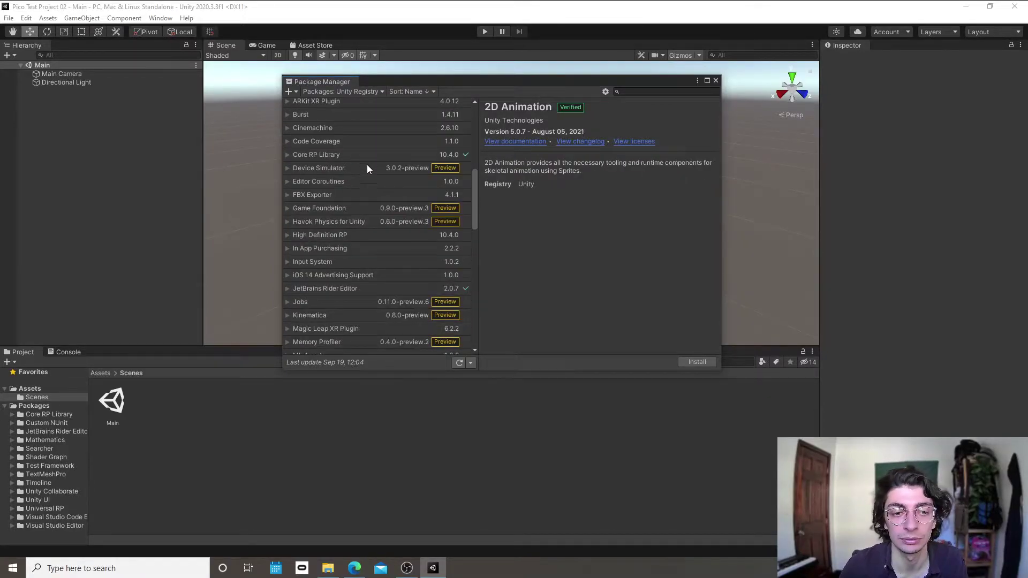
{"action": "left_click", "coordinate": [642, 91]}
{"action": "type", "text": "XR "}
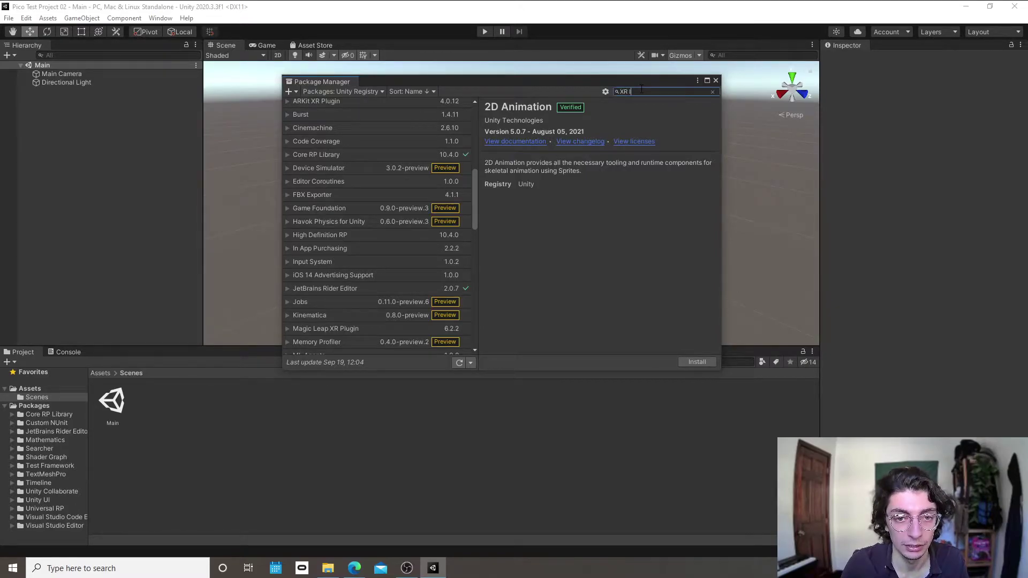
{"action": "type", "text": "Interaction"}
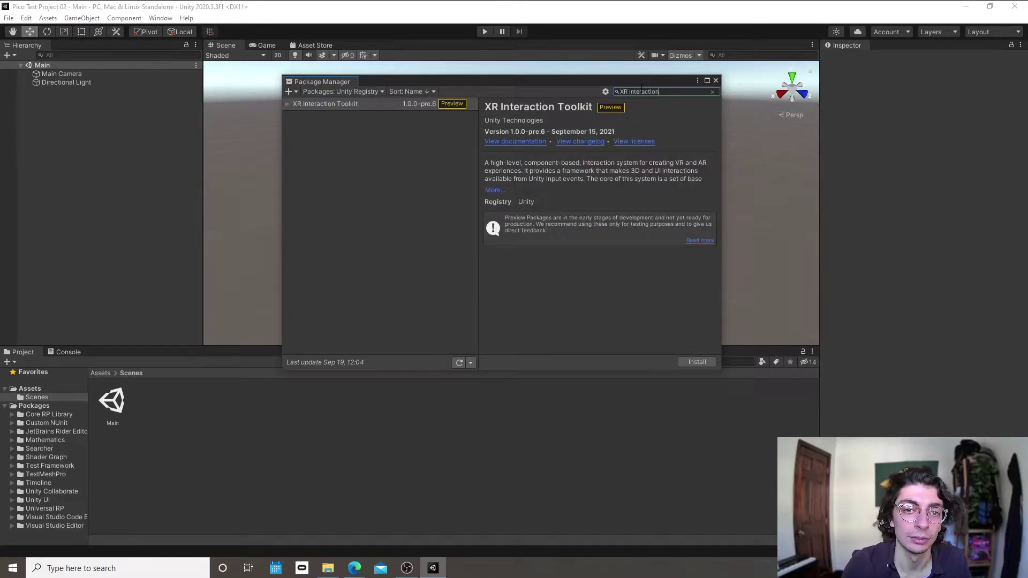
{"action": "left_click", "coordinate": [346, 105]}
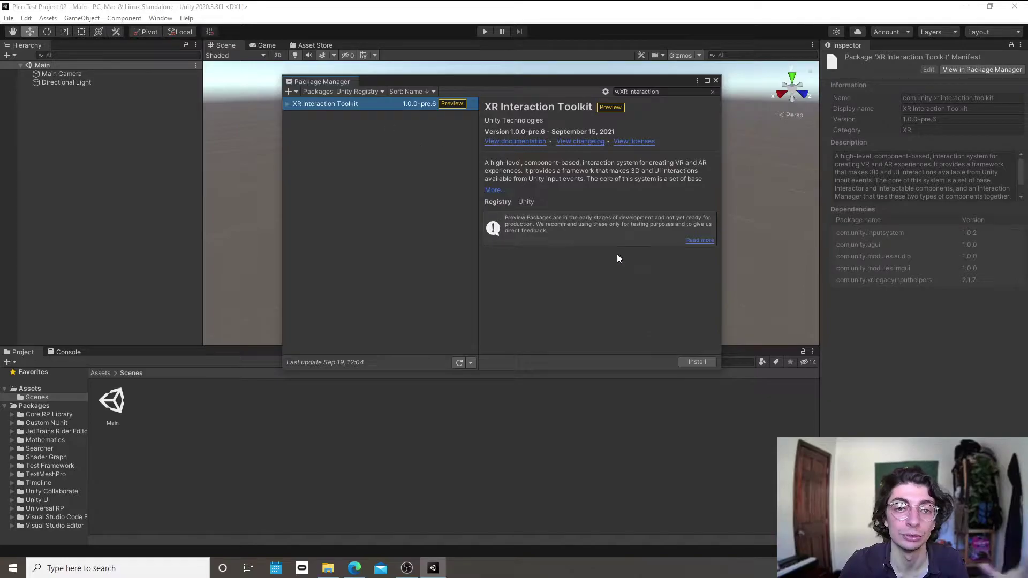
{"action": "left_click", "coordinate": [705, 362]}
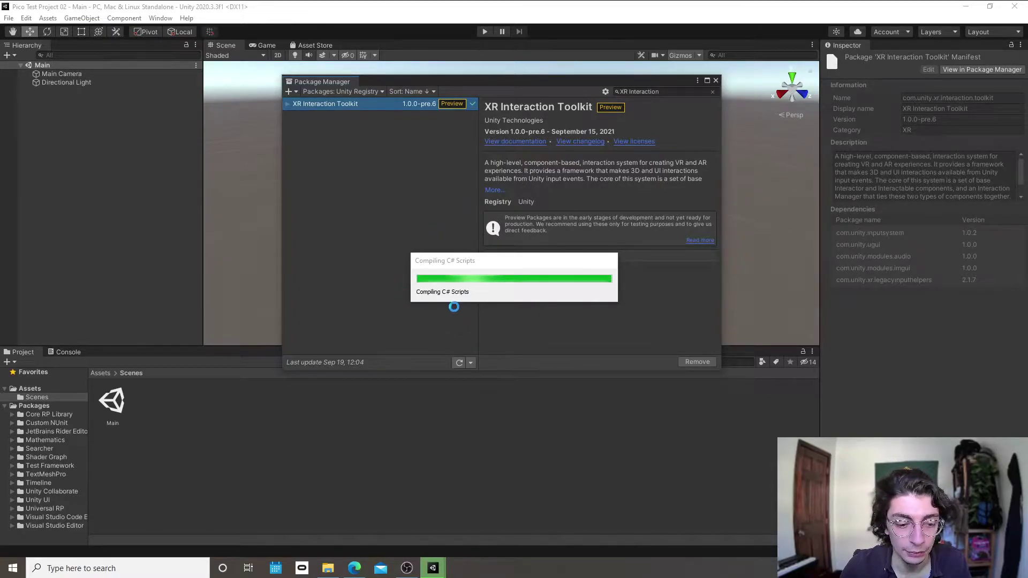
- Switch to File Explorer and extract PicoXR_Platform_SDK-1.2.4_B72.zip into its own folder in Downloads
{"action": "left_click", "coordinate": [328, 568]}
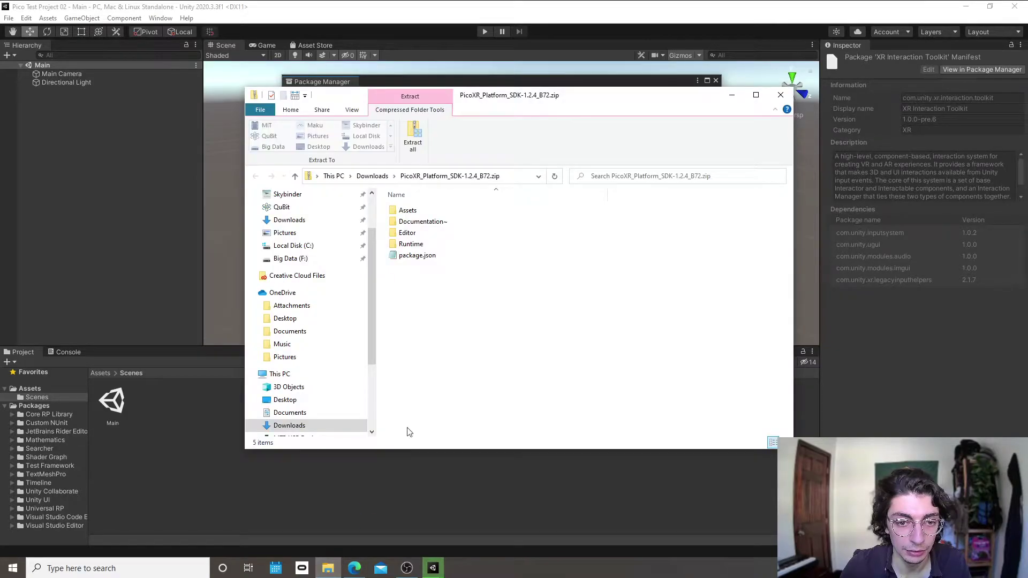
{"action": "left_click", "coordinate": [372, 176]}
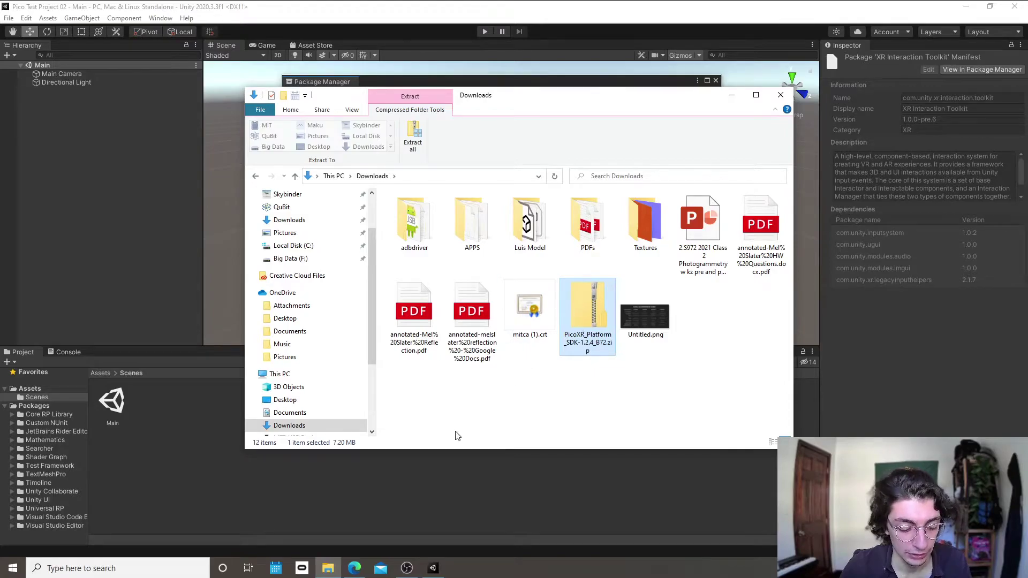
{"action": "right_click", "coordinate": [597, 302]}
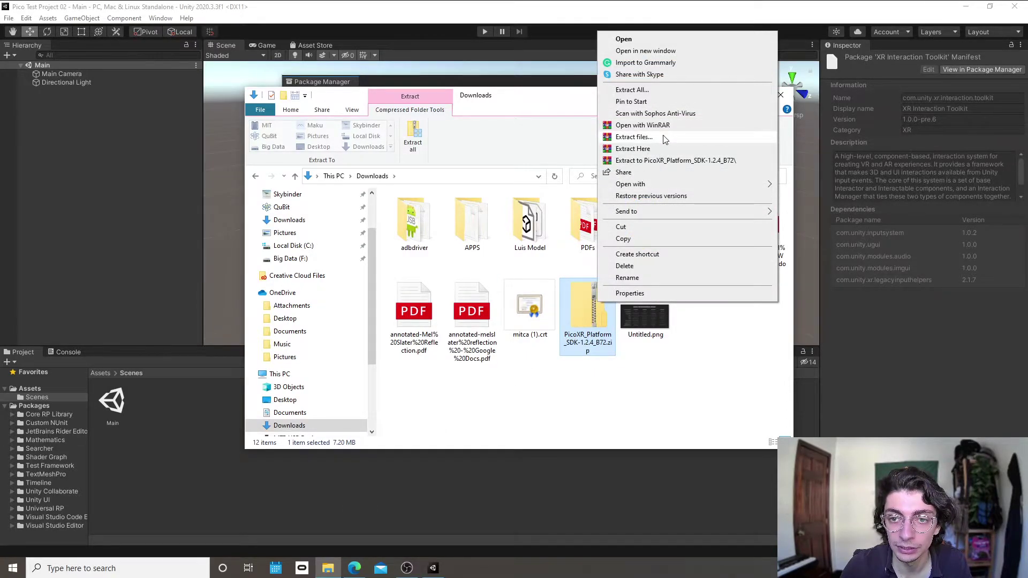
{"action": "left_click", "coordinate": [634, 137]}
{"action": "key", "text": "Escape"}
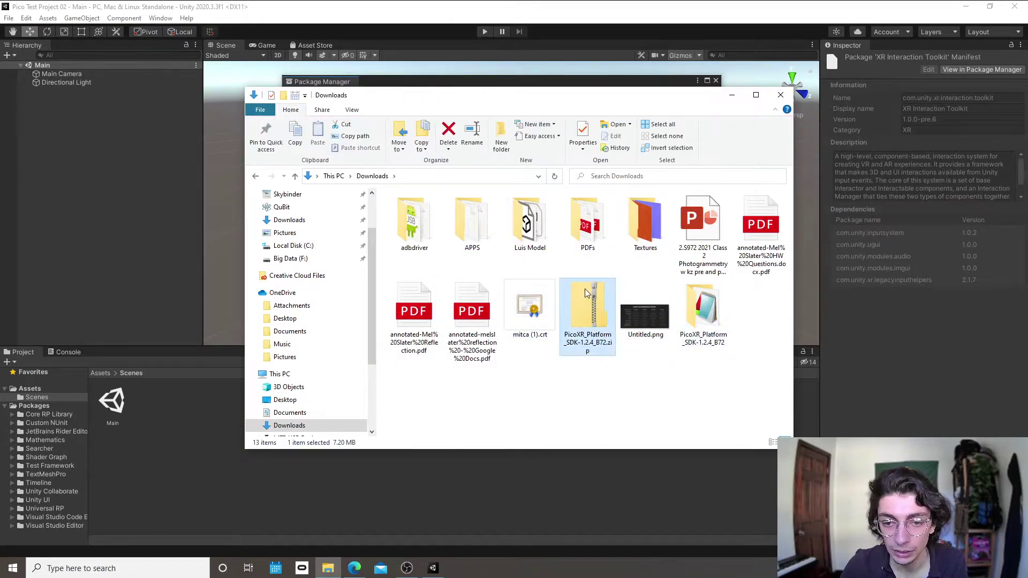
- Delete the PicoXR_Platform_SDK-1.2.4_B72.zip archive and copy the path of the Downloads folder
{"action": "key", "text": "Delete"}
{"action": "left_click", "coordinate": [474, 177]}
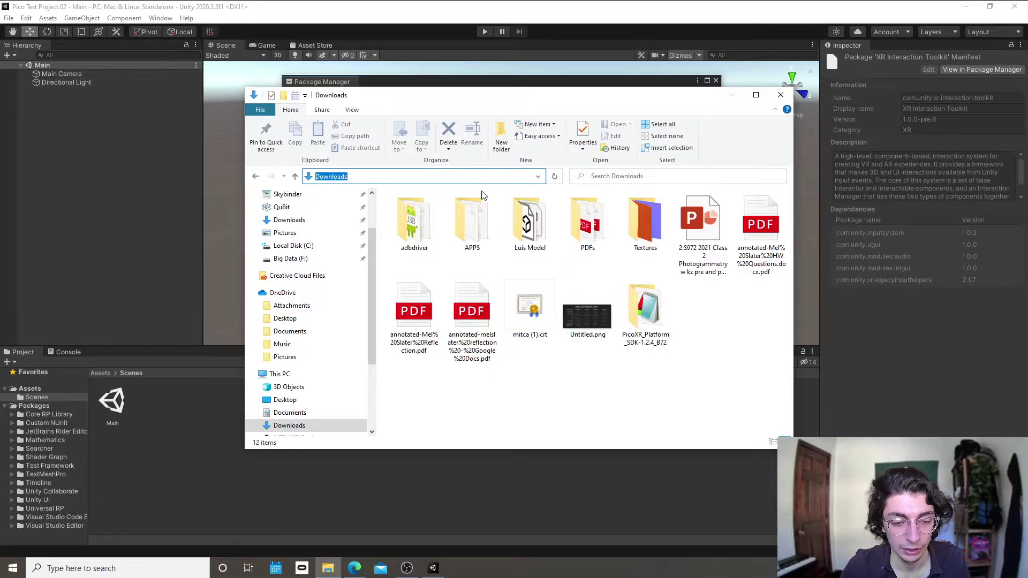
- Switch back to Unity and agree to enable the new input system backends and restart the editor
{"action": "left_click", "coordinate": [475, 84]}
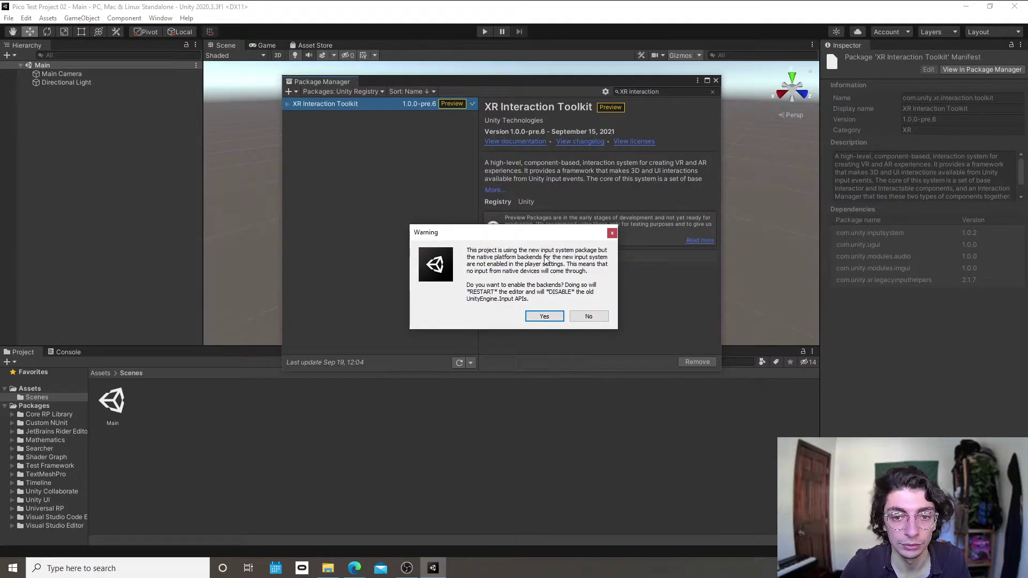
{"action": "left_click", "coordinate": [545, 317]}
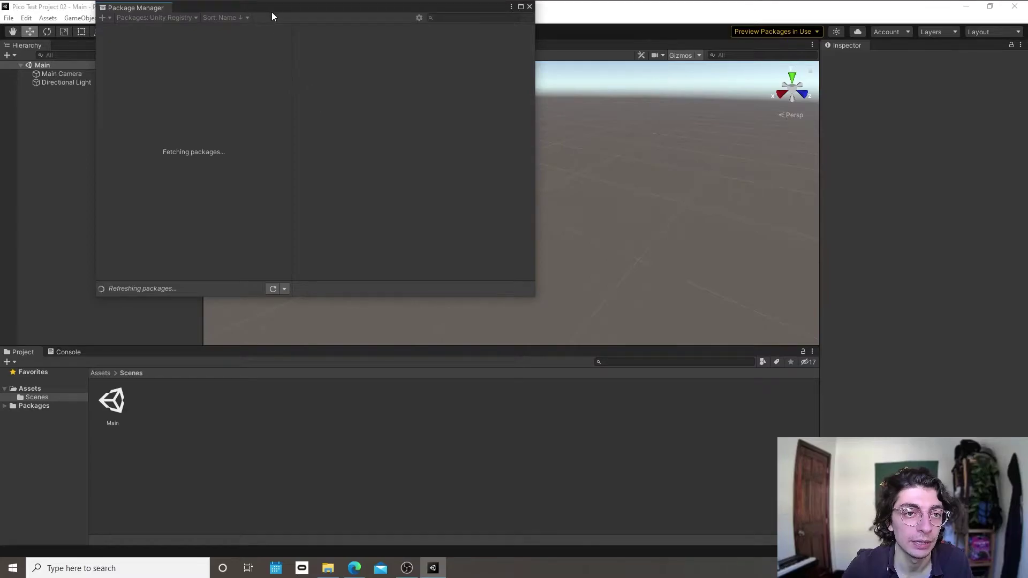
- Add the Pico SDK package from disk using package.json in the PicoXR_Platform_SDK-1.2.4_B72 folder in Downloads
{"action": "left_click_drag", "start_coordinate": [271, 12], "coordinate": [392, 117]}
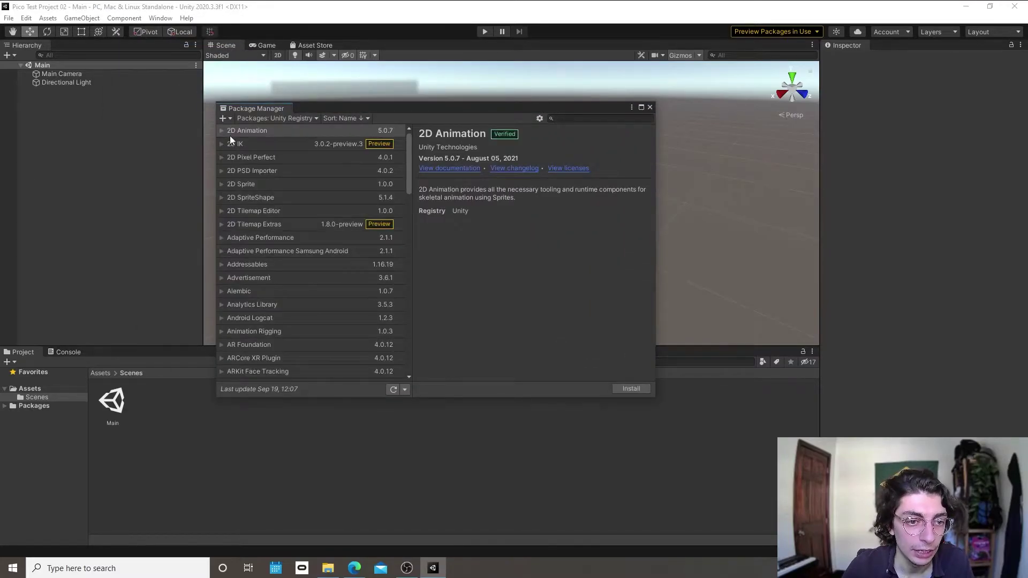
{"action": "left_click", "coordinate": [222, 118]}
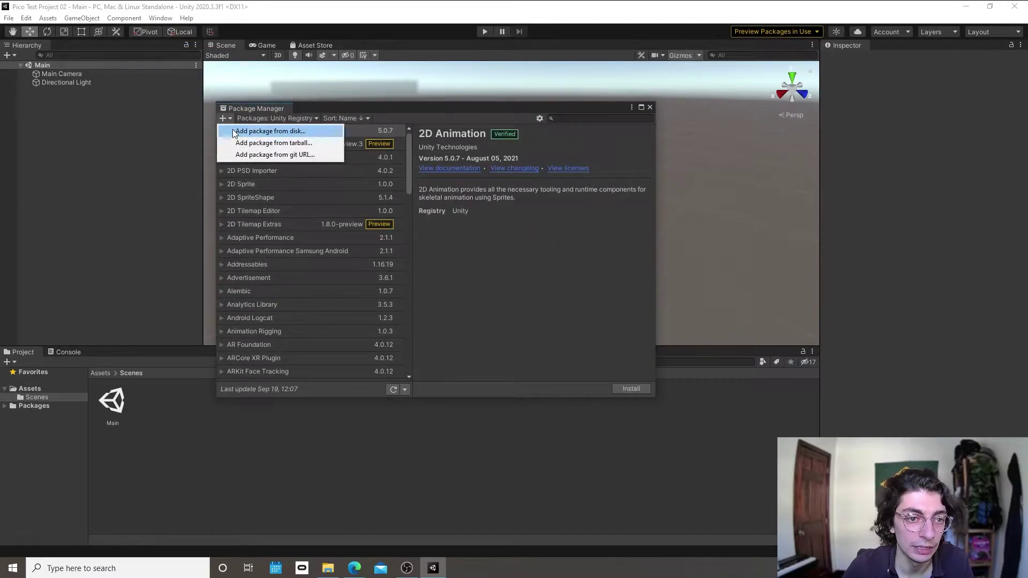
{"action": "left_click", "coordinate": [264, 132]}
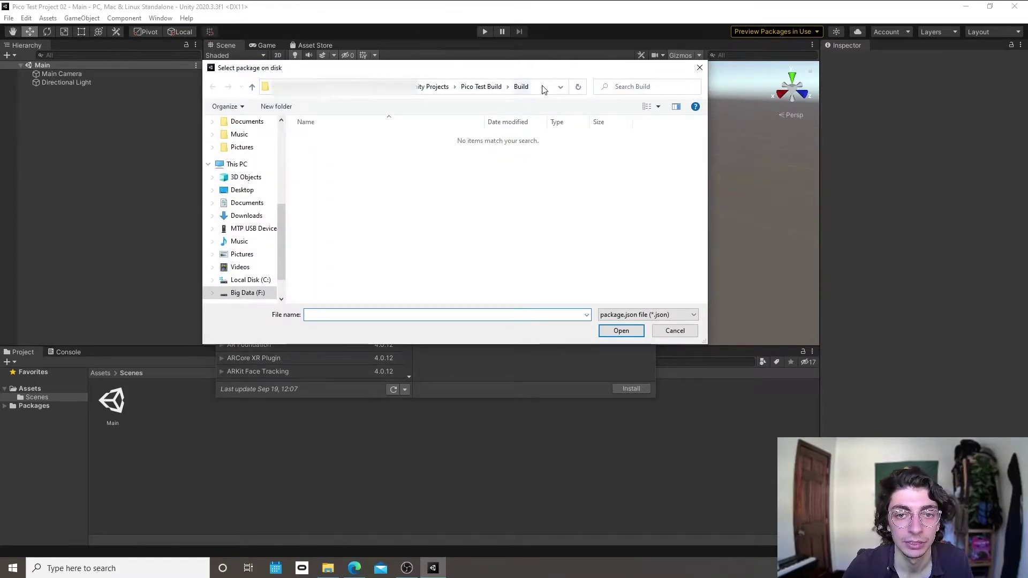
{"action": "left_click", "coordinate": [543, 87]}
{"action": "key", "text": "ctrl+v"}
{"action": "key", "text": "Return"}
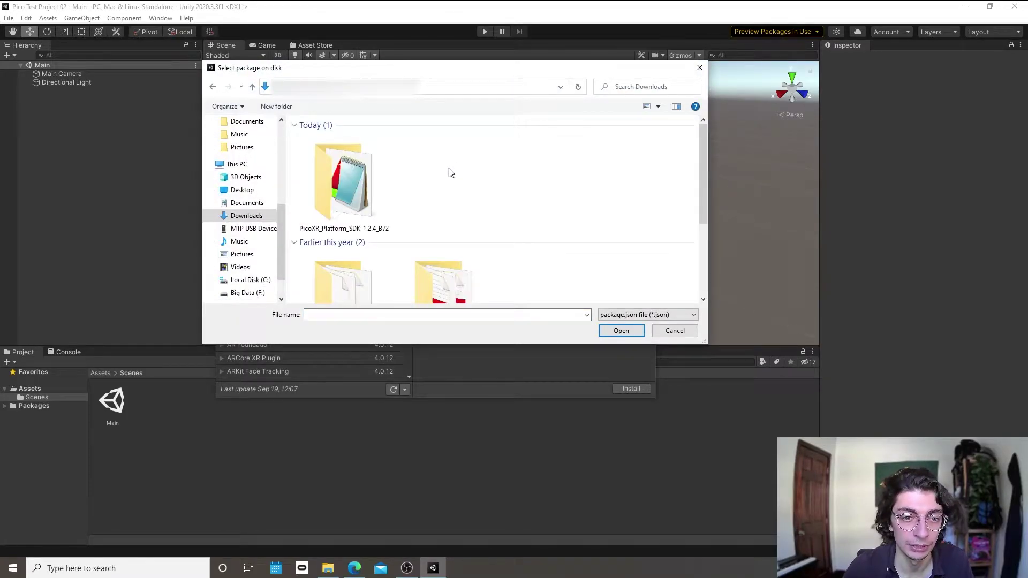
{"action": "double_click", "coordinate": [356, 191]}
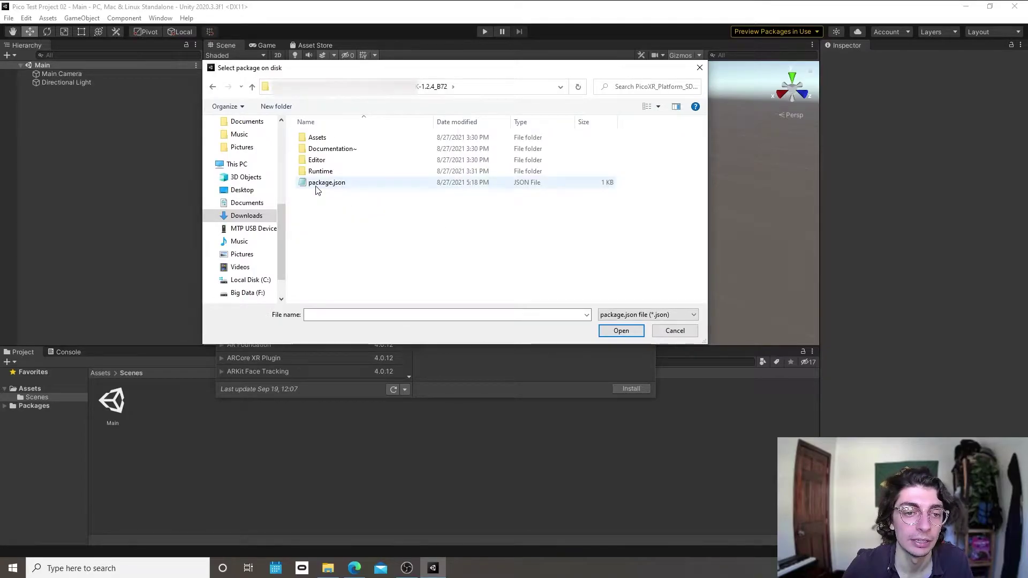
{"action": "left_click", "coordinate": [327, 187]}
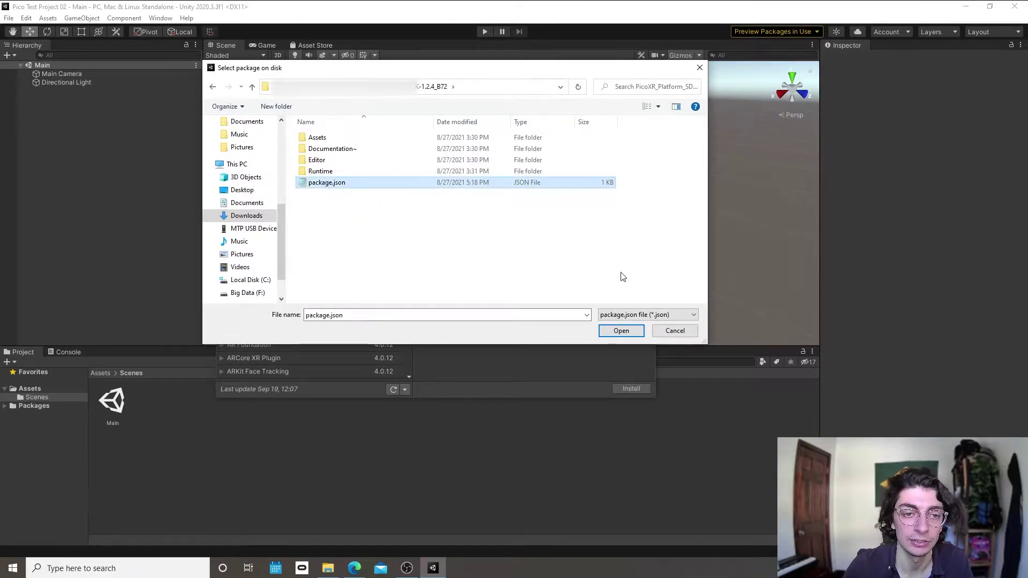
{"action": "left_click", "coordinate": [620, 329]}
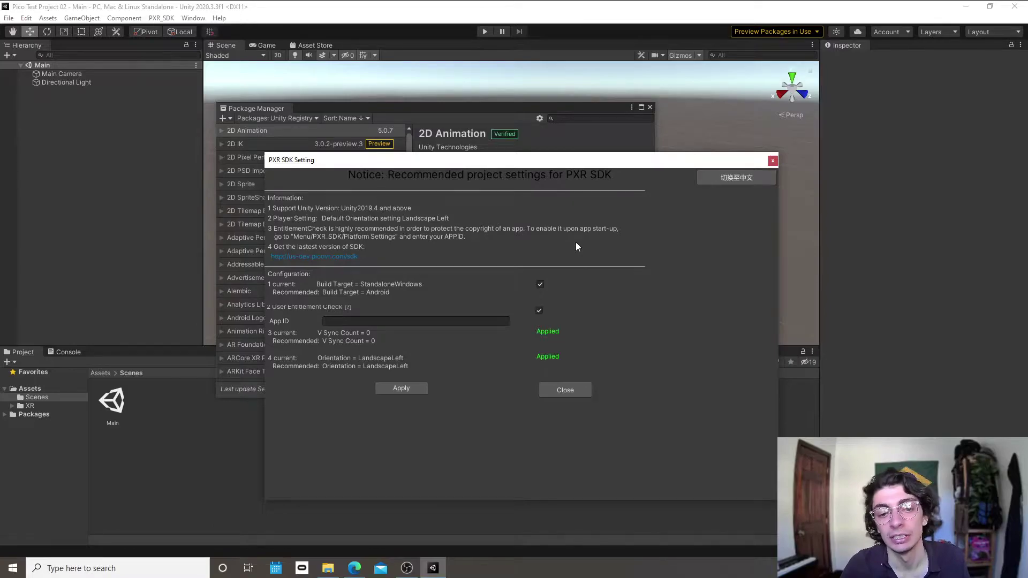
{"action": "left_click_drag", "start_coordinate": [381, 163], "coordinate": [328, 105]}
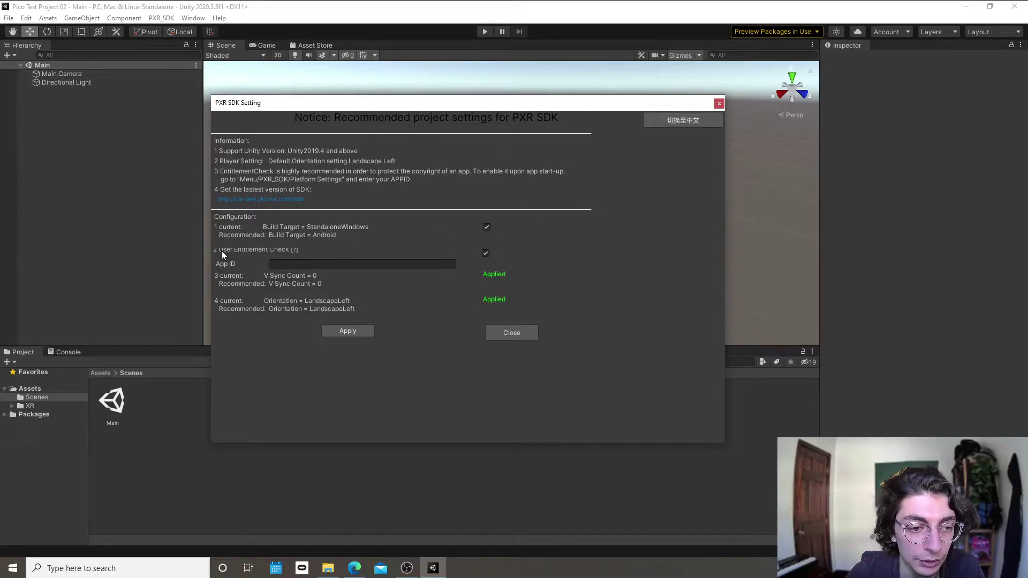
- Turn off the User Entitlement Check and apply the recommended PXR SDK settings, including the Android build target
{"action": "left_click", "coordinate": [487, 253]}
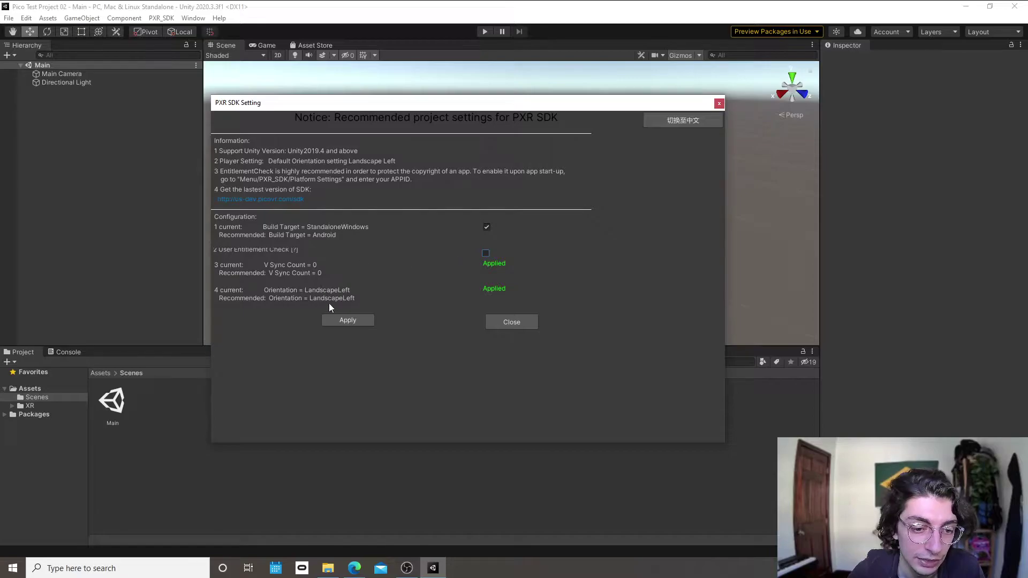
{"action": "left_click", "coordinate": [340, 319]}
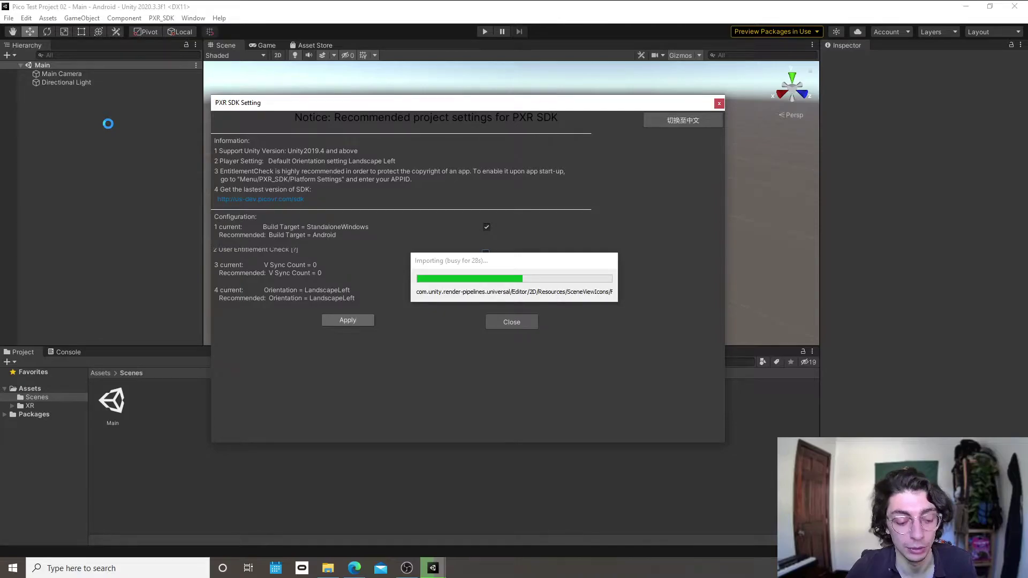
- Switch to Unity Hub to check Android Build Support in the Unity 2019.4.2f1 modules, then return to the editor and dismiss the PXR SDK settings
{"action": "key", "text": "super"}
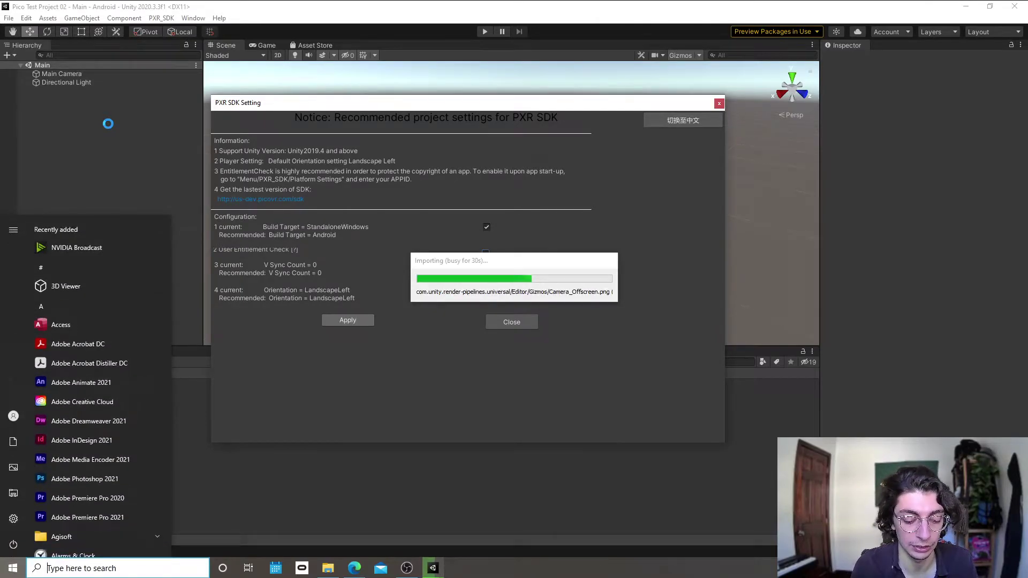
{"action": "type", "text": "unity"}
{"action": "key", "text": "Return"}
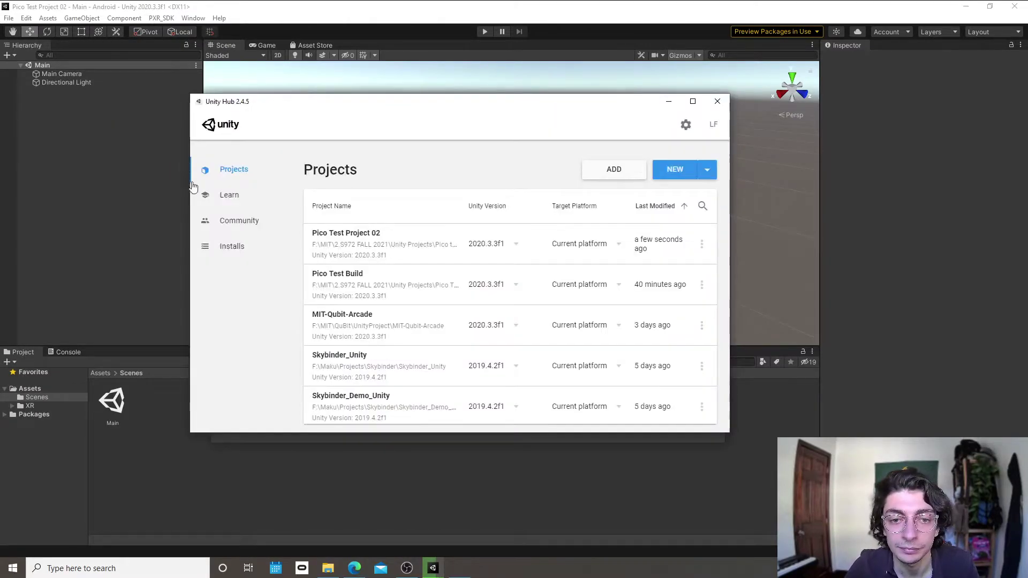
{"action": "left_click", "coordinate": [235, 246]}
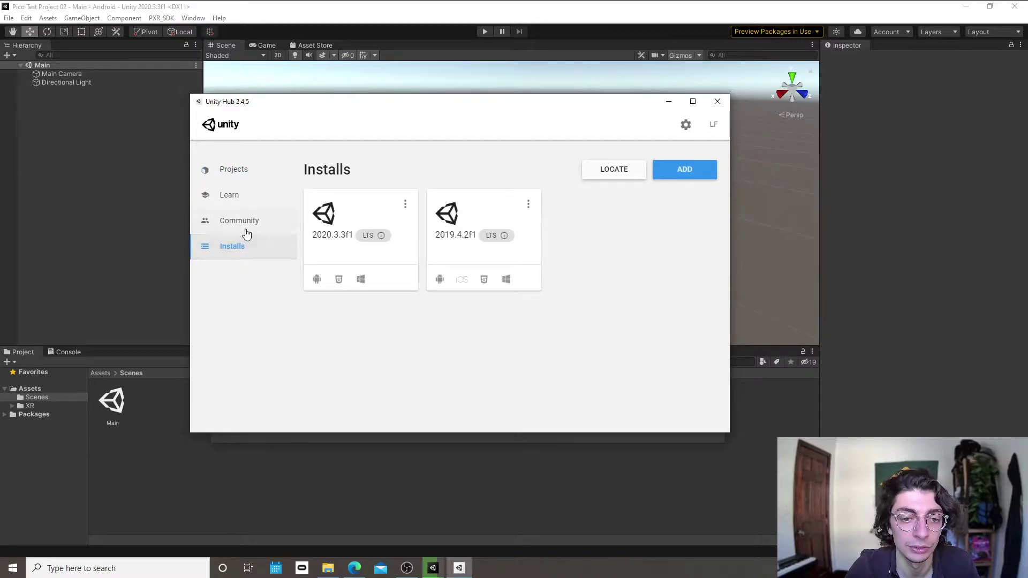
{"action": "left_click", "coordinate": [528, 205]}
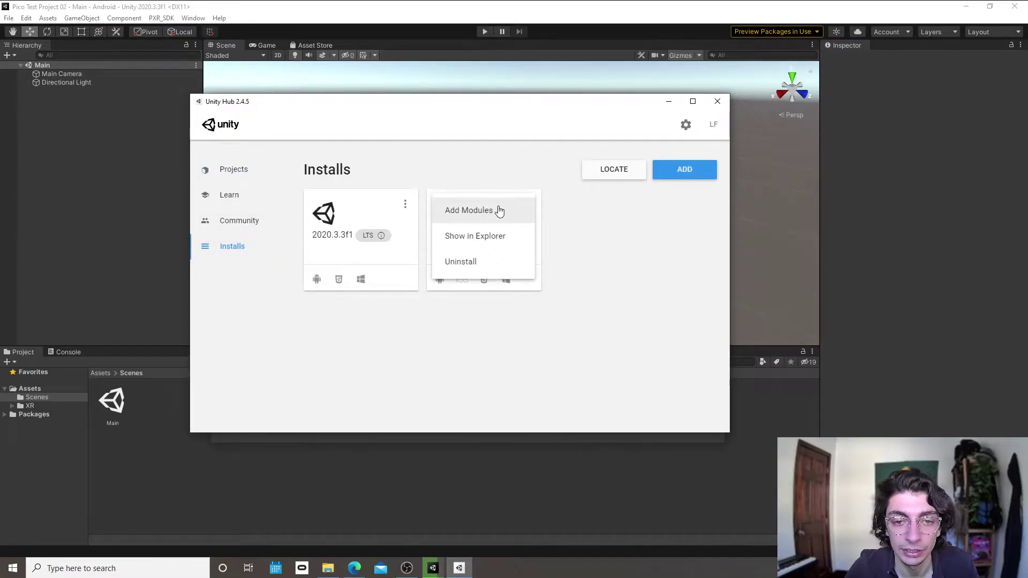
{"action": "left_click", "coordinate": [460, 214]}
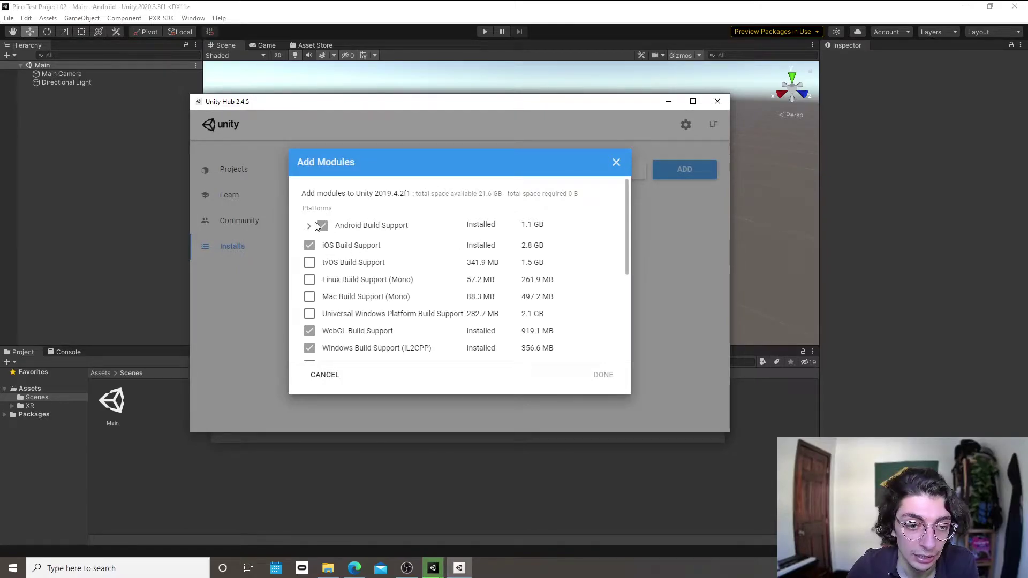
{"action": "left_click", "coordinate": [616, 162]}
{"action": "left_click", "coordinate": [160, 5]}
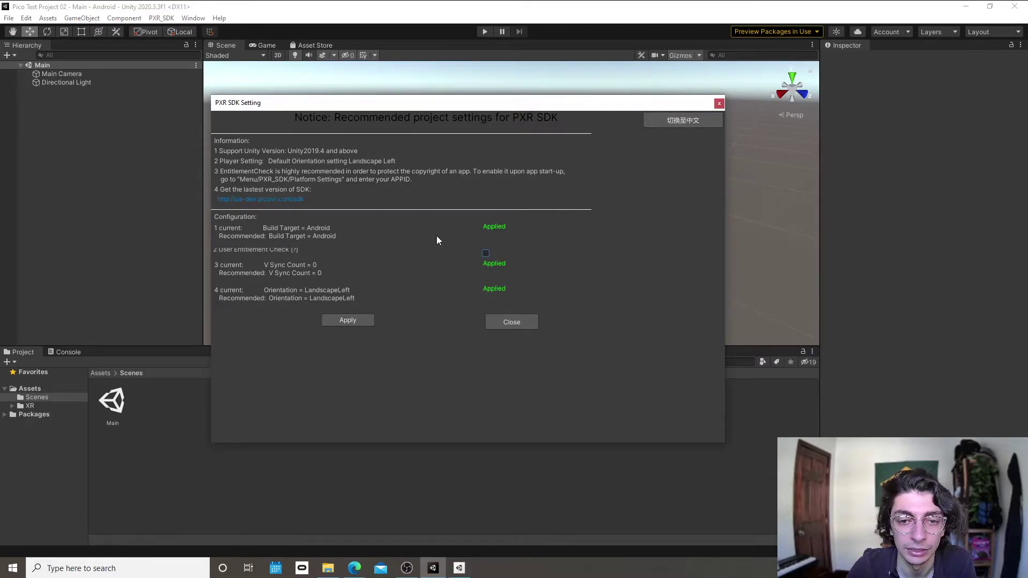
{"action": "left_click", "coordinate": [719, 103]}
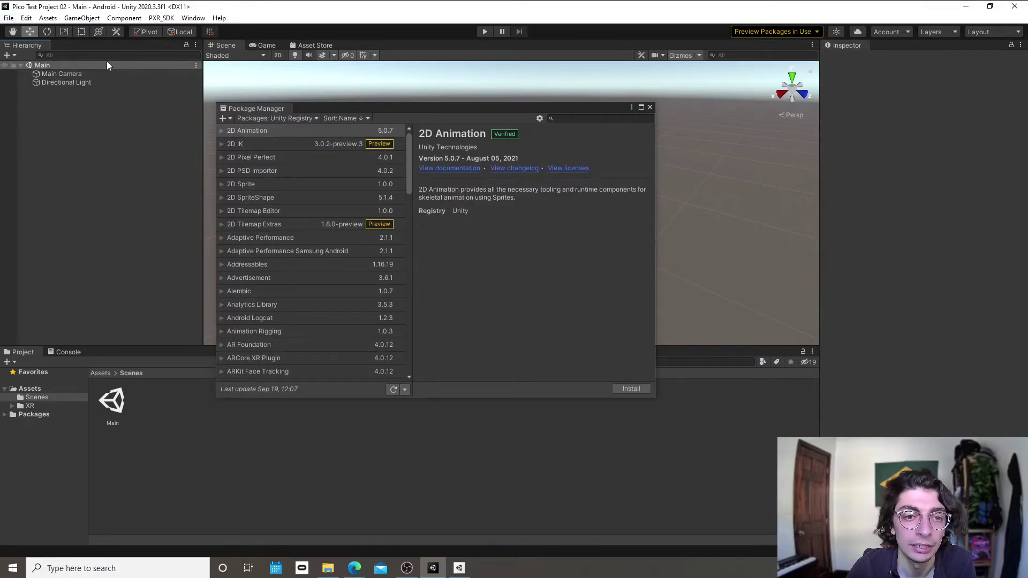
- Check the available platforms in the Build Settings, leave Android selected, and close the Build Settings and Package Manager
{"action": "left_click", "coordinate": [26, 17]}
{"action": "mouse_move", "coordinate": [7, 13]}
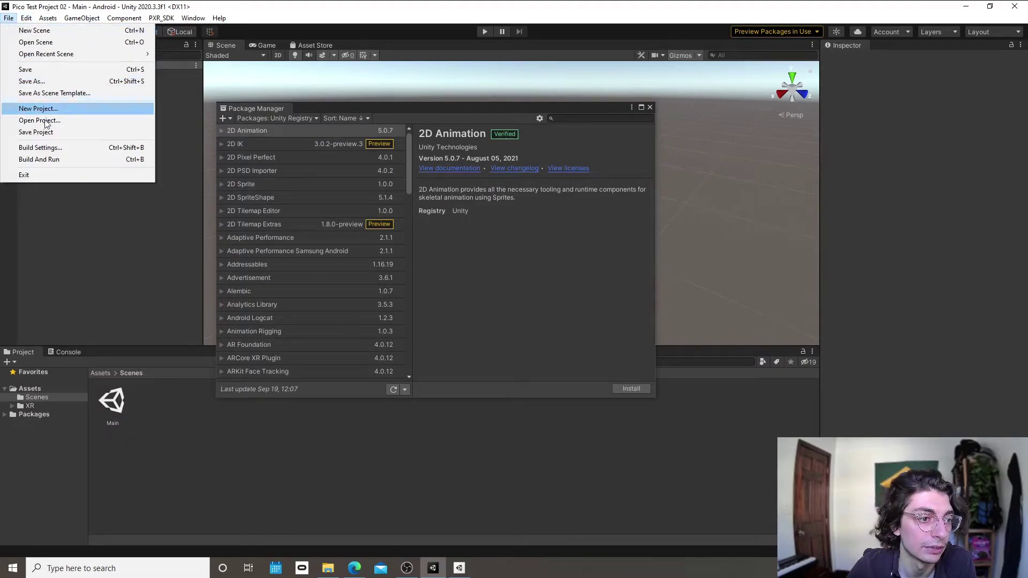
{"action": "left_click", "coordinate": [40, 147]}
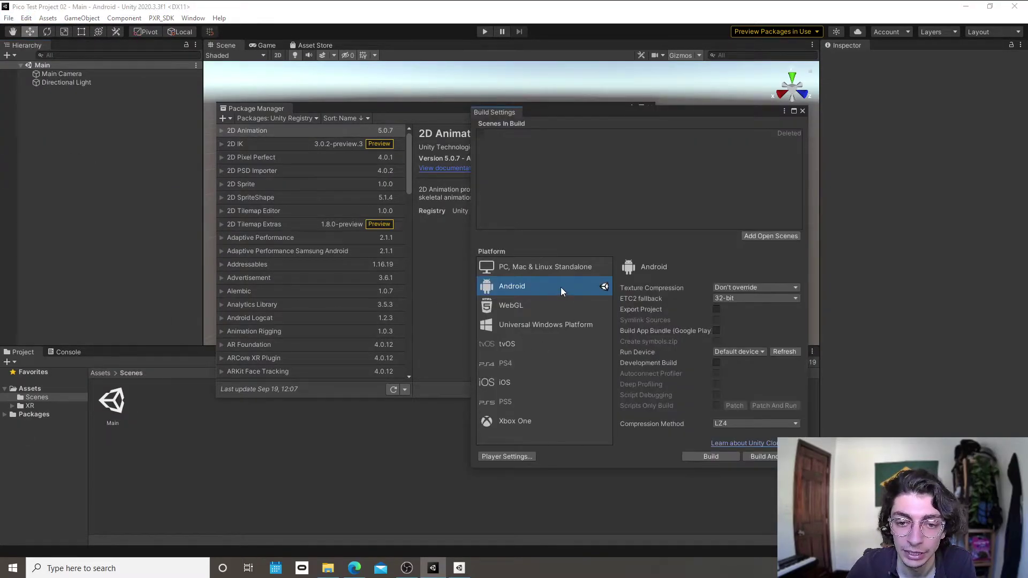
{"action": "left_click_drag", "start_coordinate": [599, 117], "coordinate": [409, 78]}
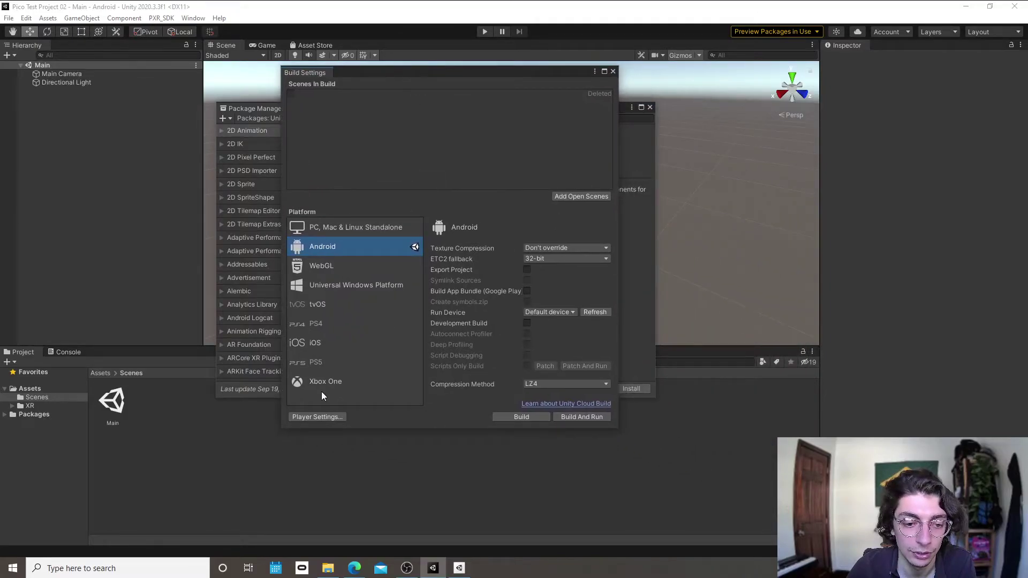
{"action": "left_click", "coordinate": [345, 226]}
{"action": "left_click", "coordinate": [330, 245]}
{"action": "left_click", "coordinate": [337, 265]}
{"action": "left_click", "coordinate": [338, 285]}
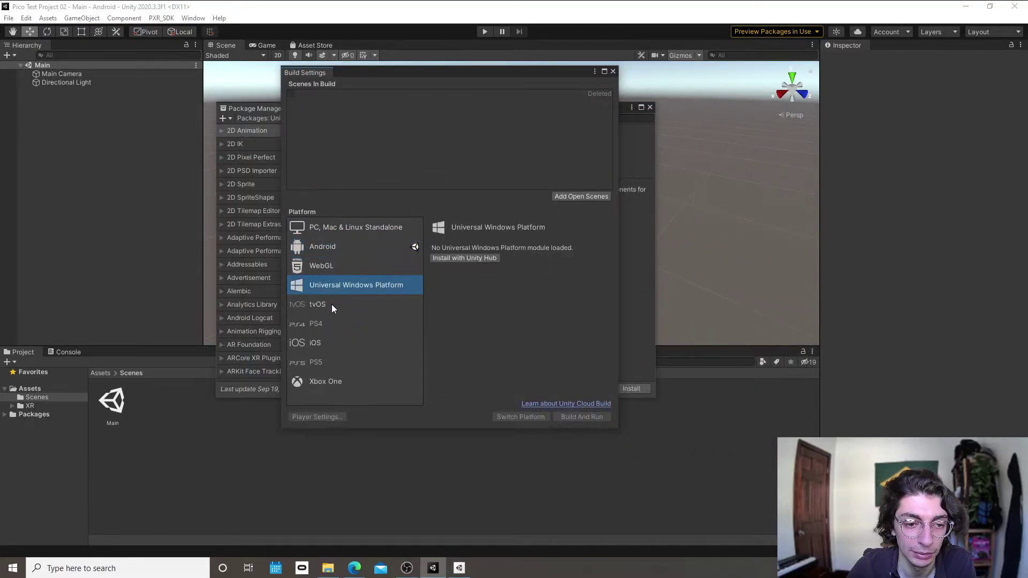
{"action": "left_click", "coordinate": [332, 306]}
{"action": "left_click", "coordinate": [340, 234]}
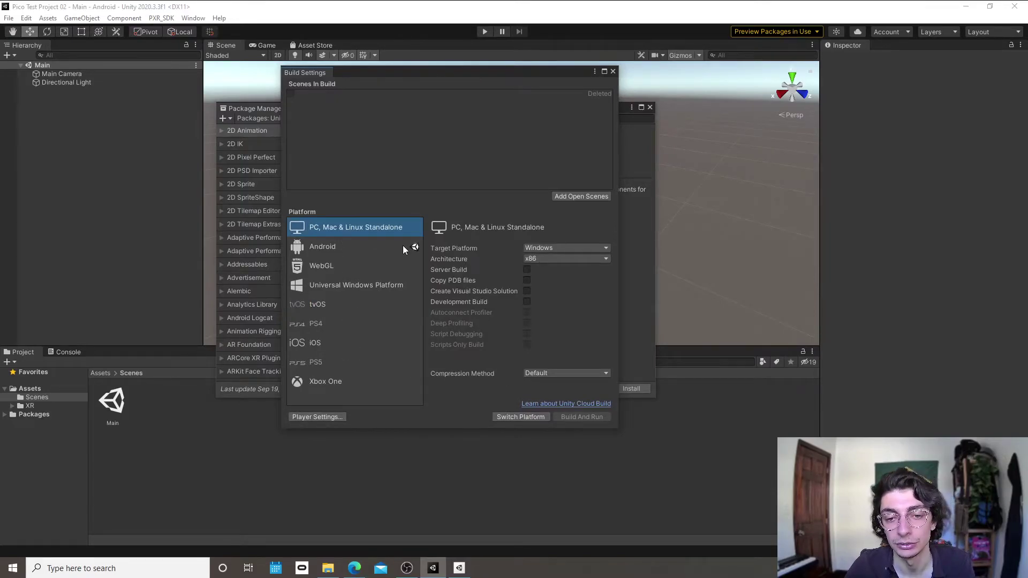
{"action": "left_click", "coordinate": [381, 247]}
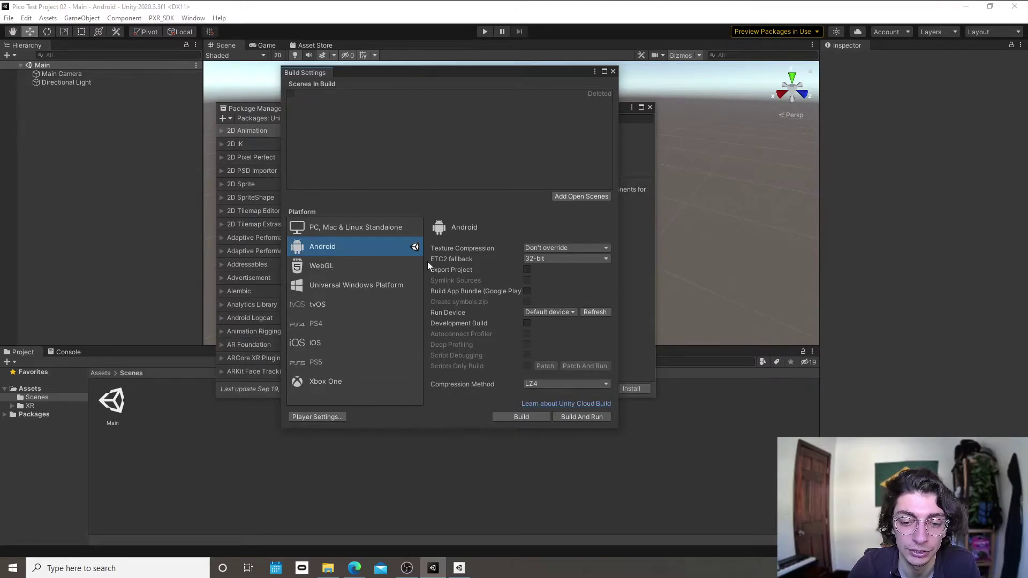
{"action": "left_click", "coordinate": [613, 72]}
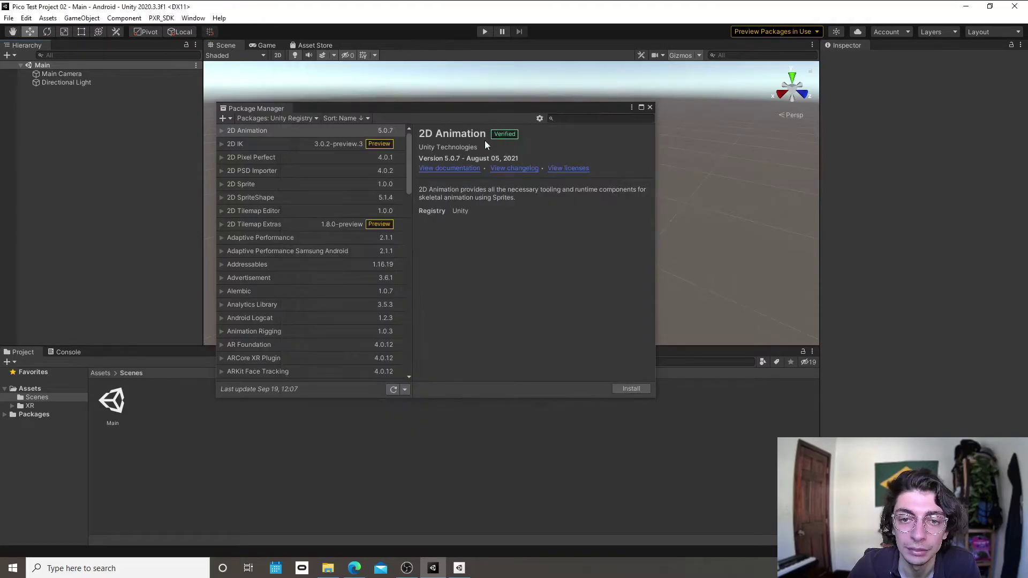
{"action": "left_click", "coordinate": [650, 108]}
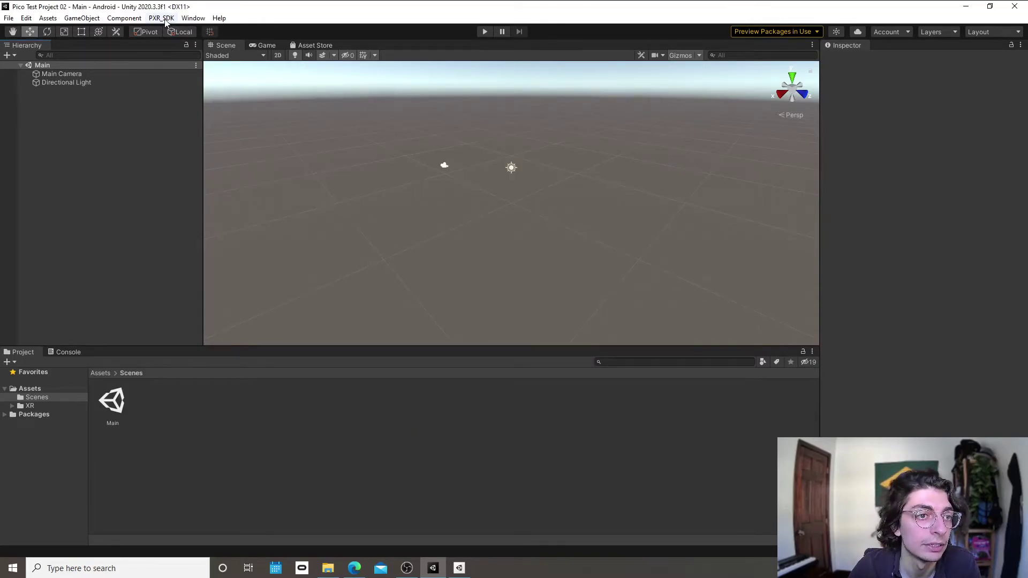
- Open the Player section of the Project Settings and set the company name to MakuXR
{"action": "left_click", "coordinate": [28, 19]}
{"action": "left_click", "coordinate": [95, 331]}
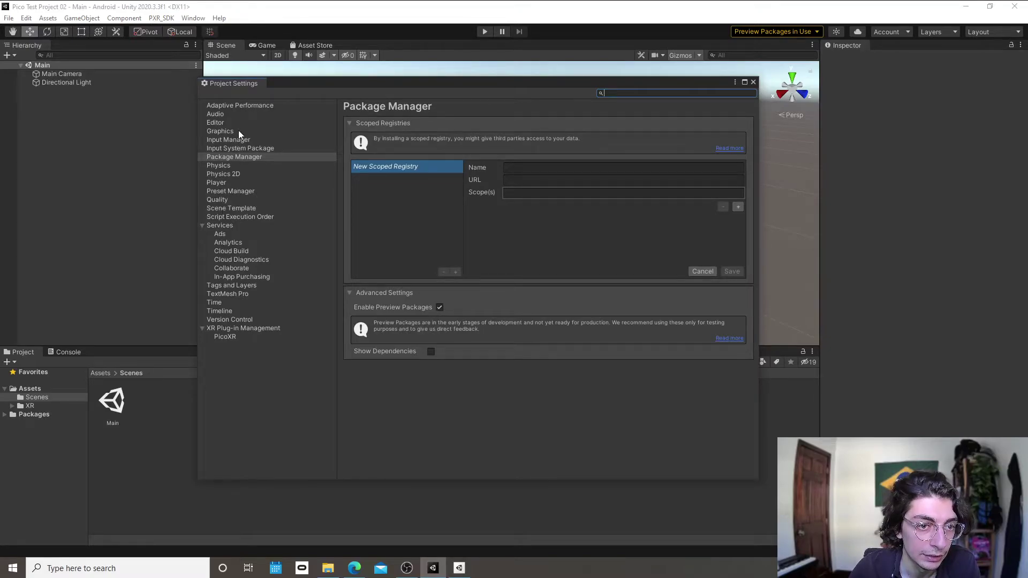
{"action": "left_click", "coordinate": [233, 184]}
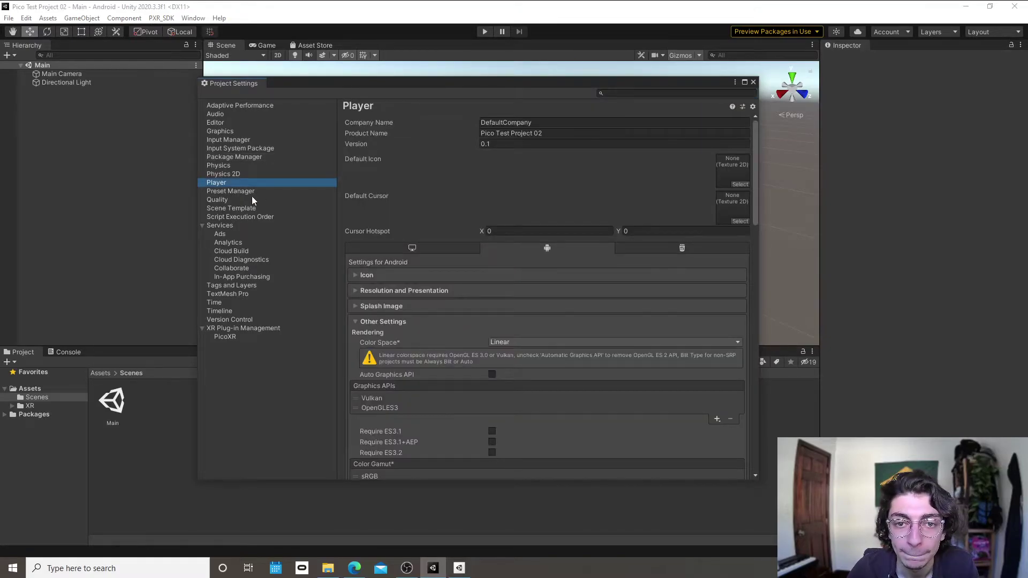
{"action": "left_click", "coordinate": [589, 122]}
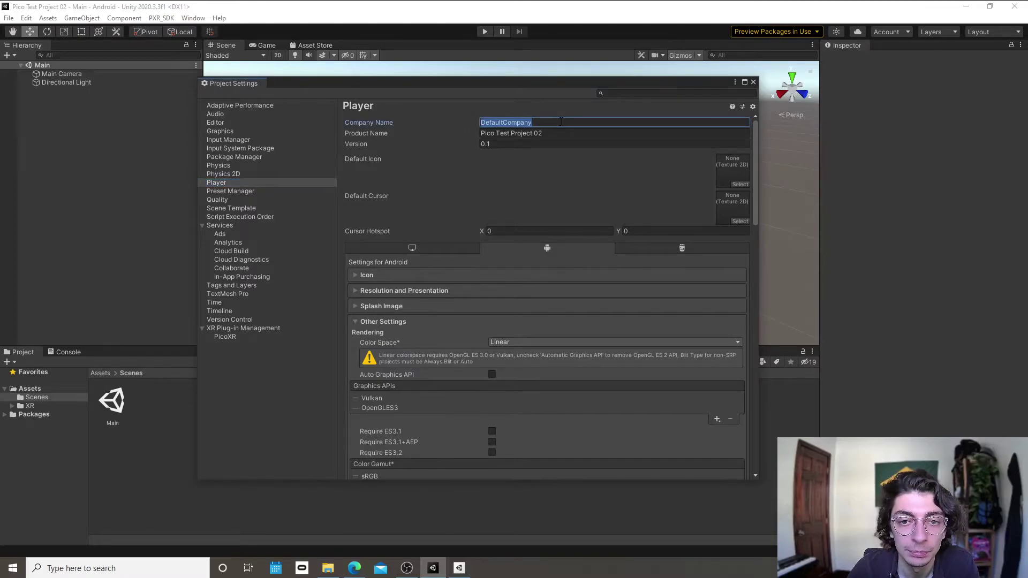
{"action": "type", "text": "MakuXR"}
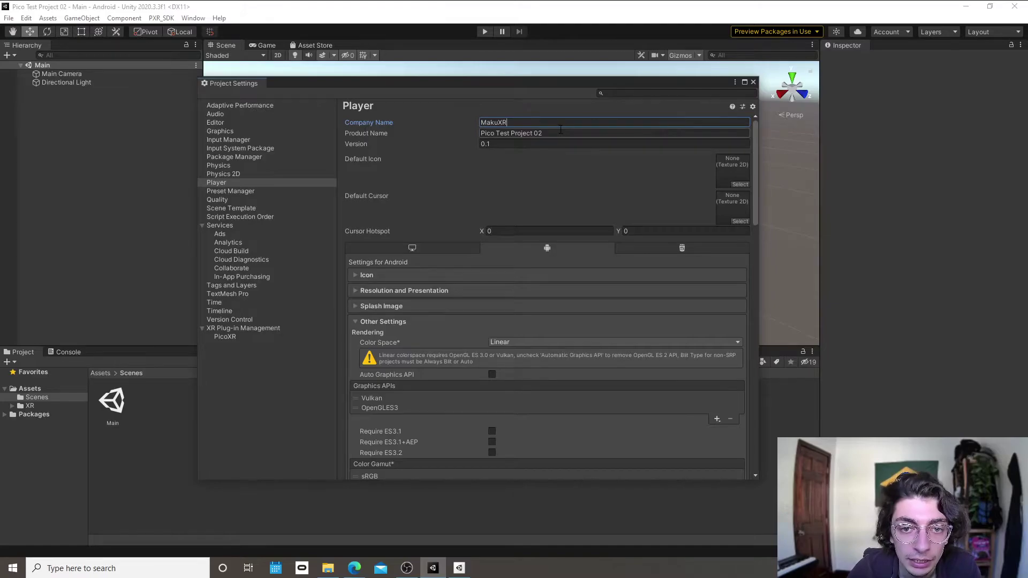
{"action": "key", "text": "Tab"}
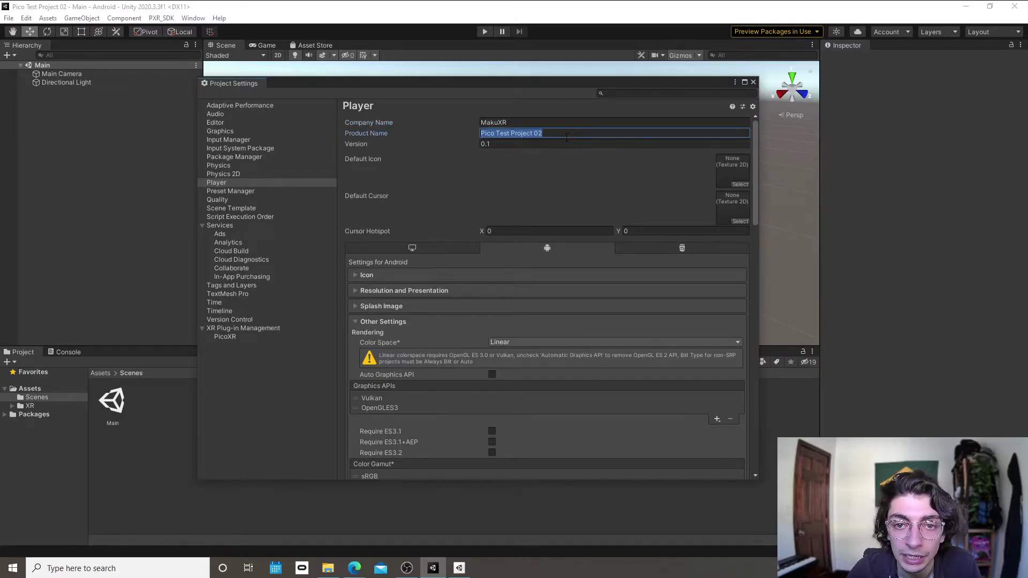
{"action": "left_click", "coordinate": [554, 143]}
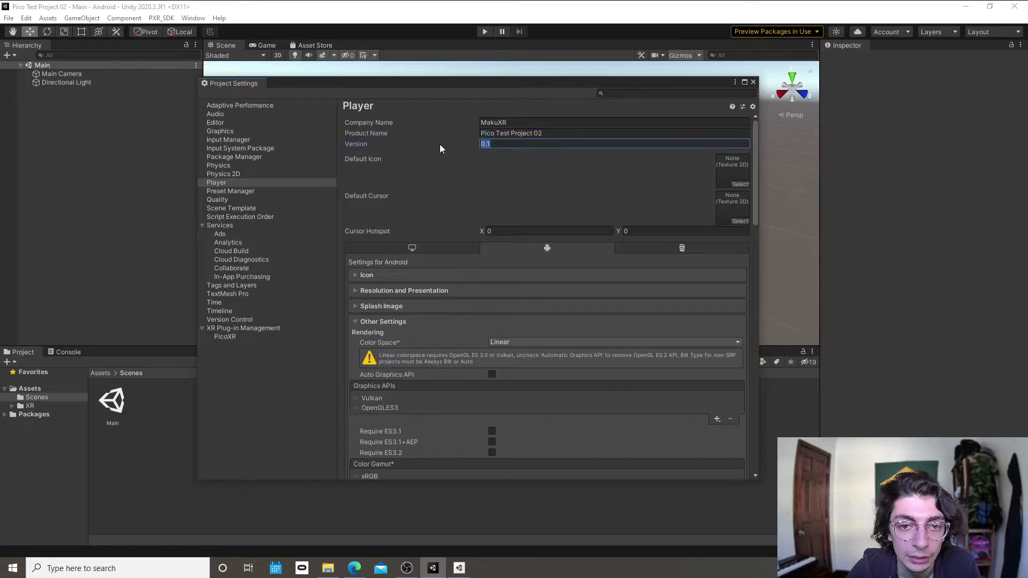
- Set the Android color space to Gamma in the Player's rendering settings
{"action": "scroll", "coordinate": [466, 299], "scroll_direction": "down", "scroll_amount": 1}
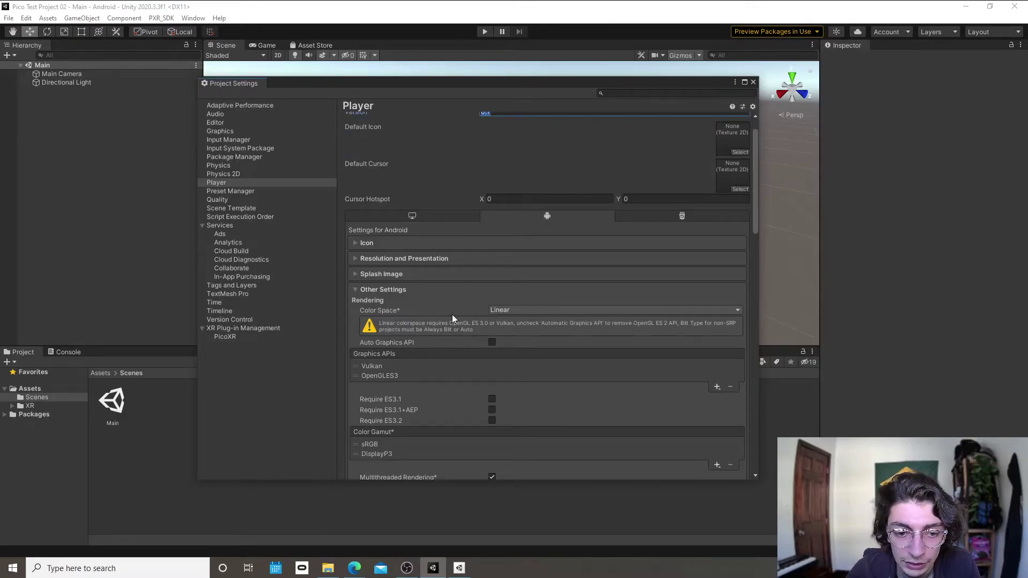
{"action": "scroll", "coordinate": [386, 352], "scroll_direction": "down", "scroll_amount": 15}
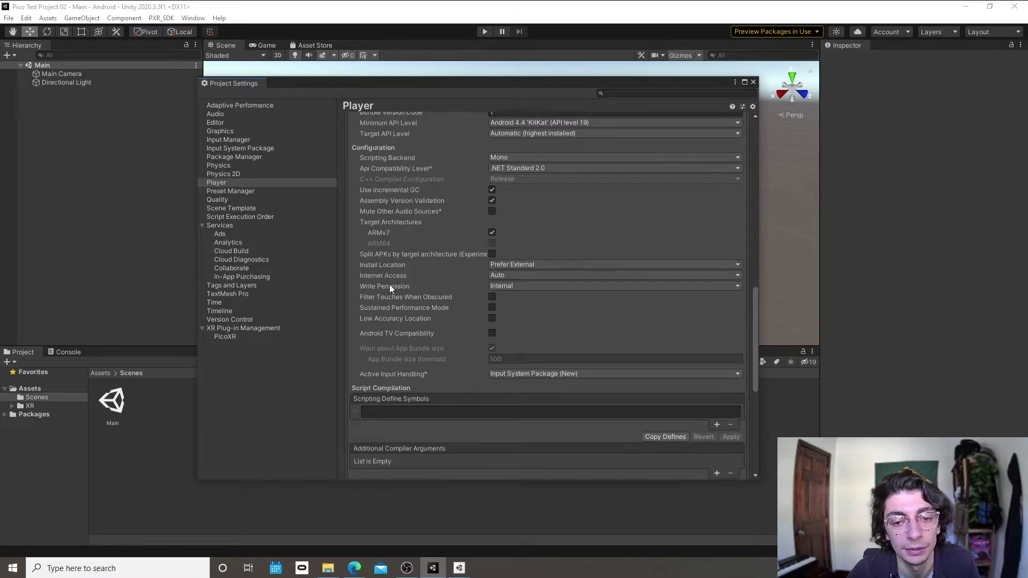
{"action": "scroll", "coordinate": [403, 273], "scroll_direction": "up", "scroll_amount": 15}
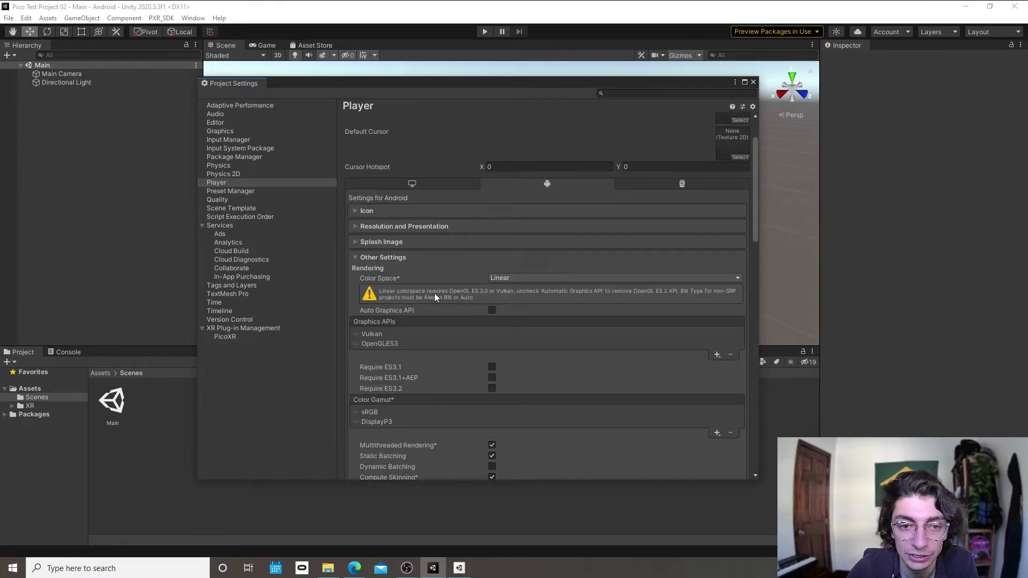
{"action": "scroll", "coordinate": [448, 255], "scroll_direction": "up", "scroll_amount": 2}
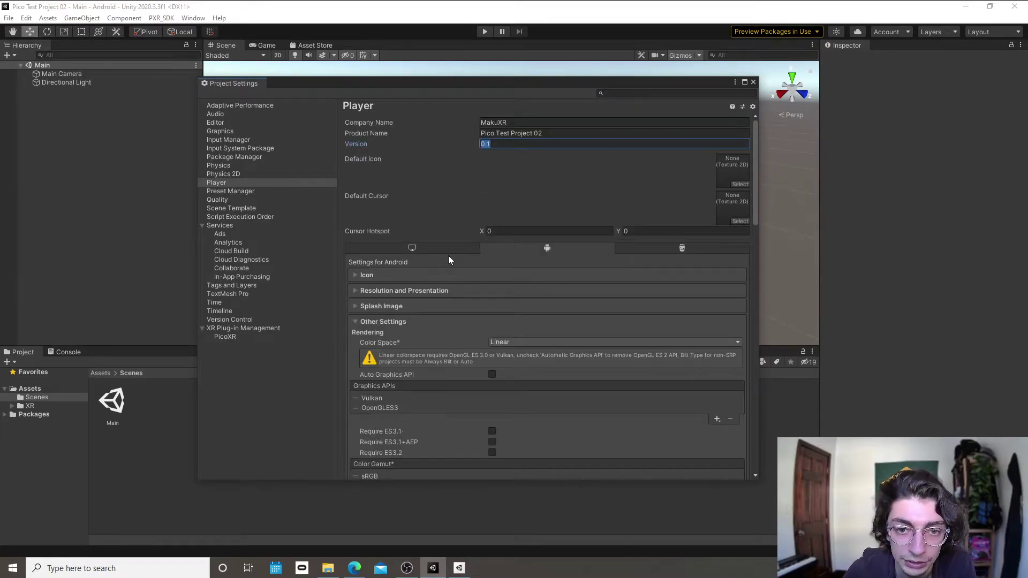
{"action": "left_click", "coordinate": [510, 342]}
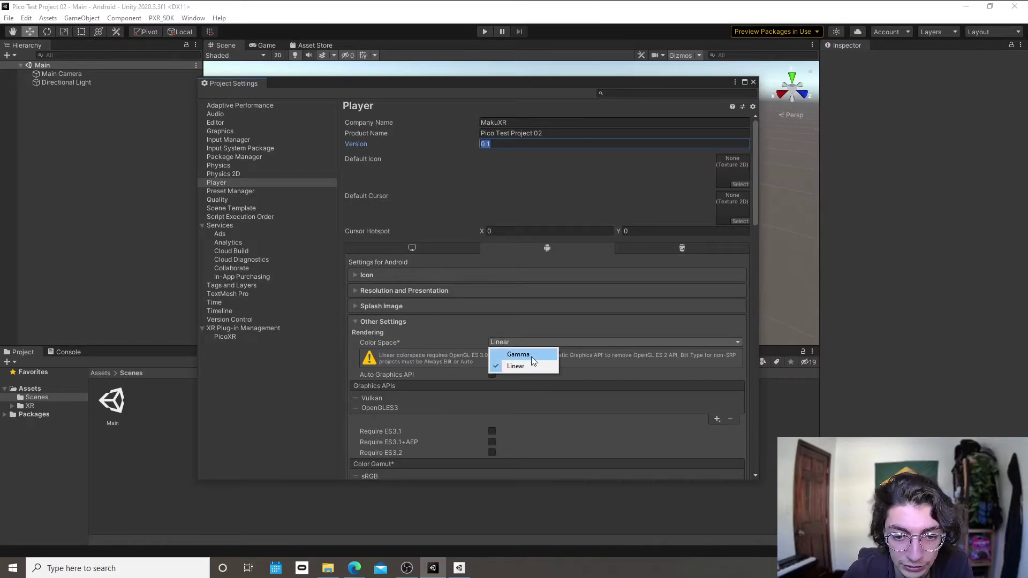
{"action": "left_click", "coordinate": [517, 355]}
{"action": "left_click", "coordinate": [536, 306]}
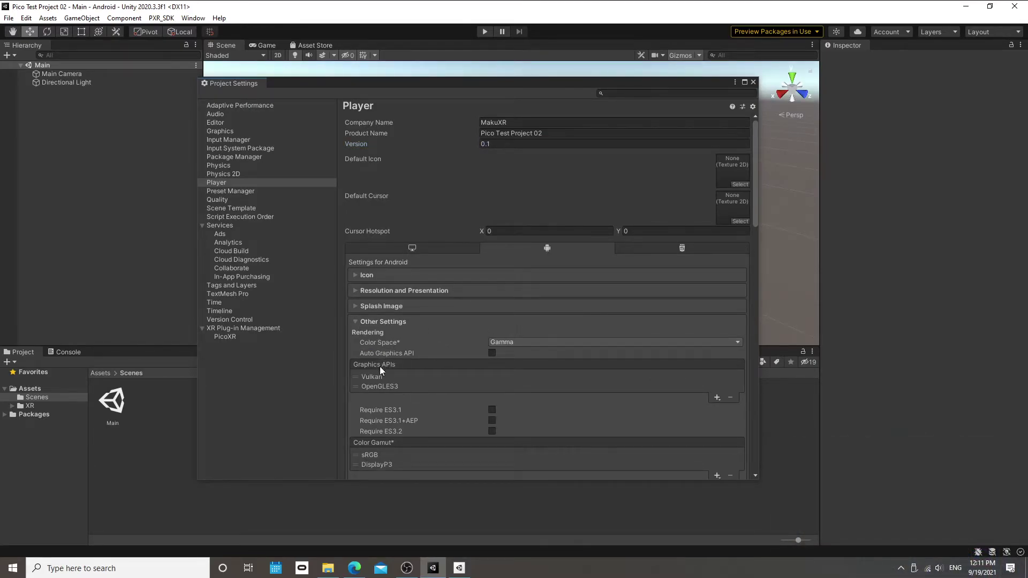
- Remove Vulkan from the Android Graphics APIs and add OpenGLES2 below OpenGLES3
{"action": "left_click", "coordinate": [401, 377]}
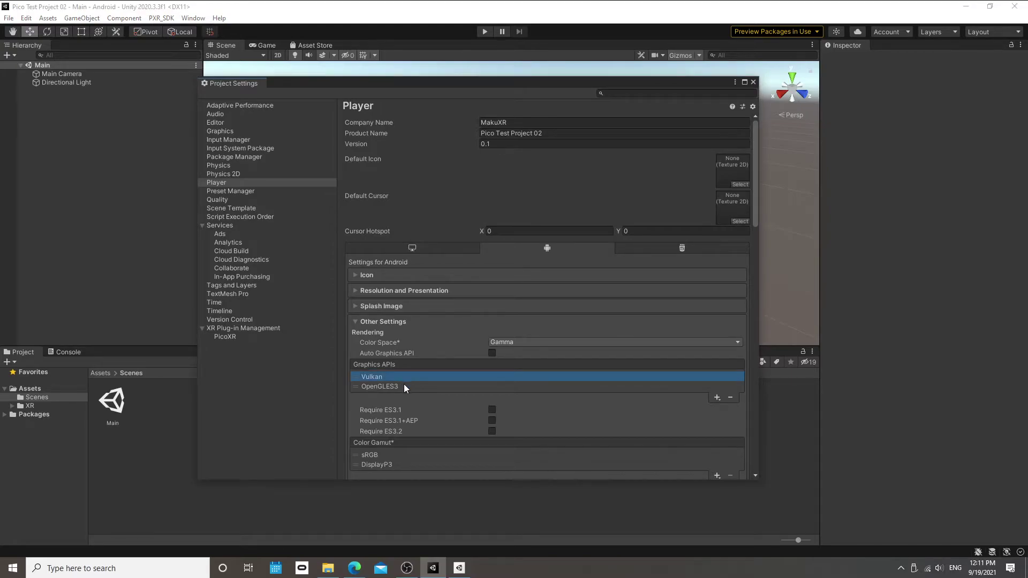
{"action": "left_click", "coordinate": [403, 385]}
{"action": "left_click", "coordinate": [408, 375]}
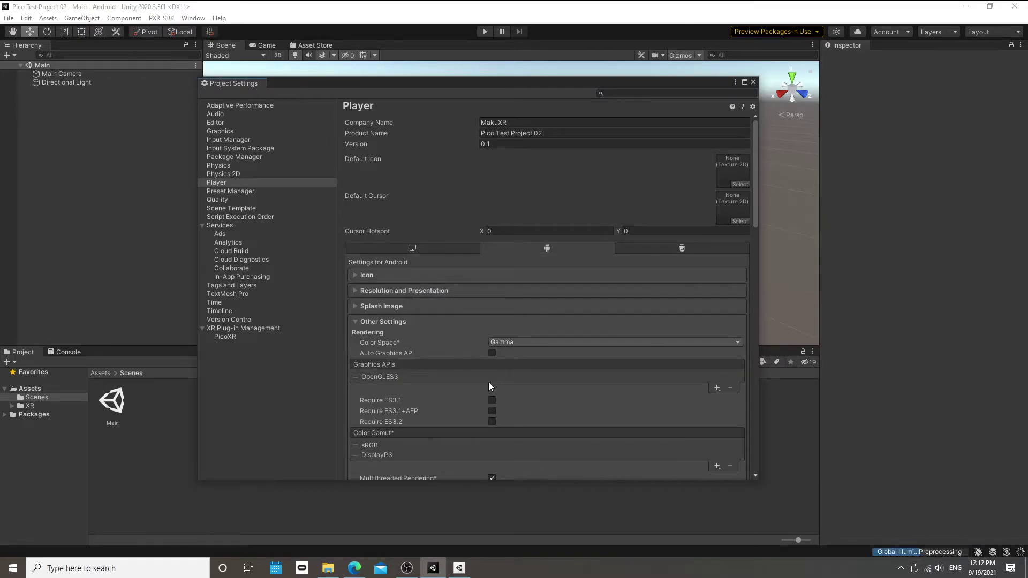
{"action": "left_click", "coordinate": [717, 387]}
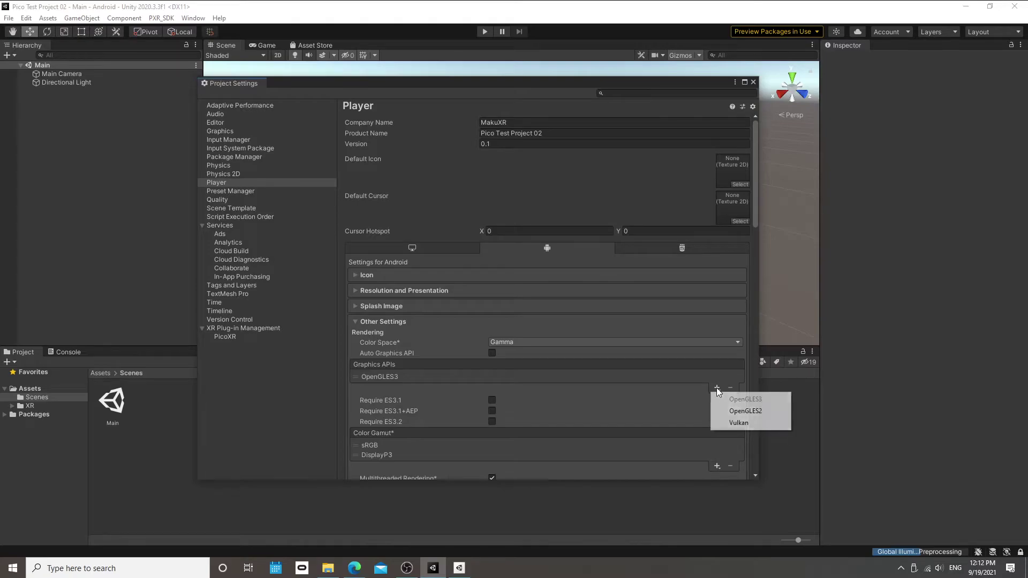
{"action": "left_click", "coordinate": [748, 416]}
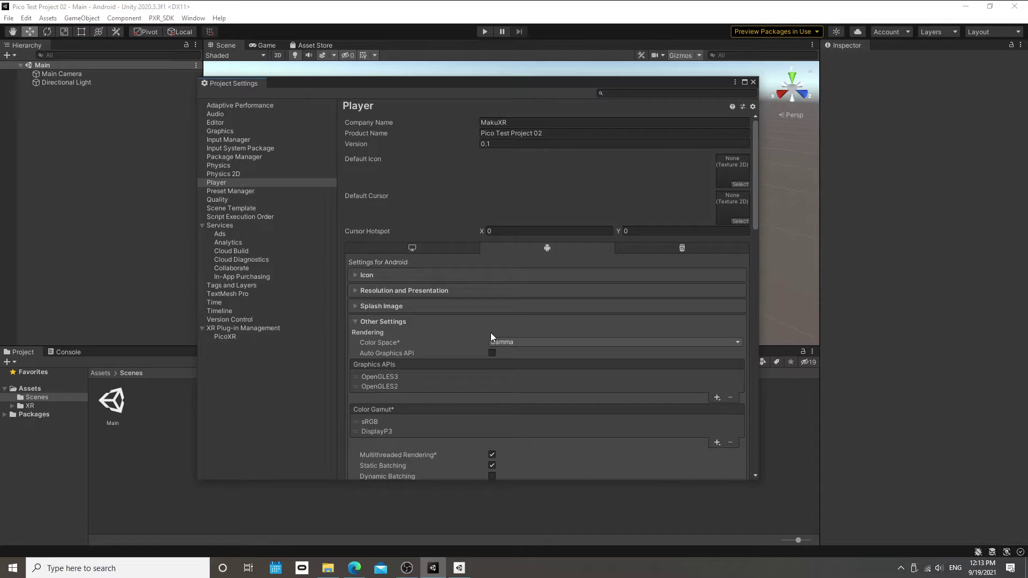
- Set the Android Minimum API Level to Android 8.0 'Oreo' (API level 26) and the Target API Level to Android 10.0 (API level 29)
{"action": "scroll", "coordinate": [438, 343], "scroll_direction": "down", "scroll_amount": 5}
{"action": "scroll", "coordinate": [504, 219], "scroll_direction": "up", "scroll_amount": 3}
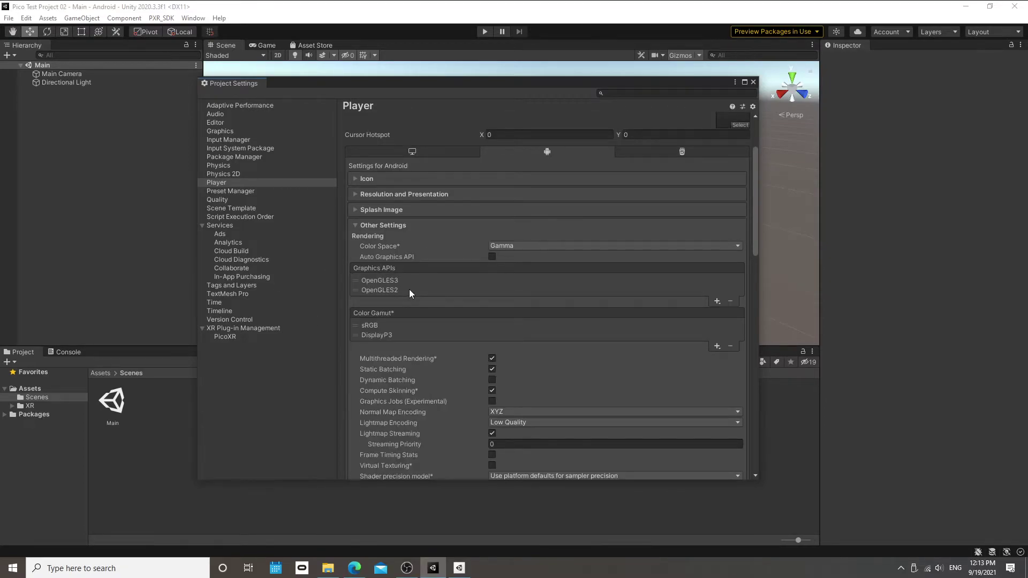
{"action": "scroll", "coordinate": [413, 298], "scroll_direction": "down", "scroll_amount": 7}
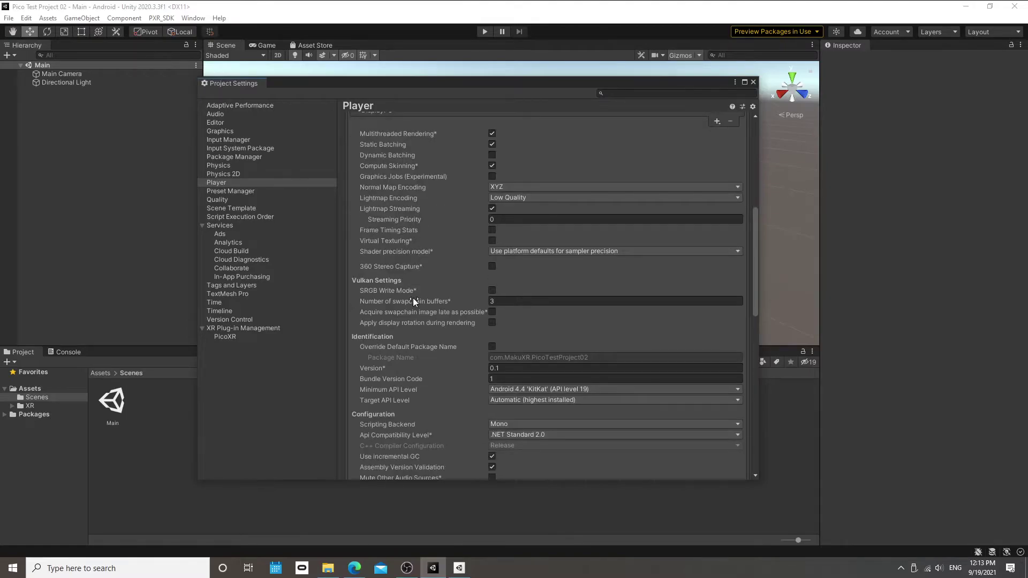
{"action": "scroll", "coordinate": [412, 301], "scroll_direction": "down", "scroll_amount": 2}
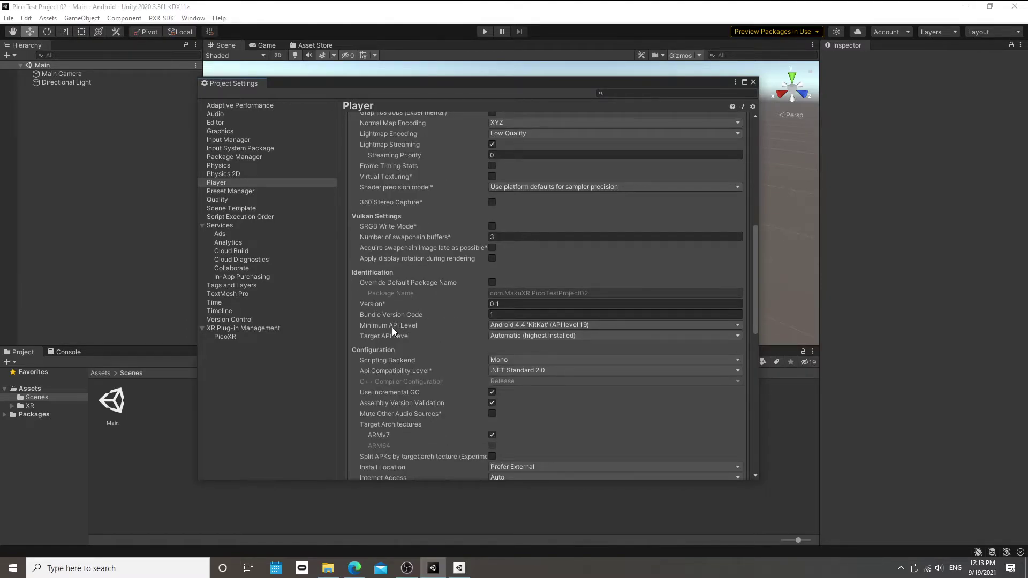
{"action": "left_click", "coordinate": [521, 324]}
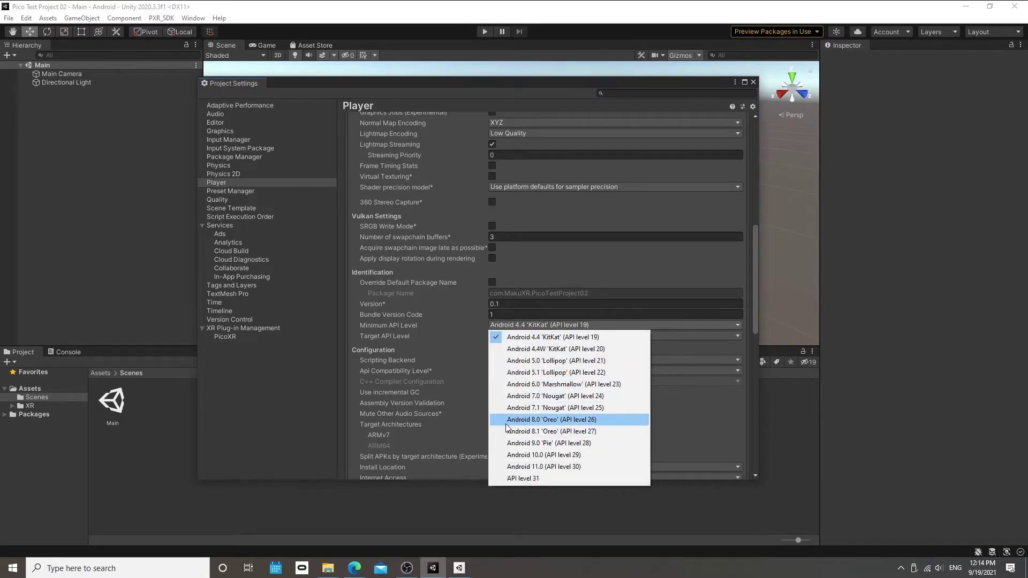
{"action": "left_click", "coordinate": [571, 421]}
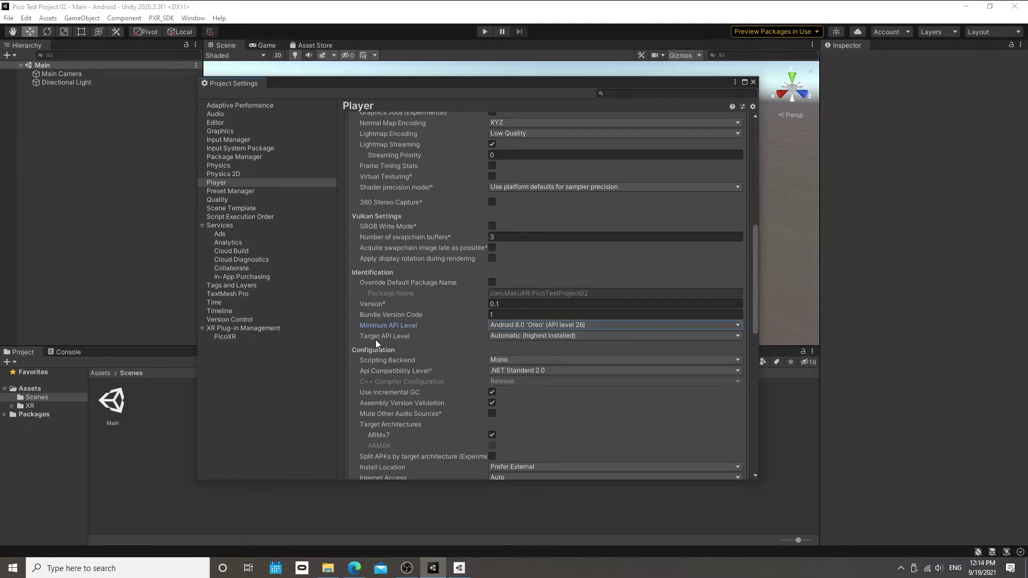
{"action": "left_click", "coordinate": [538, 337]}
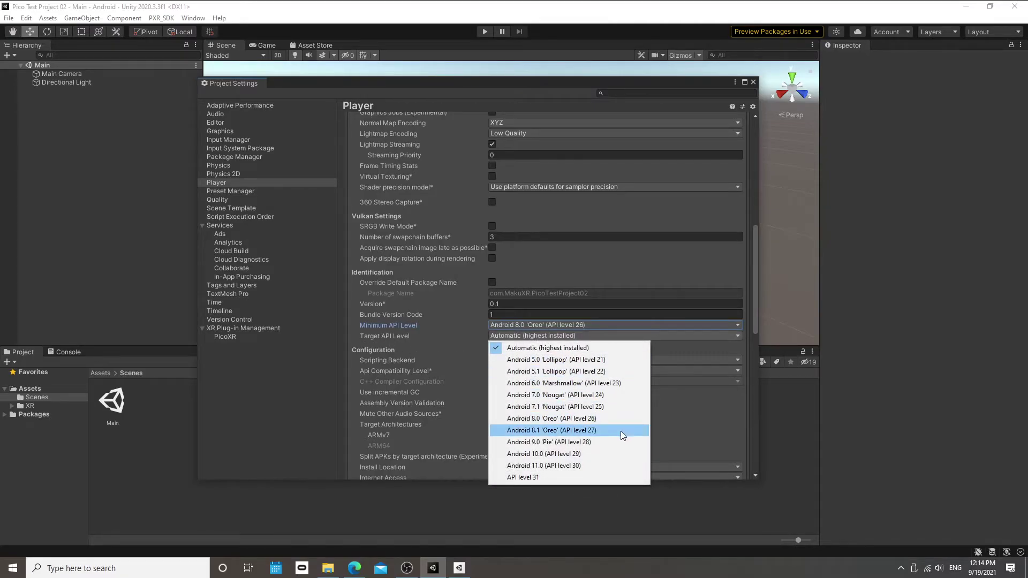
{"action": "left_click", "coordinate": [583, 453]}
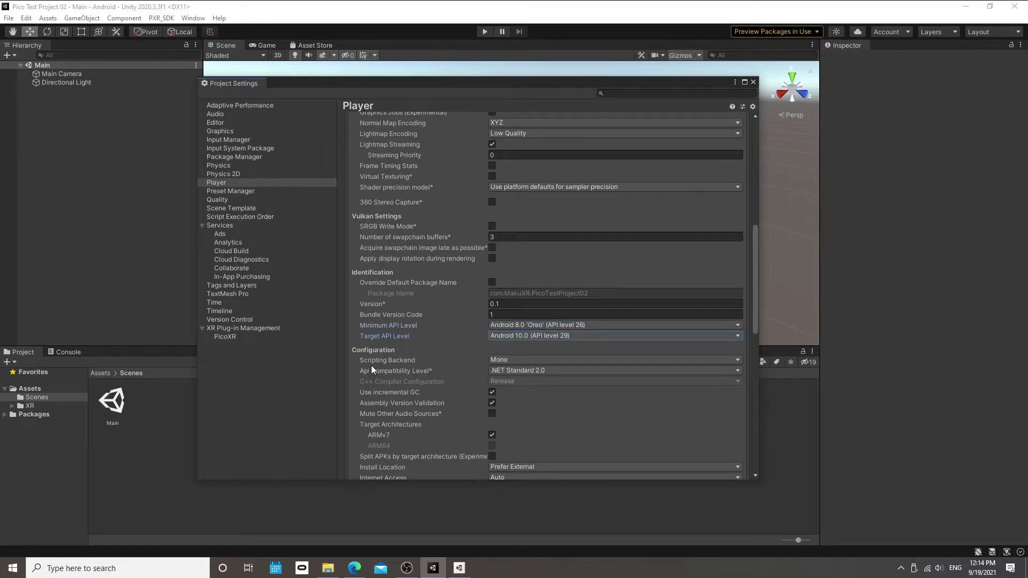
- Set the Android Scripting Backend to IL2CPP in the Player's configuration settings
{"action": "left_click", "coordinate": [512, 361]}
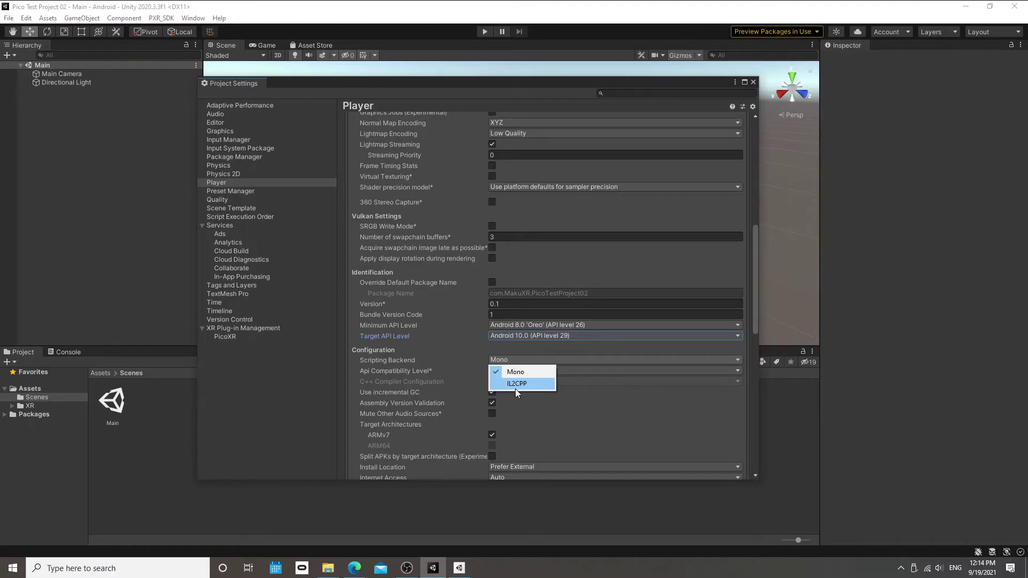
{"action": "right_click", "coordinate": [528, 391]}
{"action": "left_click", "coordinate": [516, 376]}
{"action": "left_click", "coordinate": [510, 354]}
{"action": "left_click", "coordinate": [514, 383]}
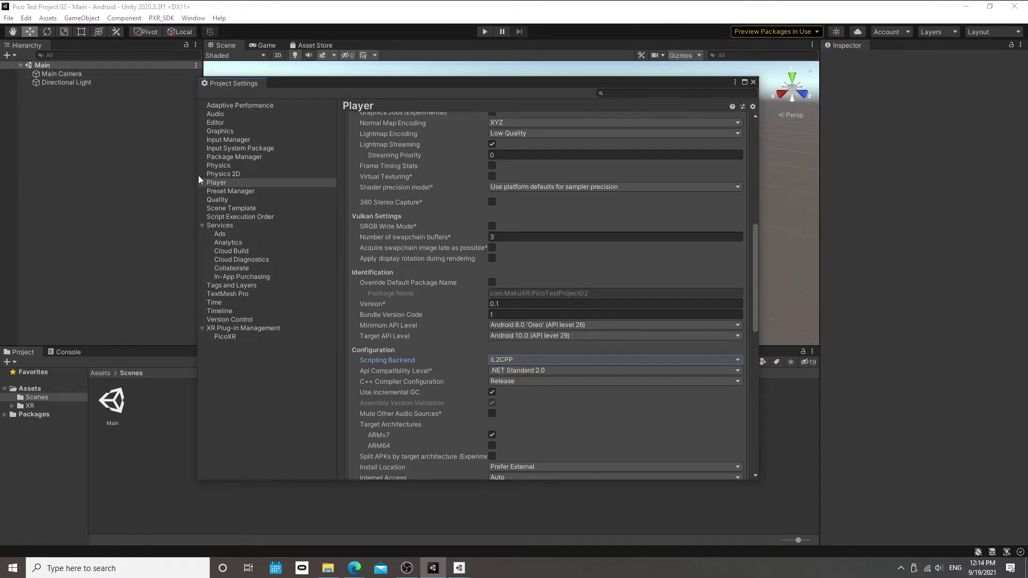
- Look through the remaining Android Player settings, expand Publishing Settings to check the keystore options, and collapse Other Settings
{"action": "scroll", "coordinate": [451, 218], "scroll_direction": "down", "scroll_amount": 8}
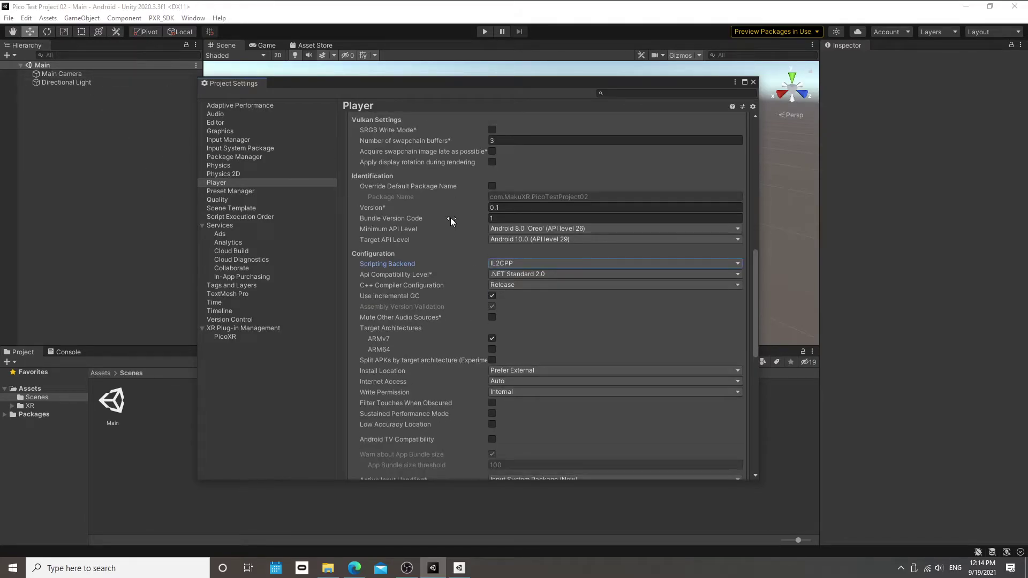
{"action": "scroll", "coordinate": [451, 218], "scroll_direction": "down", "scroll_amount": 8}
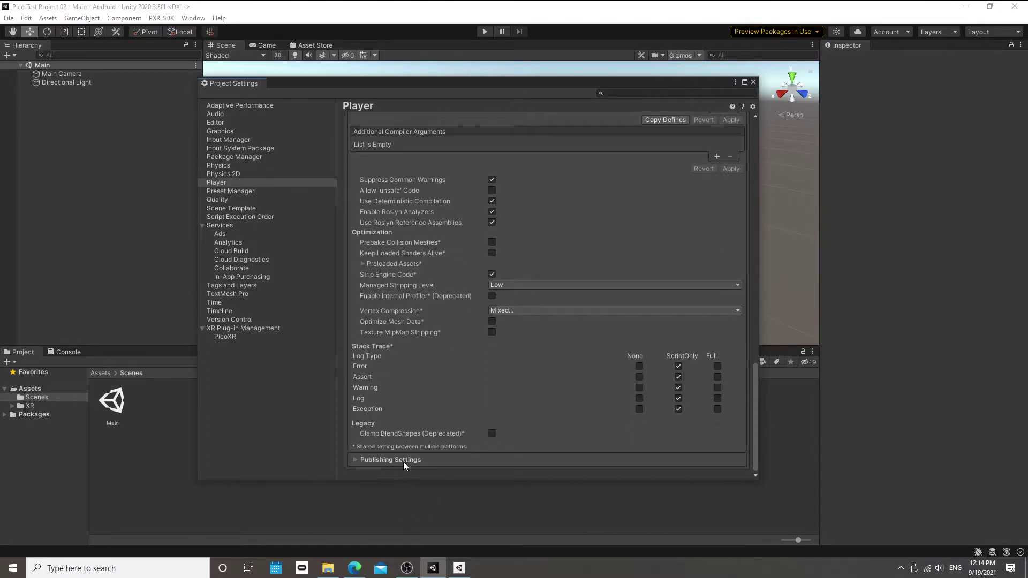
{"action": "left_click", "coordinate": [402, 460]}
{"action": "scroll", "coordinate": [391, 365], "scroll_direction": "up", "scroll_amount": 10}
{"action": "left_click", "coordinate": [382, 224]}
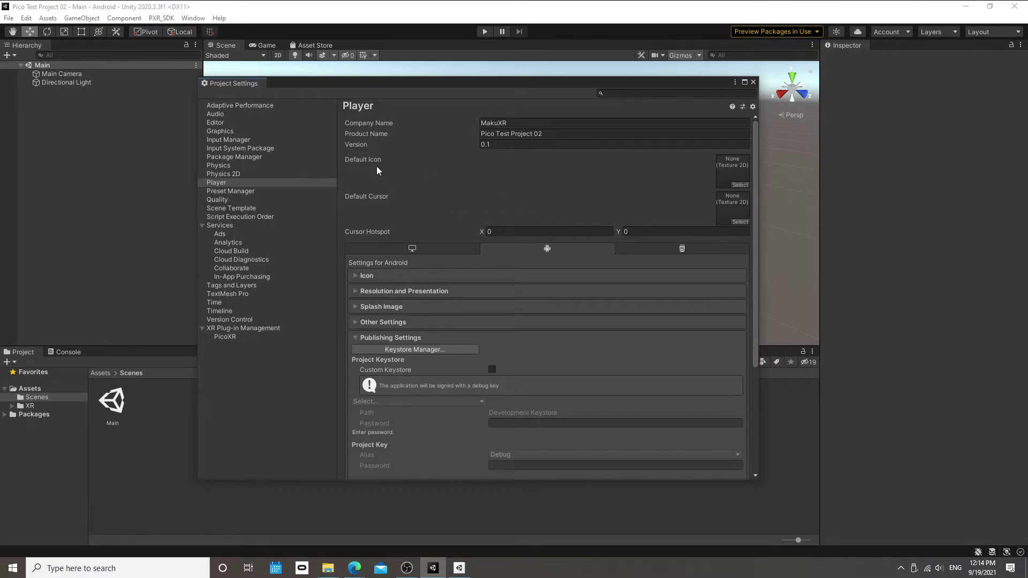
- Enable PicoXR as the Android plug-in provider in XR Plug-in Management
{"action": "left_click", "coordinate": [234, 183]}
{"action": "left_click", "coordinate": [235, 328]}
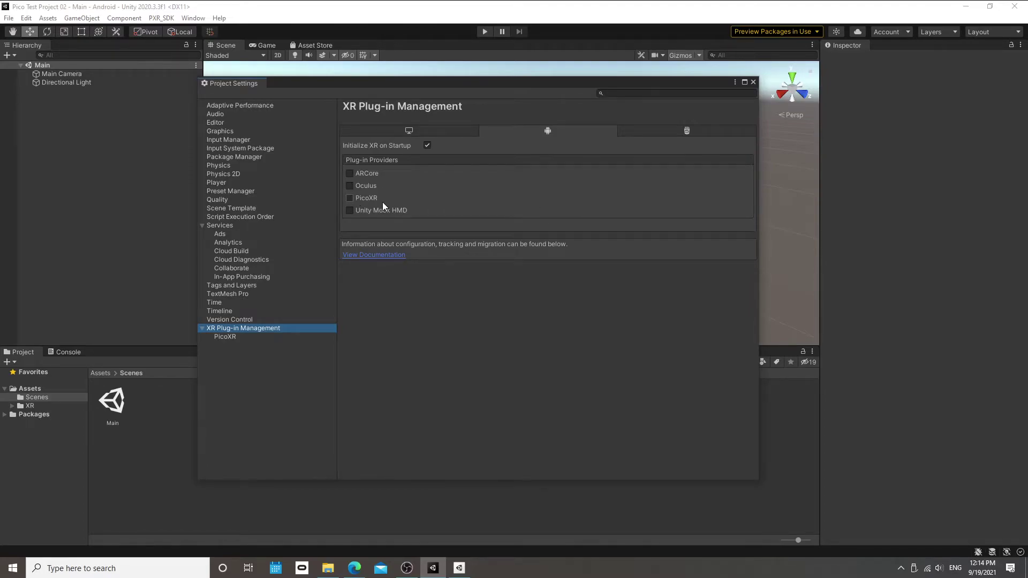
{"action": "left_click", "coordinate": [349, 198]}
- Check the PicoXR plug-in settings for Android and leave Stereo Rendering Mode on Multi Pass
{"action": "left_click", "coordinate": [231, 337]}
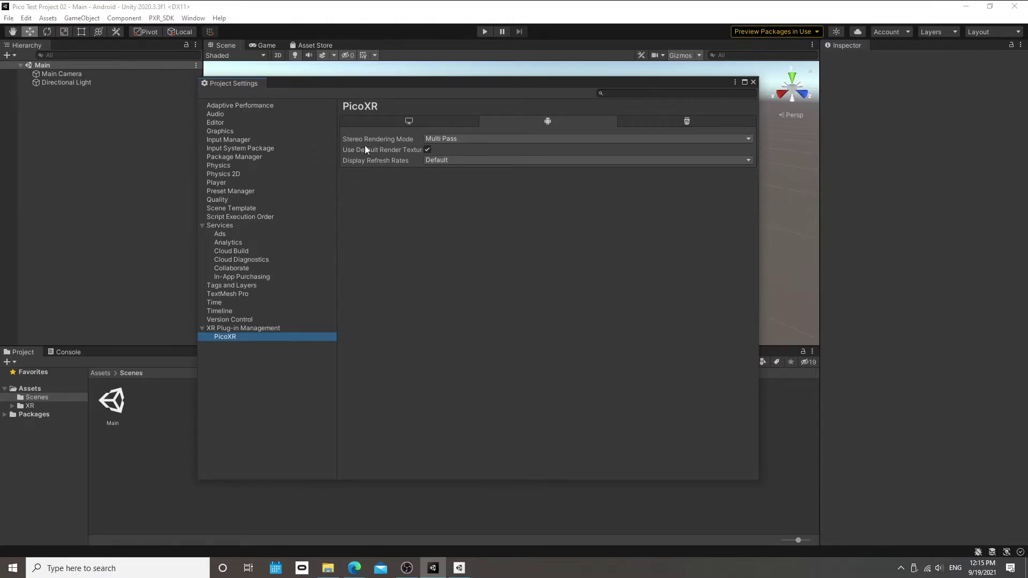
{"action": "left_click", "coordinate": [473, 138]}
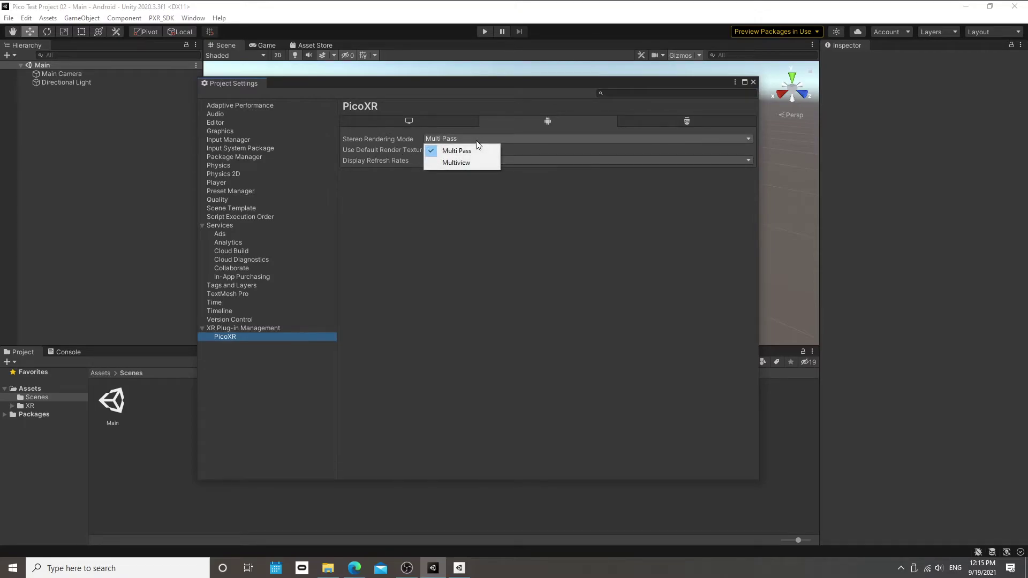
{"action": "left_click", "coordinate": [429, 173]}
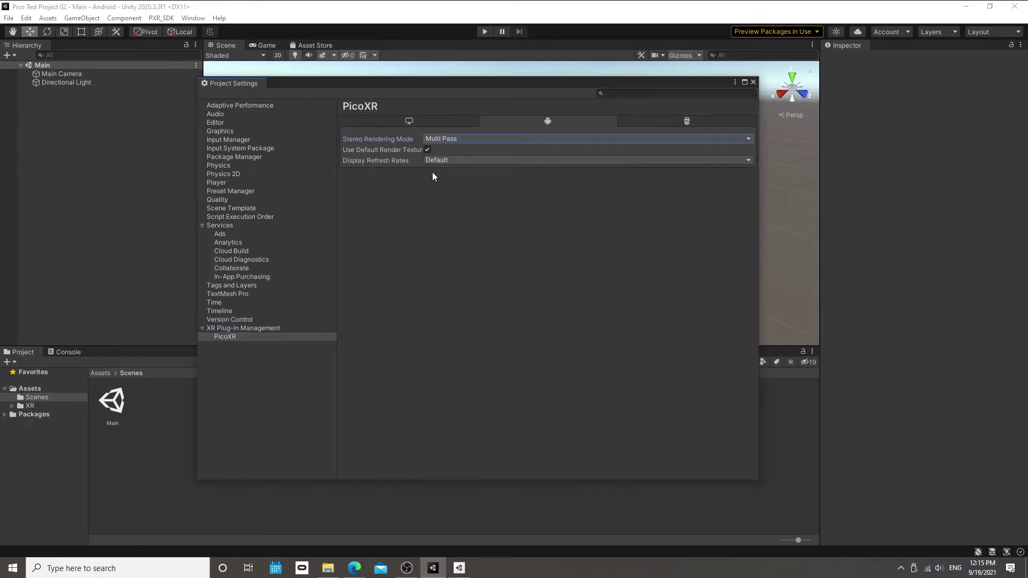
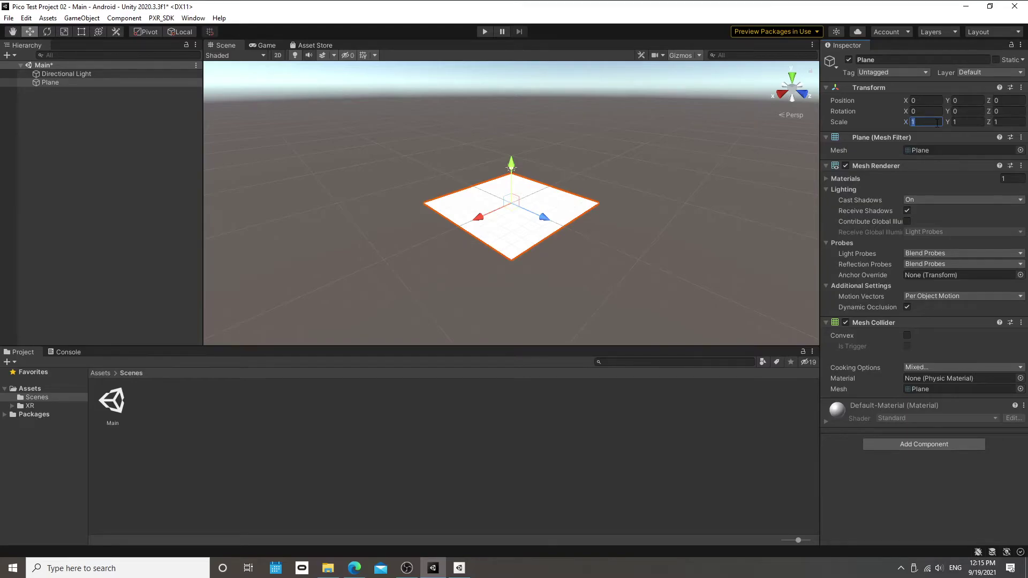
- Set the plane's scale to 10 on the X, Y and Z axes
{"action": "type", "text": "10"}
{"action": "key", "text": "Tab"}
{"action": "type", "text": "10"}
{"action": "key", "text": "Tab"}
{"action": "type", "text": "10"}
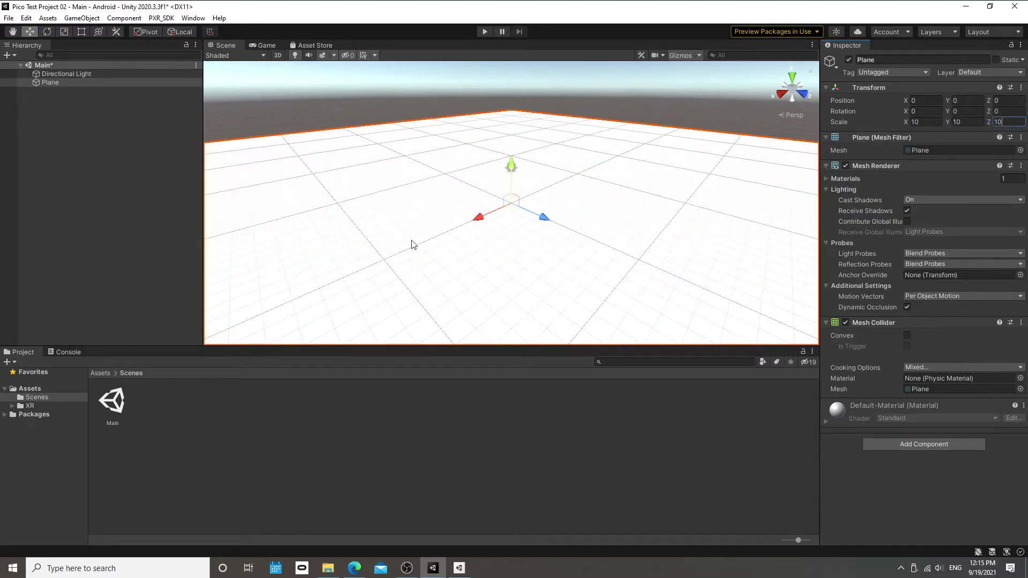
- Add an action-based XR Rig to the Main scene and keep its default name
{"action": "left_click", "coordinate": [128, 152]}
{"action": "right_click", "coordinate": [102, 120]}
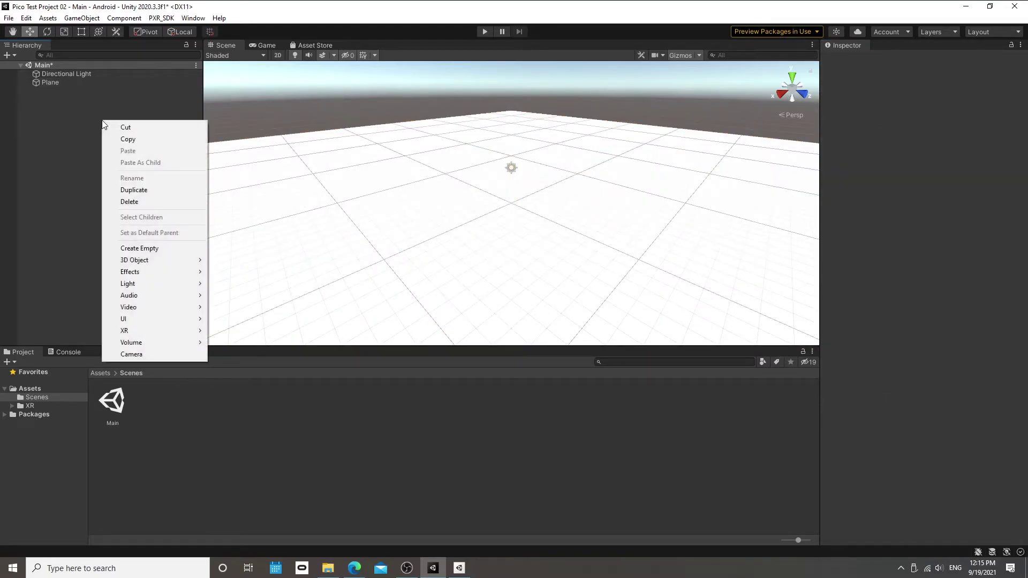
{"action": "mouse_move", "coordinate": [145, 330]}
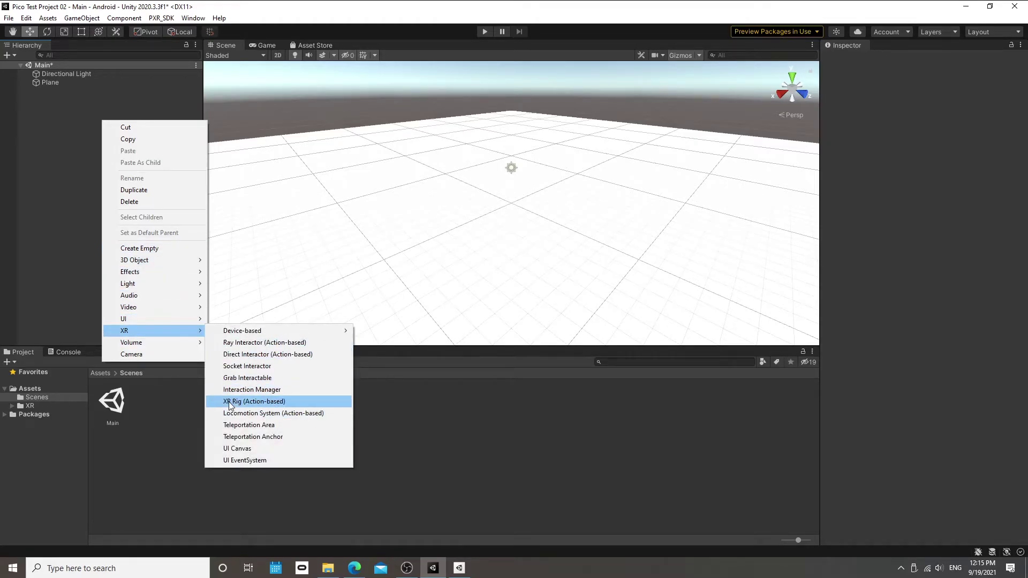
{"action": "left_click", "coordinate": [300, 406]}
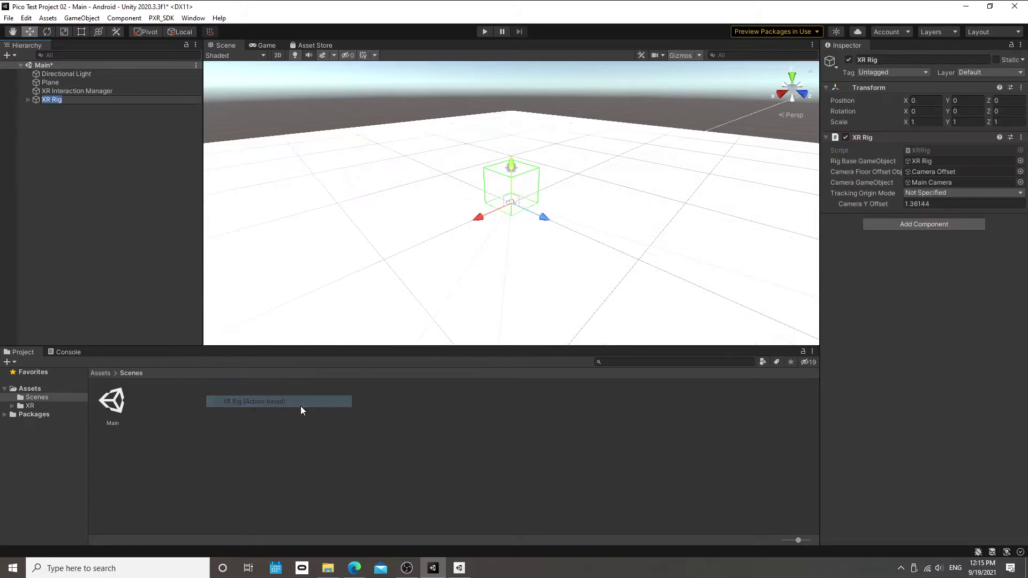
{"action": "key", "text": "Return"}
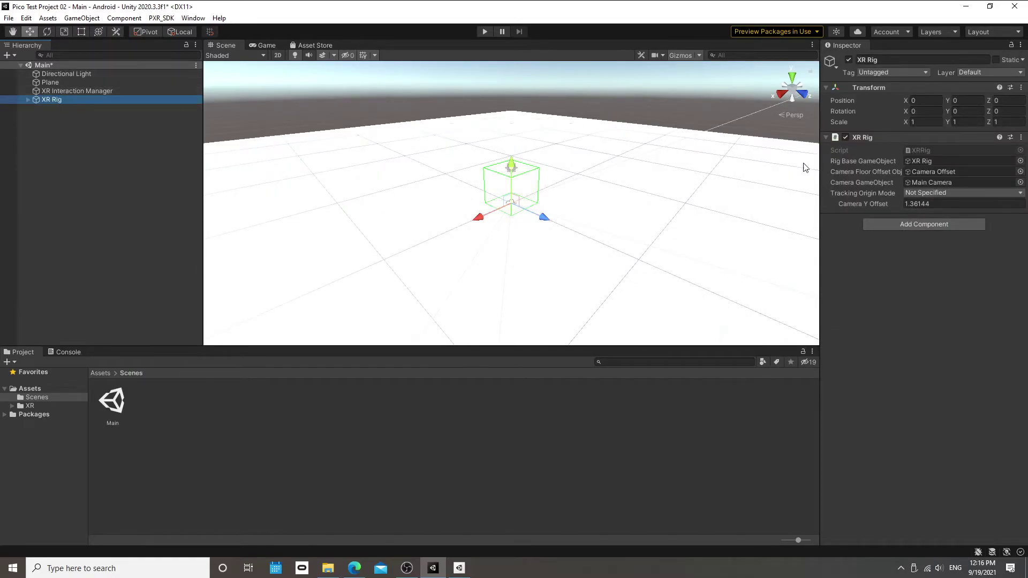
- Add the PXR_Manager component to the XR Rig and set its Tracking Origin Mode to Floor
{"action": "left_click", "coordinate": [893, 224]}
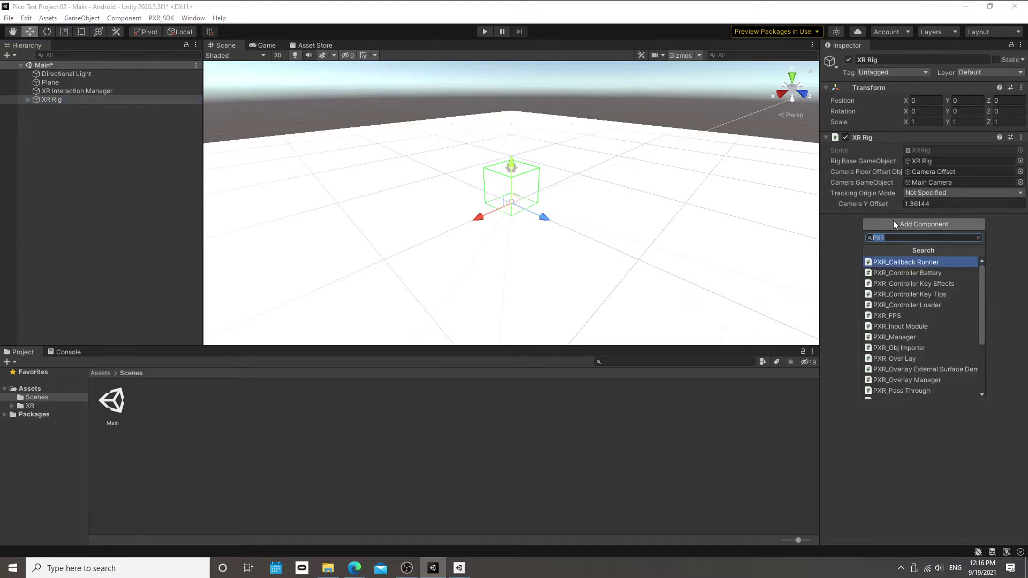
{"action": "type", "text": "PXR_M"}
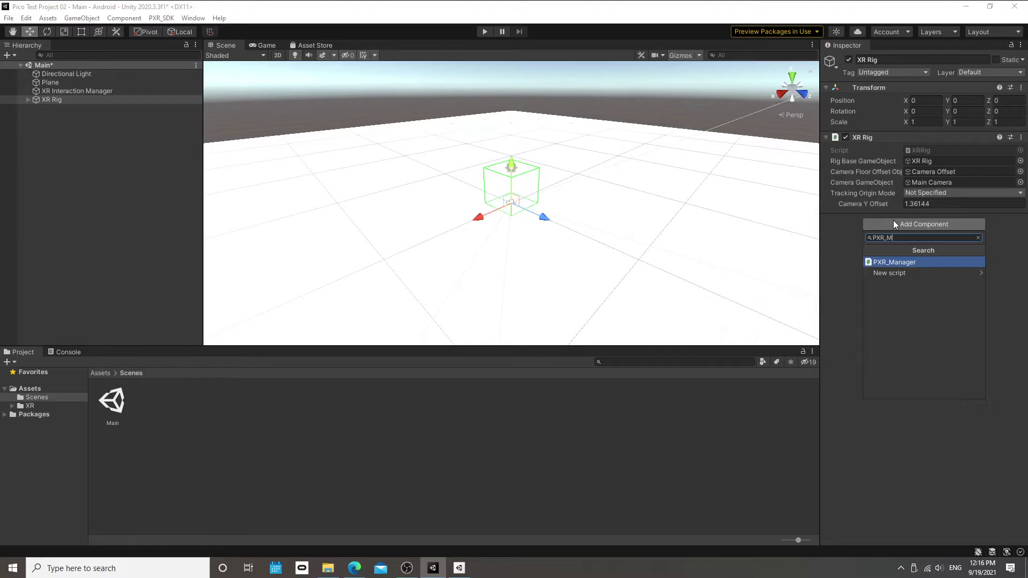
{"action": "key", "text": "Return"}
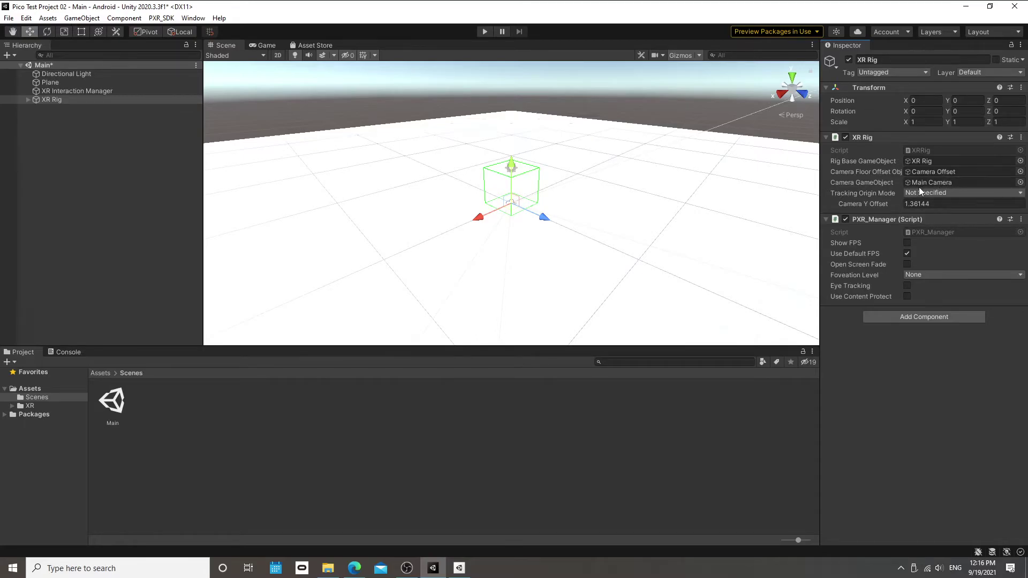
{"action": "left_click", "coordinate": [936, 192]}
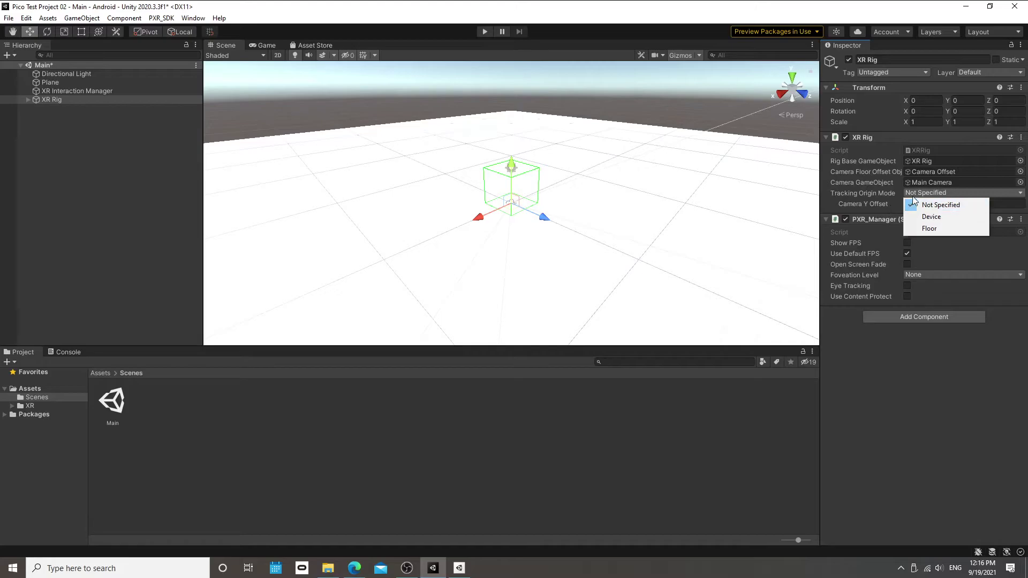
{"action": "left_click", "coordinate": [943, 228]}
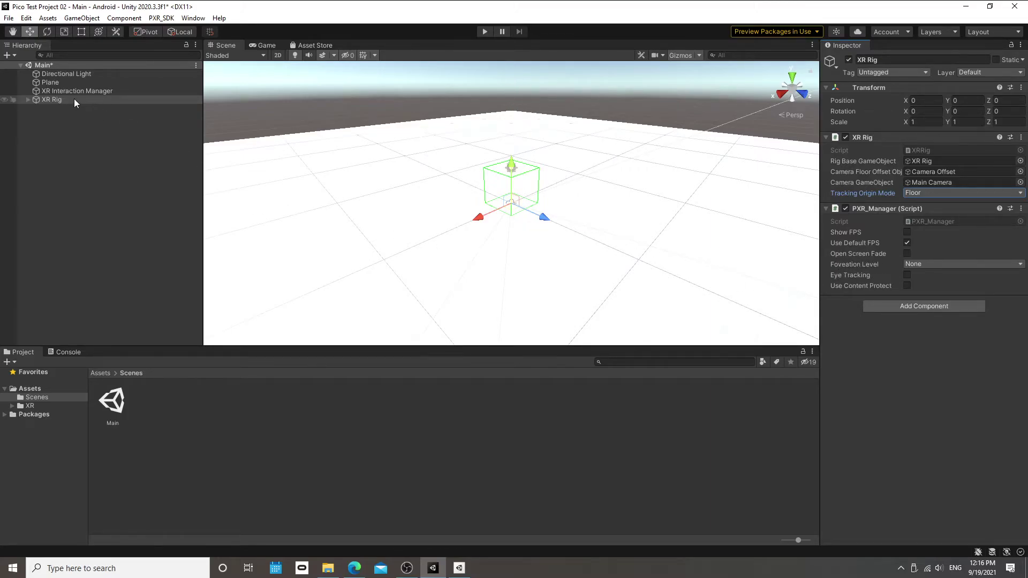
- Expand the XR Rig and its Camera Offset, and examine the hand controllers and the Main Camera's Tracked Pose Driver position and rotation actions
{"action": "left_click", "coordinate": [26, 100]}
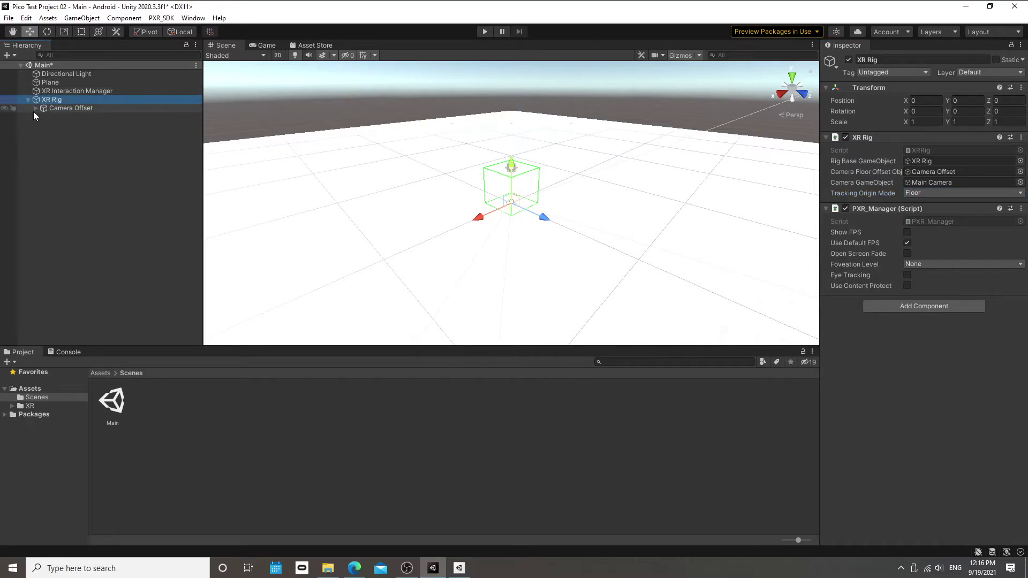
{"action": "left_click", "coordinate": [34, 107]}
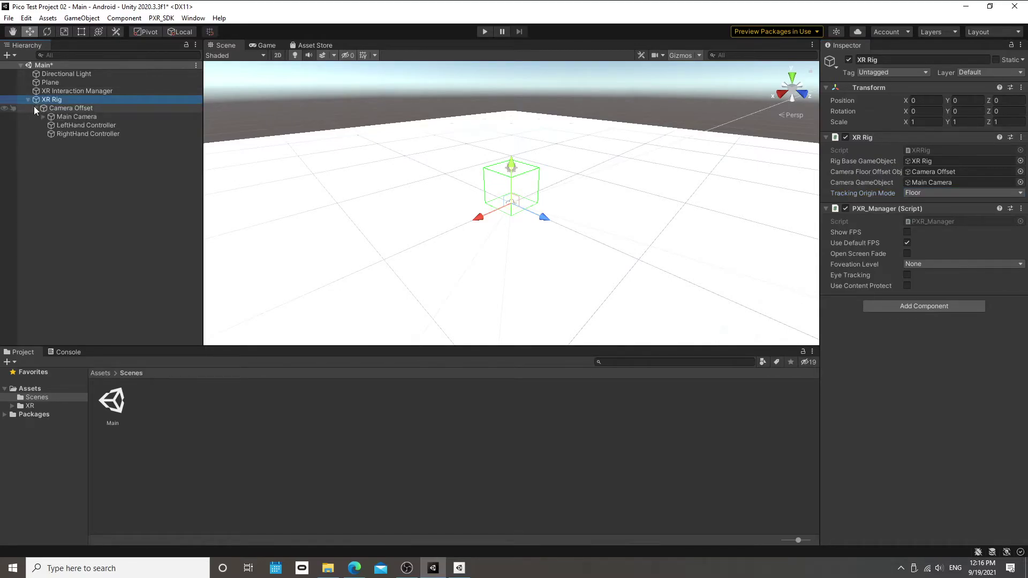
{"action": "left_click", "coordinate": [62, 124]}
{"action": "left_click", "coordinate": [80, 134]}
{"action": "left_click", "coordinate": [82, 125]}
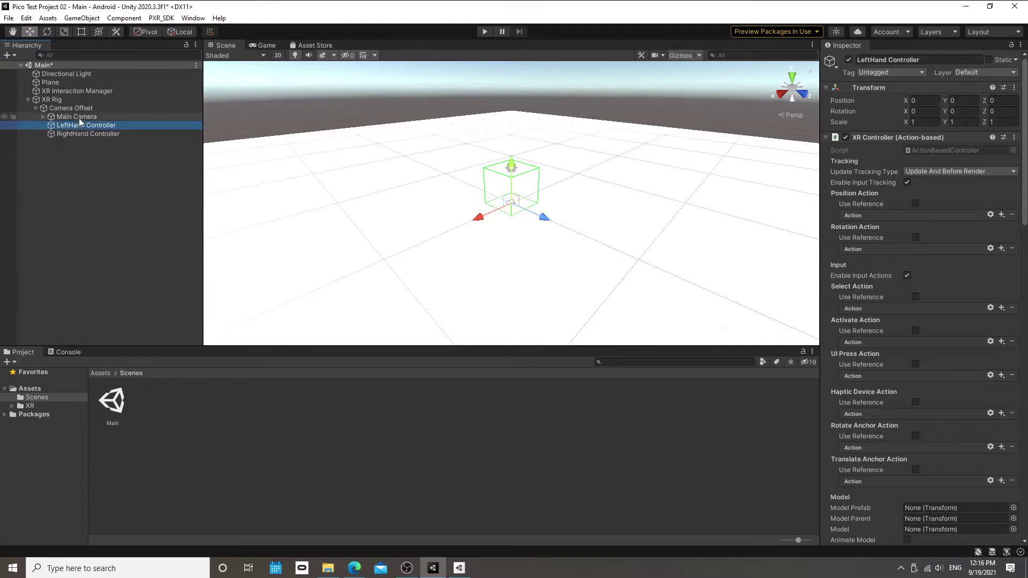
{"action": "left_click", "coordinate": [80, 117]}
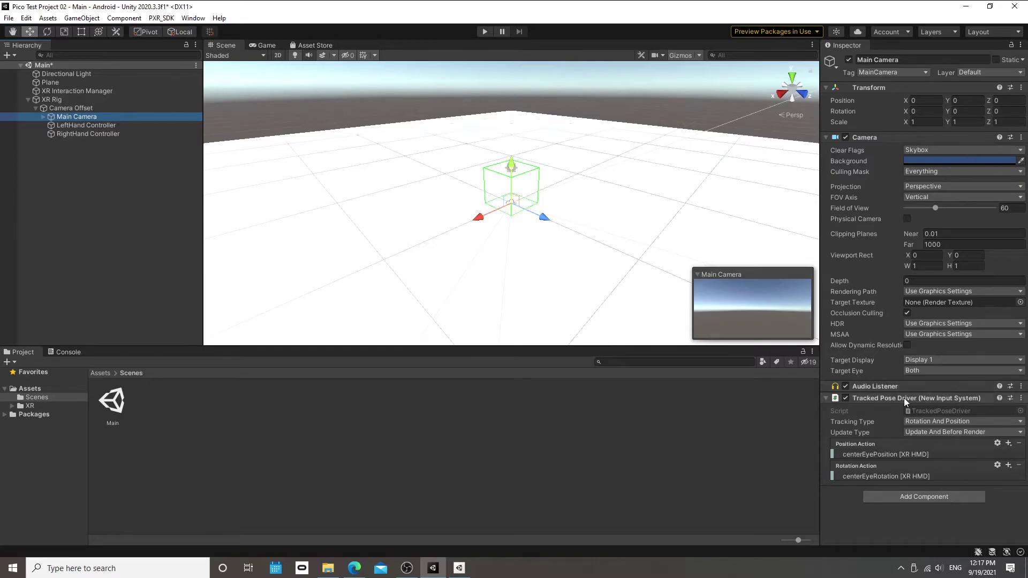
{"action": "left_click", "coordinate": [881, 453]}
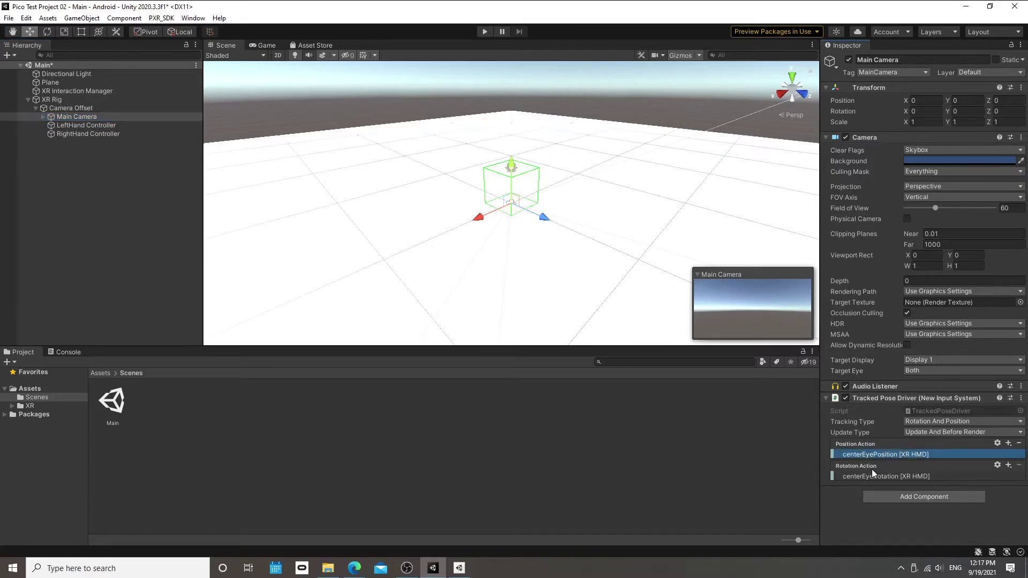
{"action": "left_click", "coordinate": [868, 472]}
{"action": "left_click", "coordinate": [877, 455]}
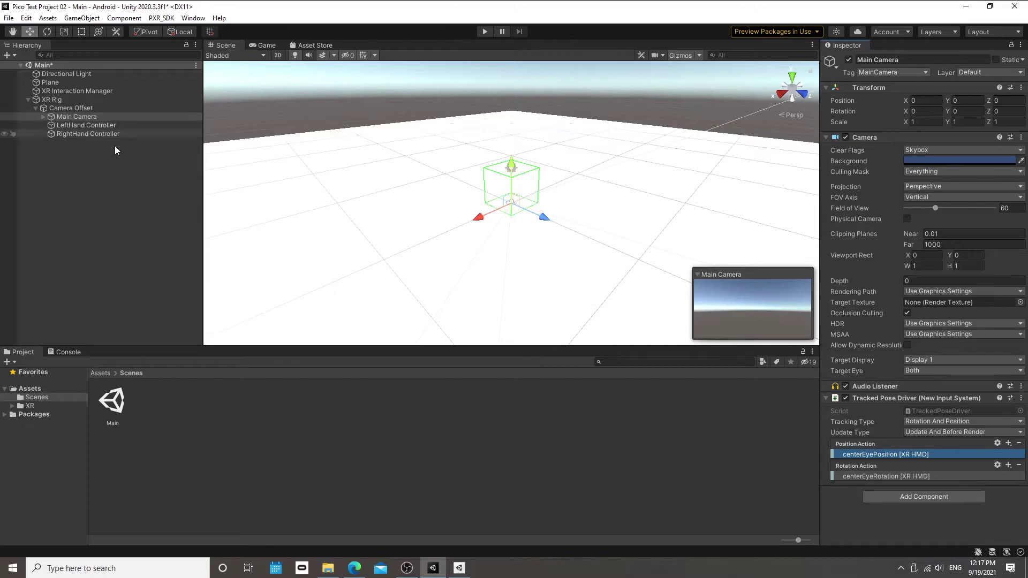
- Compare the action settings of the left and right hand controllers, ending with the LeftHand Controller selected
{"action": "left_click", "coordinate": [107, 126]}
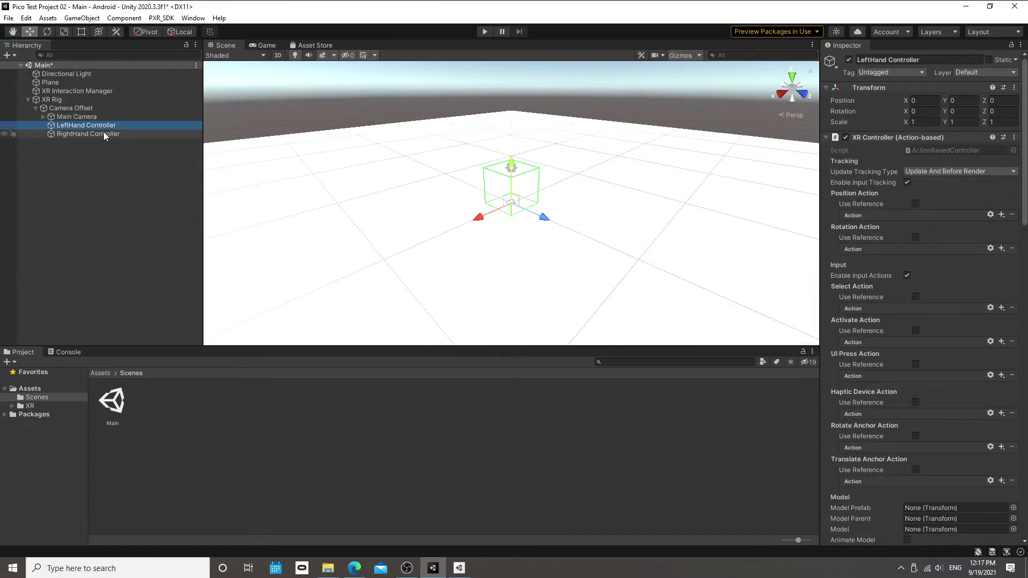
{"action": "left_click", "coordinate": [104, 132]}
{"action": "left_click", "coordinate": [104, 127]}
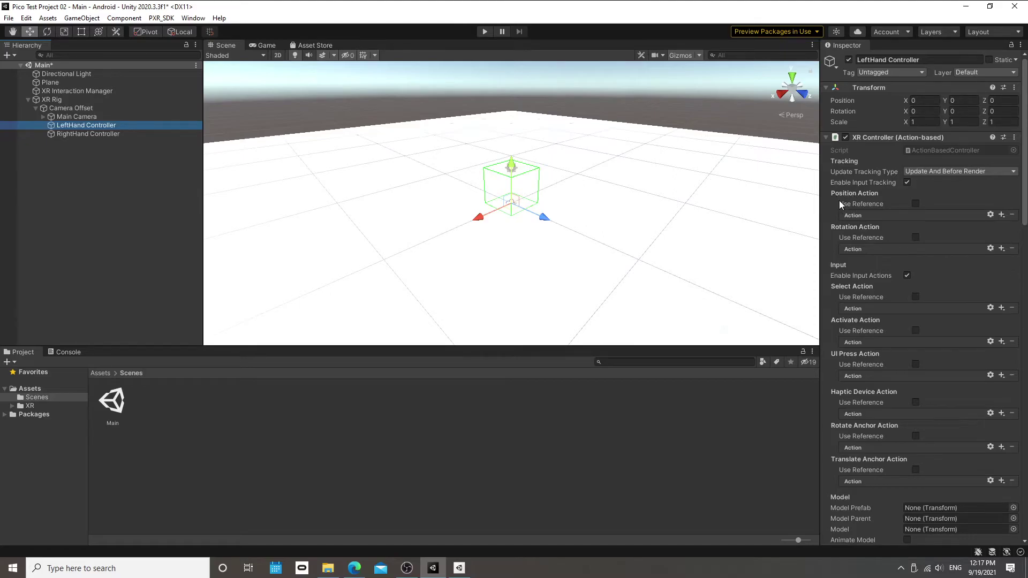
- Add a binding to the LeftHand Controller's Position Action and set its path to devicePosition of XR Controller (LeftHand)
{"action": "left_click", "coordinate": [1001, 214]}
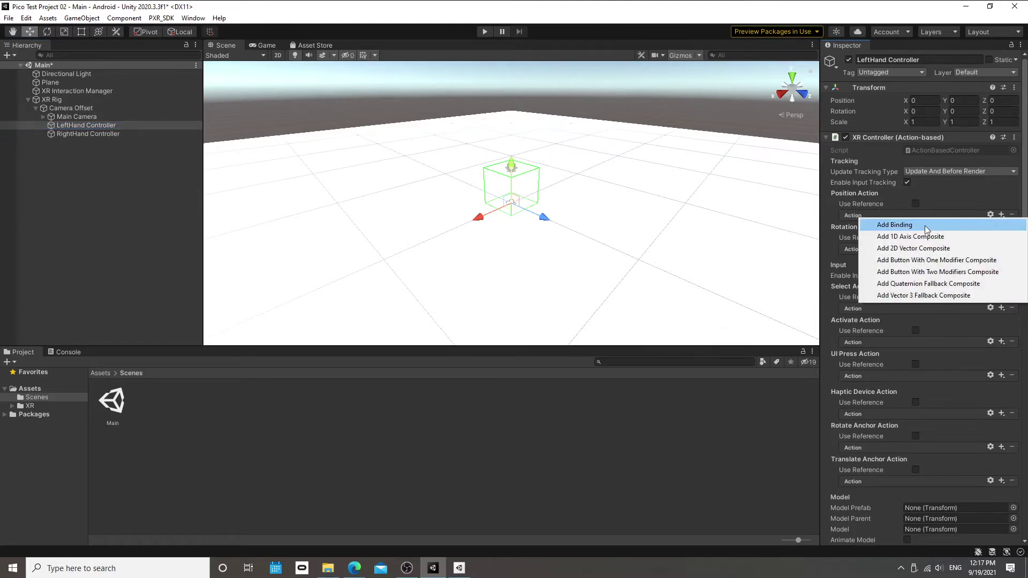
{"action": "left_click", "coordinate": [921, 224]}
{"action": "left_click", "coordinate": [888, 227]}
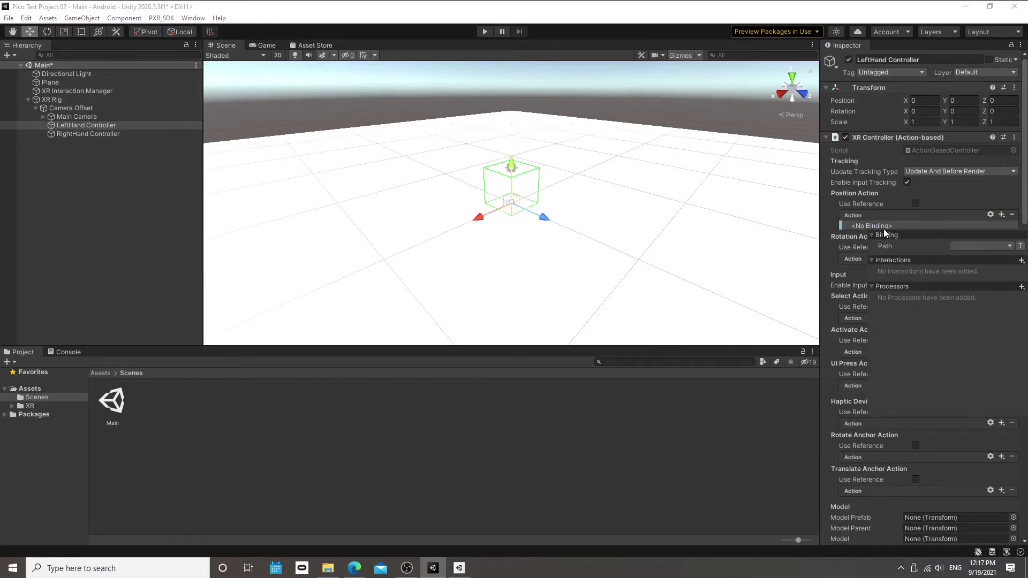
{"action": "left_click", "coordinate": [977, 246]}
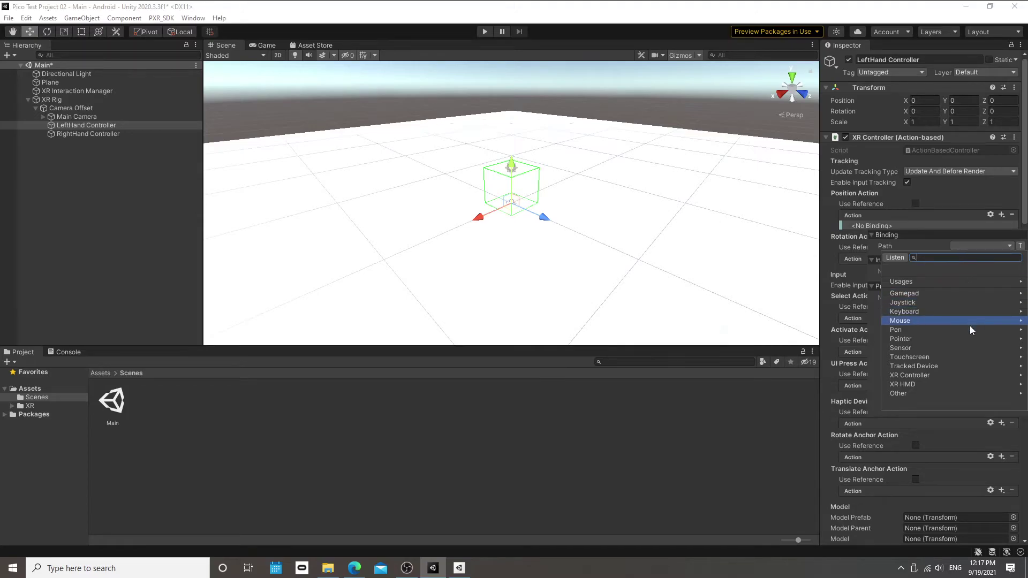
{"action": "left_click", "coordinate": [939, 377]}
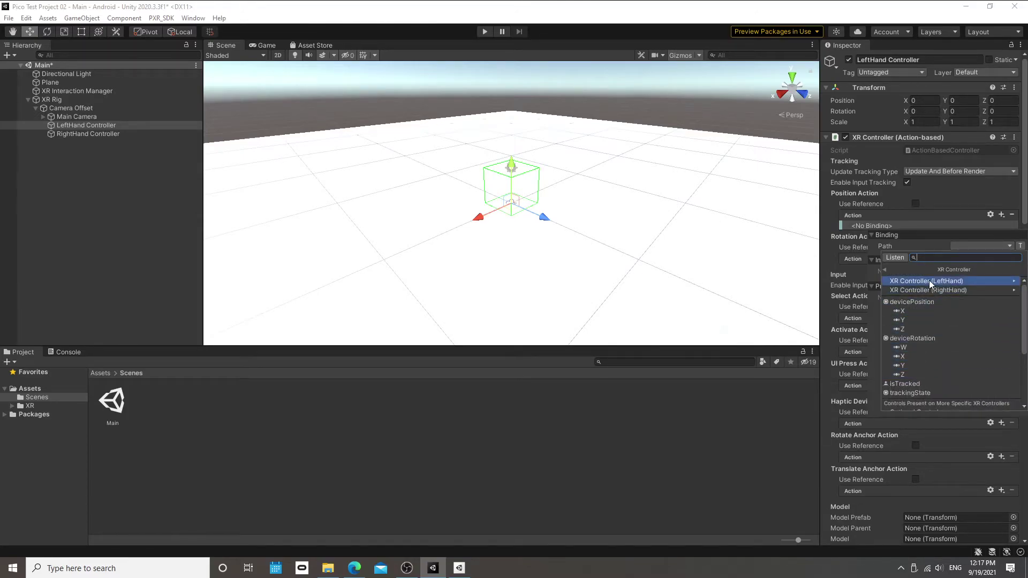
{"action": "left_click", "coordinate": [955, 280]}
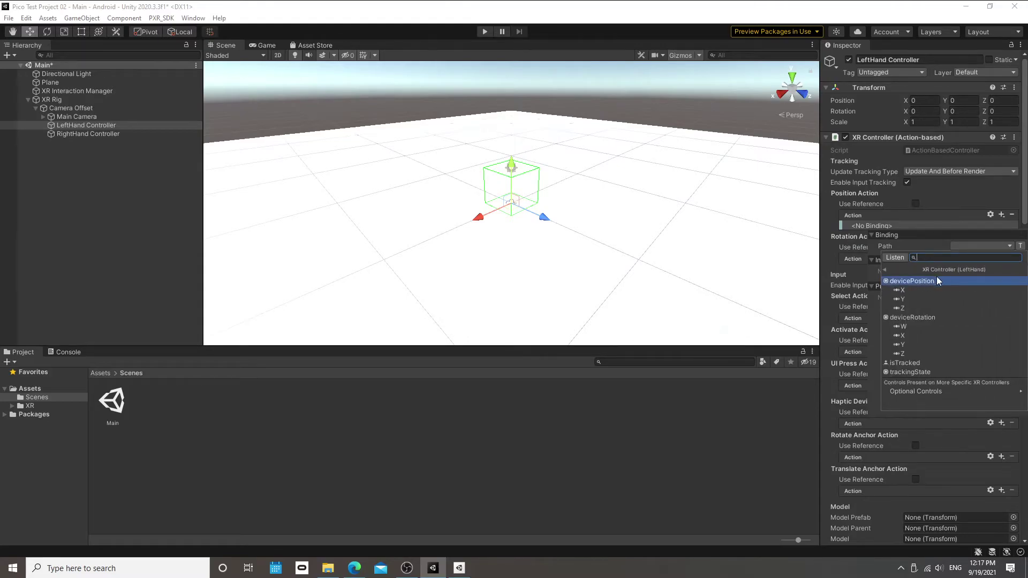
{"action": "left_click", "coordinate": [908, 282]}
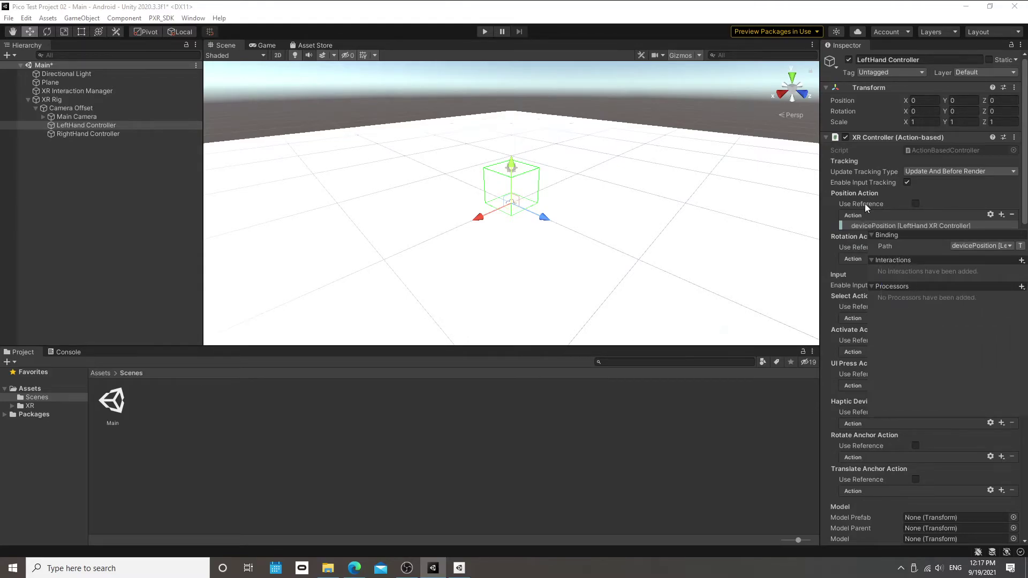
{"action": "left_click", "coordinate": [862, 241]}
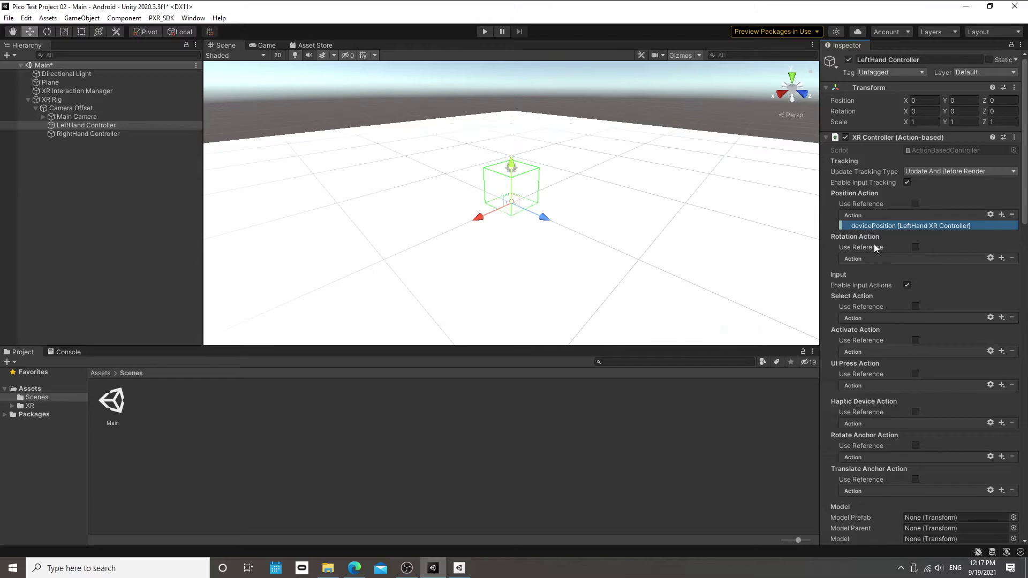
- Add a binding to the LeftHand Controller's Rotation Action and set its path to the generic XR Controller deviceRotation
{"action": "left_click", "coordinate": [1002, 258]}
{"action": "left_click", "coordinate": [954, 269]}
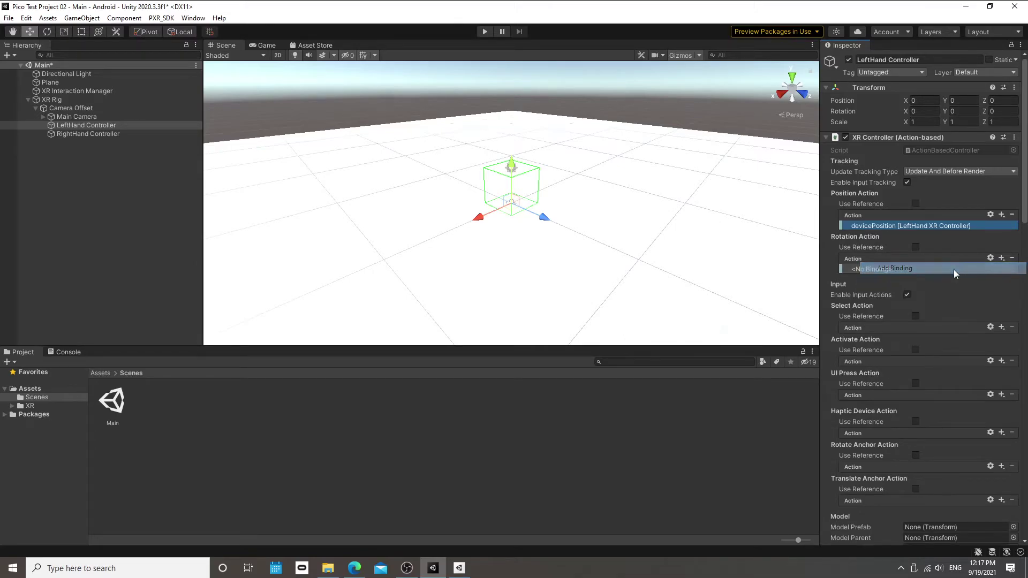
{"action": "left_click", "coordinate": [928, 272]}
{"action": "left_click", "coordinate": [971, 289]}
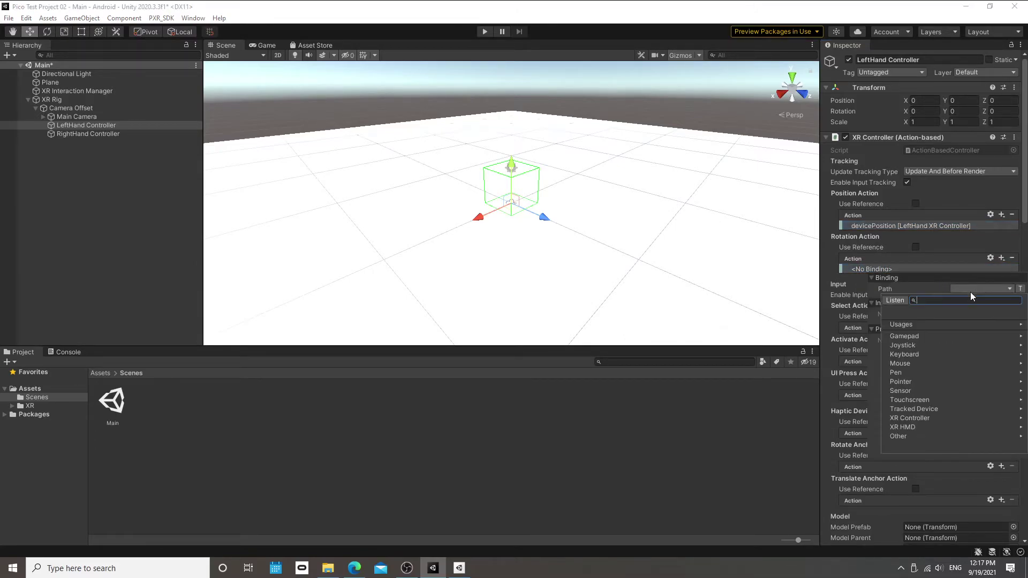
{"action": "left_click", "coordinate": [932, 420]}
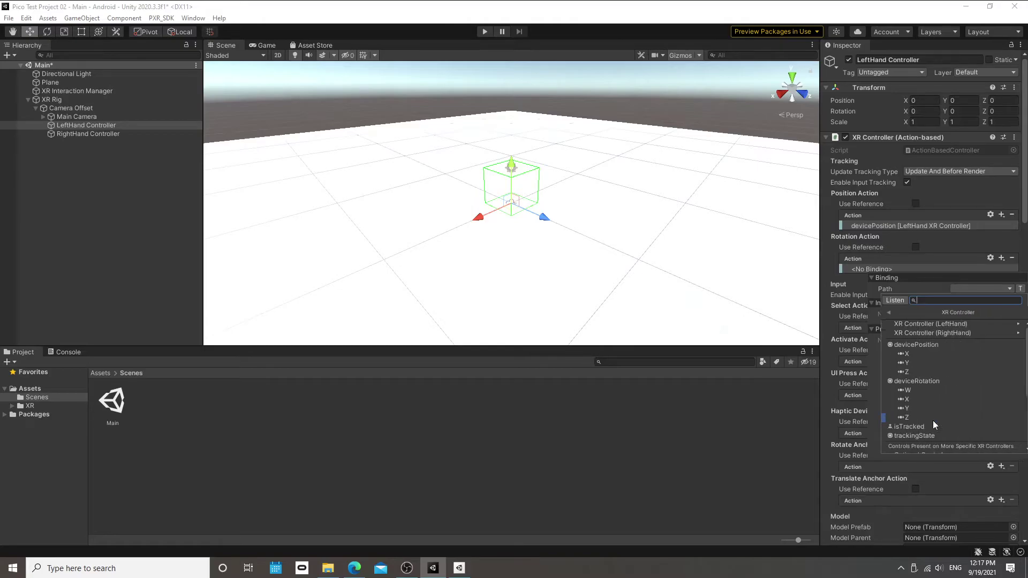
{"action": "left_click", "coordinate": [938, 383]}
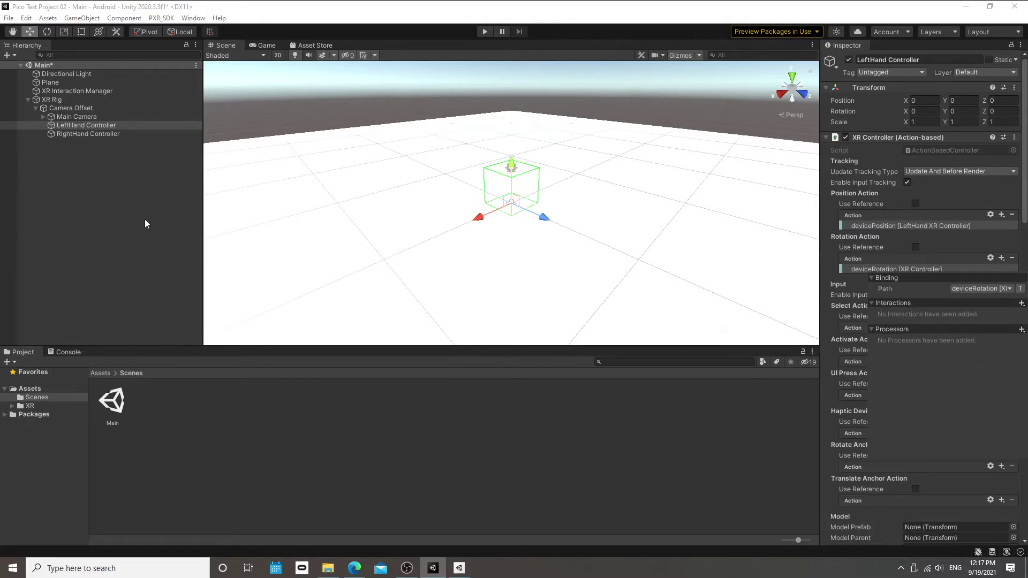
{"action": "left_click", "coordinate": [834, 387]}
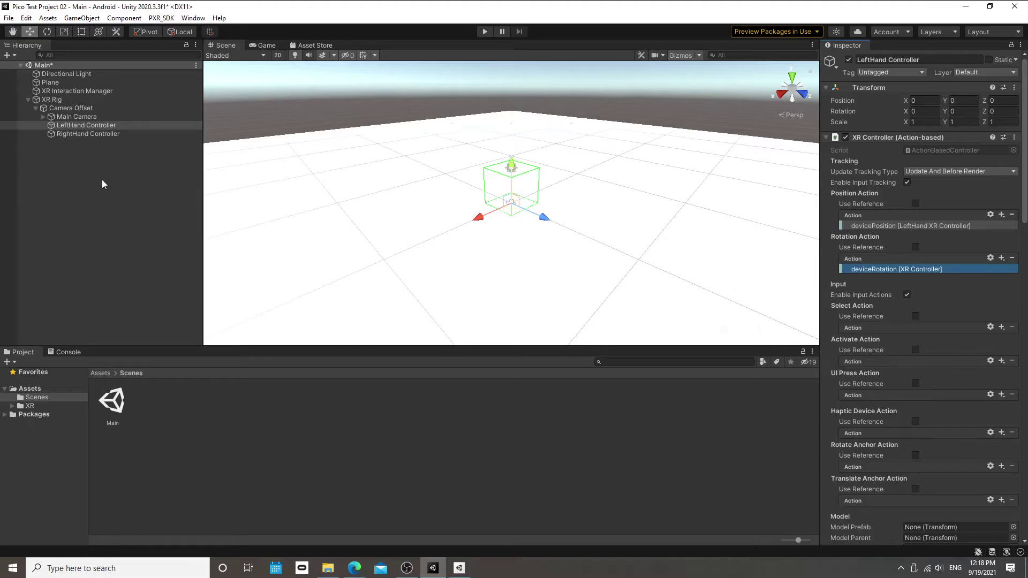
- Add a binding to the RightHand Controller's Position Action and set its path to devicePosition of XR Controller (RightHand)
{"action": "left_click", "coordinate": [107, 135]}
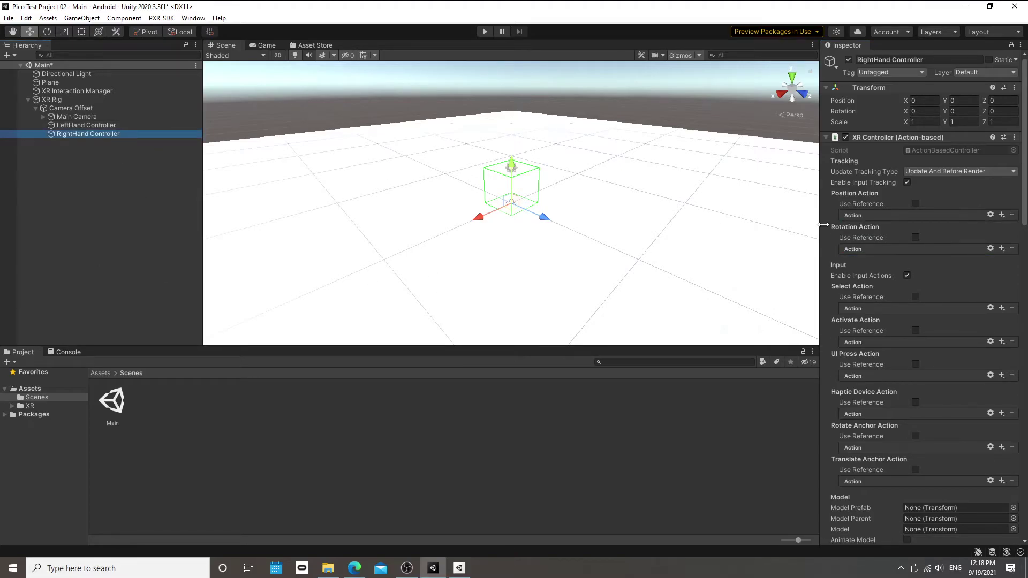
{"action": "left_click", "coordinate": [1001, 215]}
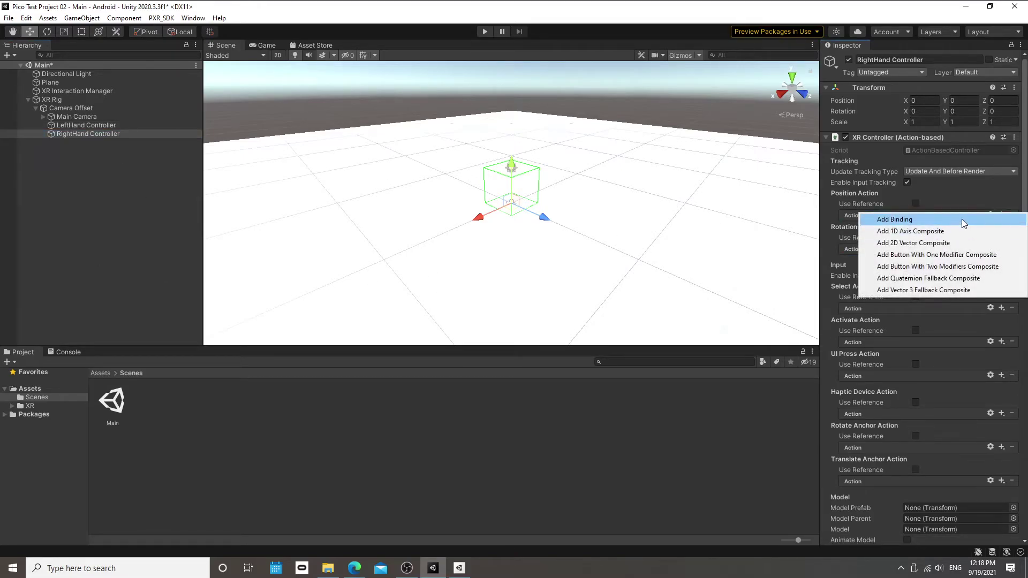
{"action": "left_click", "coordinate": [962, 220]}
{"action": "left_click", "coordinate": [922, 227]}
{"action": "left_click", "coordinate": [997, 242]}
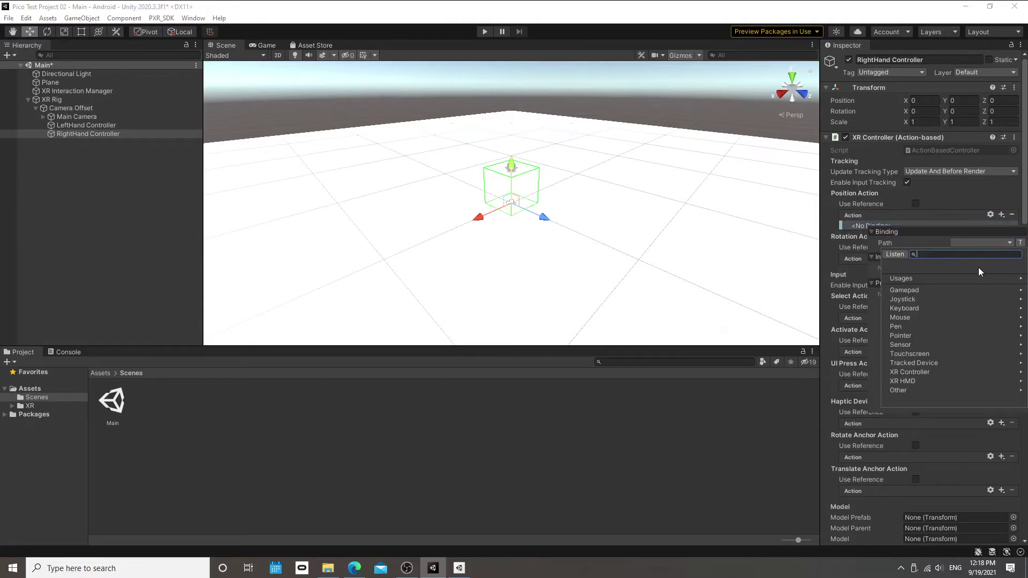
{"action": "left_click", "coordinate": [935, 372]}
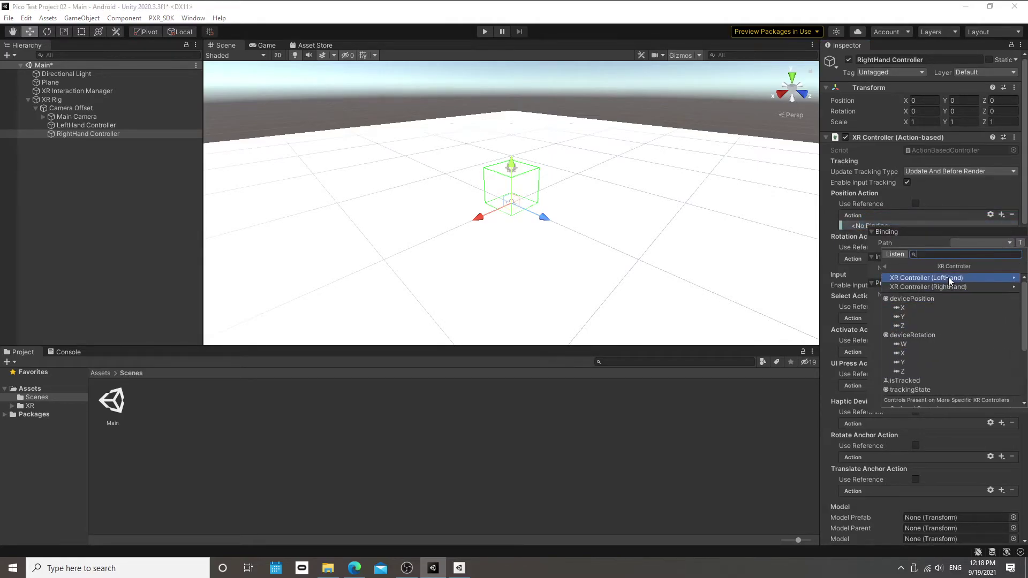
{"action": "left_click", "coordinate": [943, 290]}
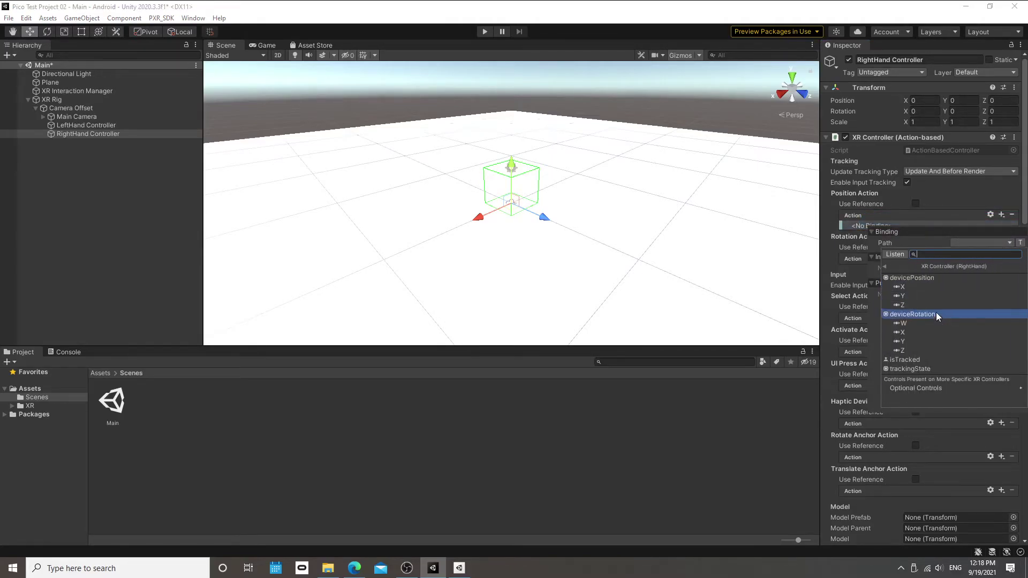
{"action": "left_click", "coordinate": [946, 280]}
{"action": "left_click", "coordinate": [852, 278]}
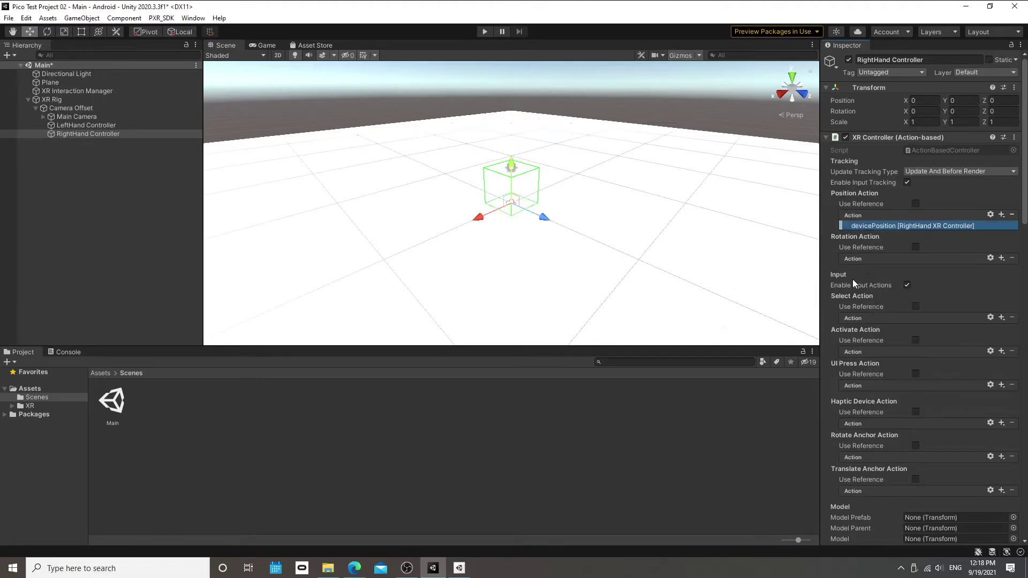
- Add a binding to the RightHand Controller's Rotation Action and set its path to deviceRotation of XR Controller (RightHand)
{"action": "left_click", "coordinate": [1001, 258]}
{"action": "left_click", "coordinate": [984, 265]}
{"action": "left_click", "coordinate": [969, 270]}
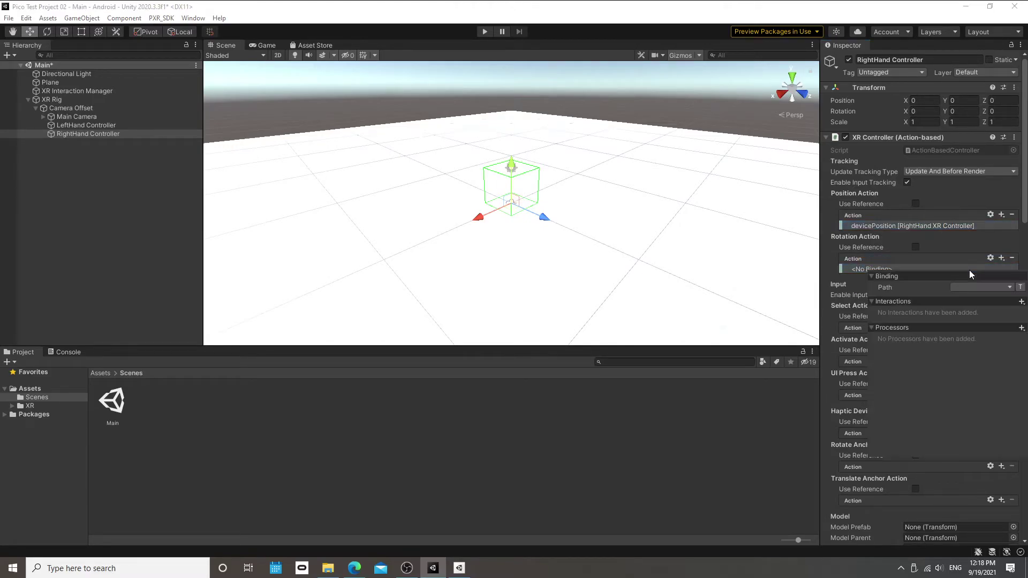
{"action": "left_click", "coordinate": [965, 287]}
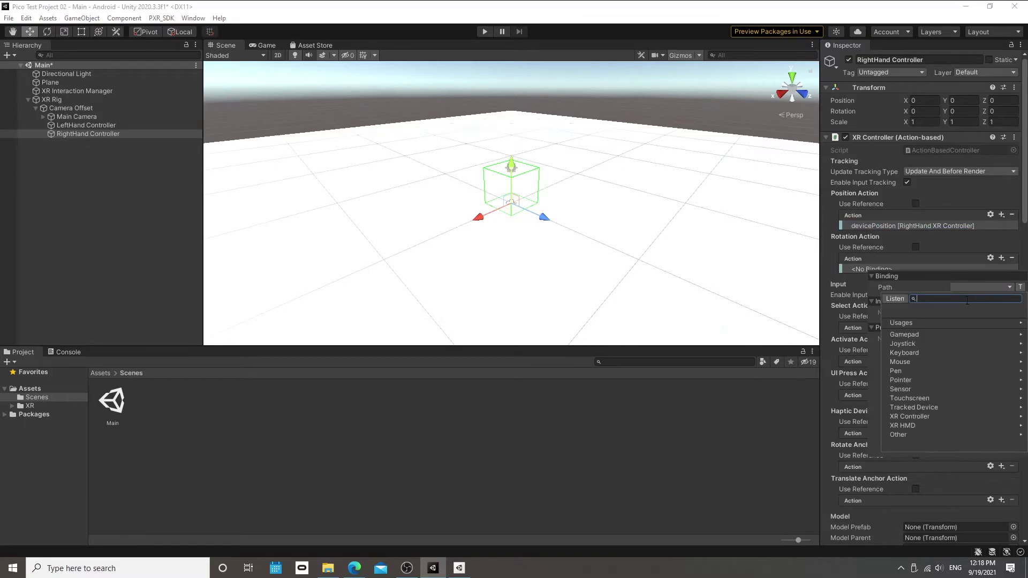
{"action": "left_click", "coordinate": [932, 417]}
{"action": "left_click", "coordinate": [929, 328]}
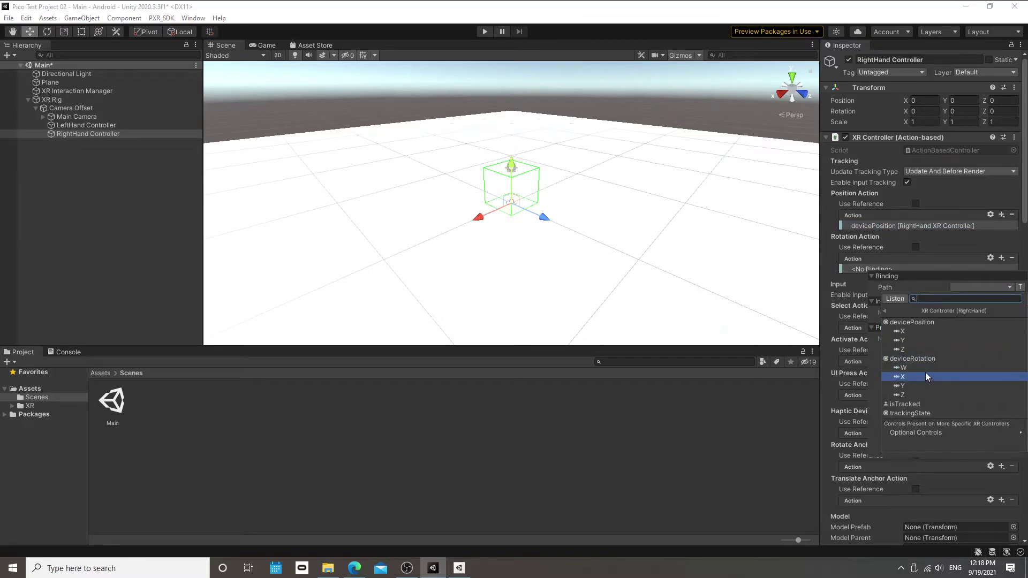
{"action": "left_click", "coordinate": [935, 359]}
{"action": "left_click", "coordinate": [94, 216]}
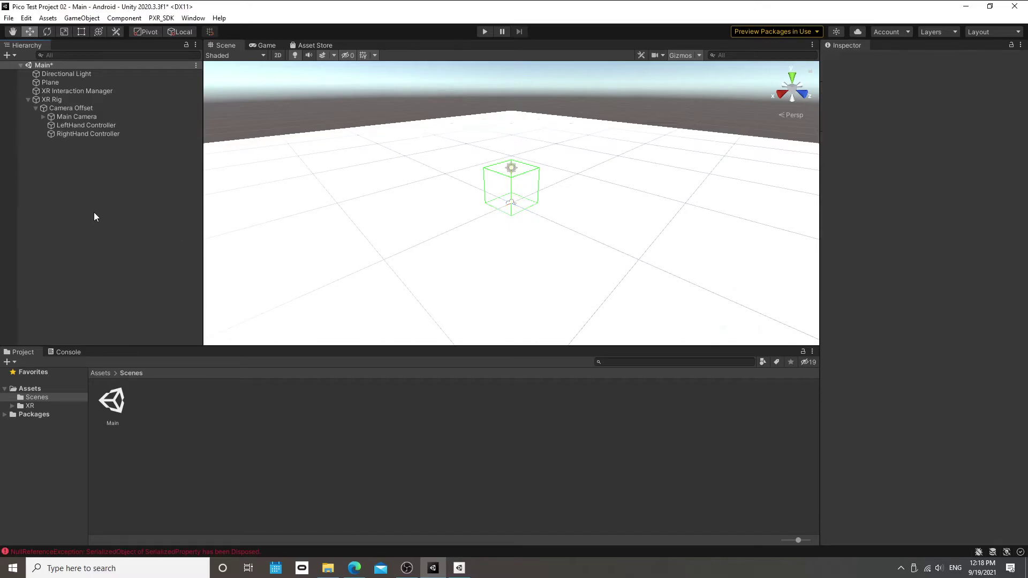
{"action": "left_click", "coordinate": [102, 134]}
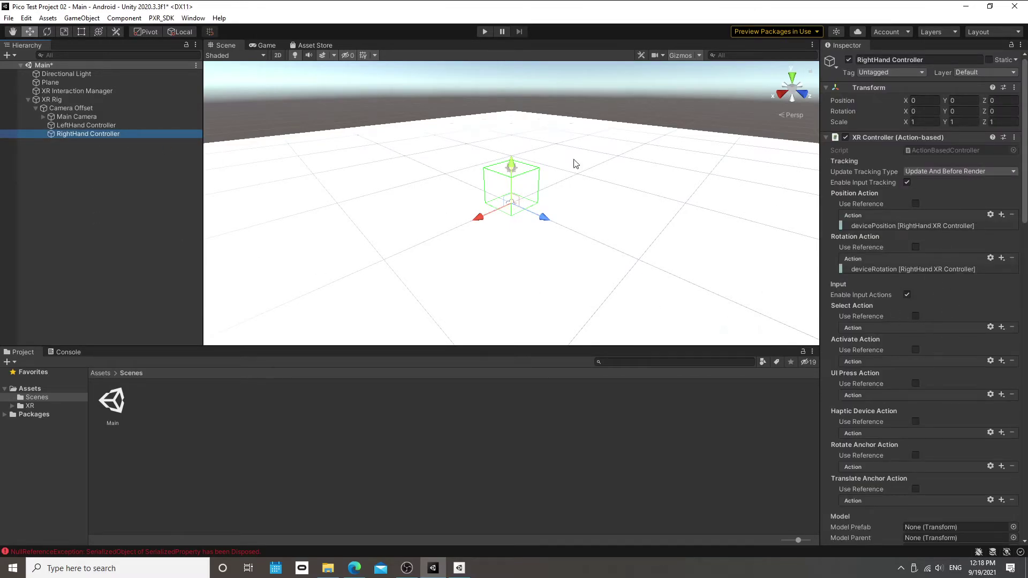
- Create a 3D cube as a child of the LeftHand Controller and set its scale to 0.1 on X, Y and Z
{"action": "right_click", "coordinate": [104, 128]}
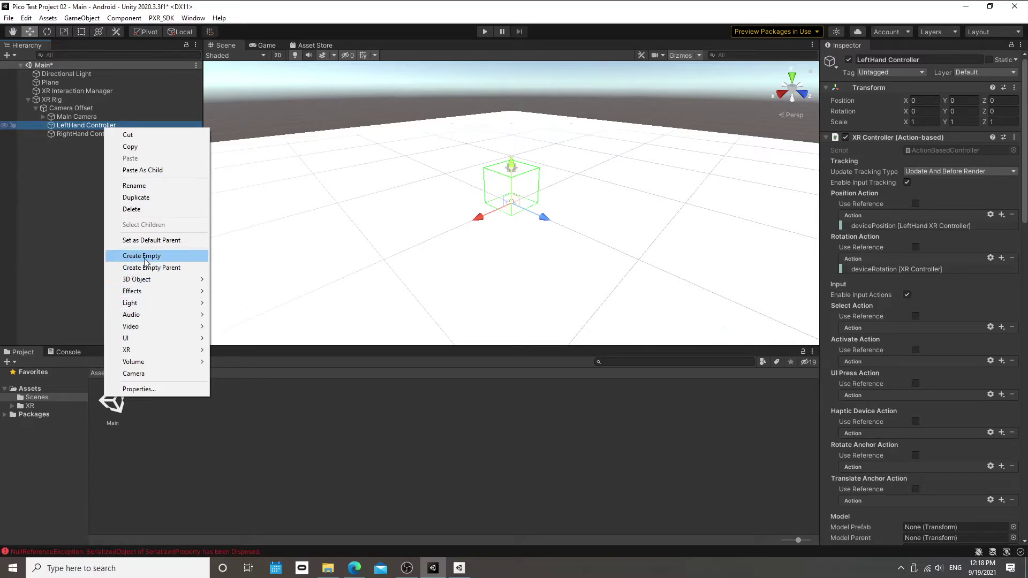
{"action": "mouse_move", "coordinate": [156, 279]}
{"action": "left_click", "coordinate": [259, 280]}
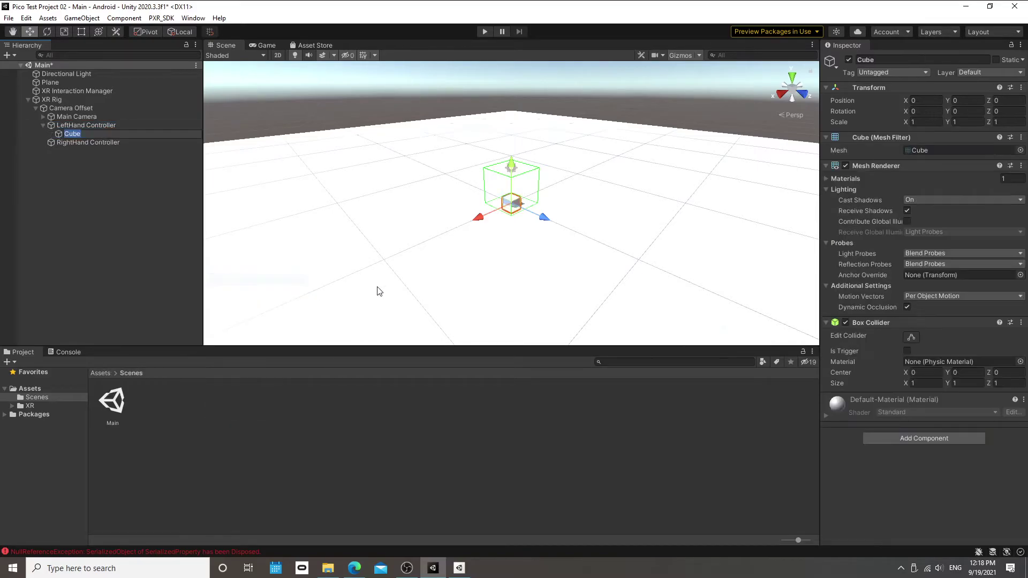
{"action": "left_click", "coordinate": [936, 126]}
{"action": "type", "text": "0.1"}
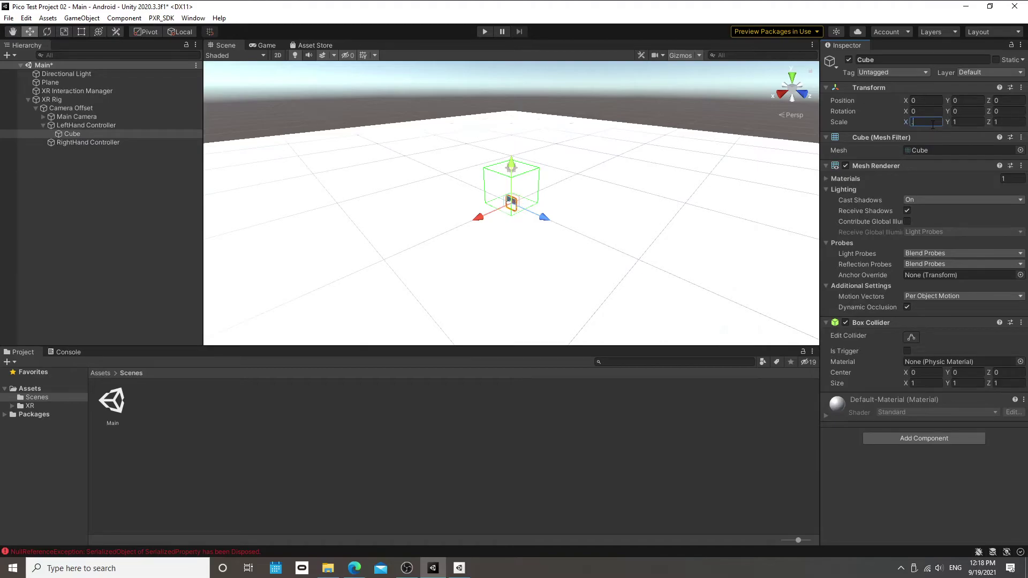
{"action": "key", "text": "Tab"}
{"action": "type", "text": "0.1"}
{"action": "key", "text": "Tab"}
{"action": "type", "text": "0.1"}
{"action": "key", "text": "shift+Tab"}
- Duplicate the LeftHand Controller's cube and parent the copy to the RightHand Controller
{"action": "left_click", "coordinate": [84, 134]}
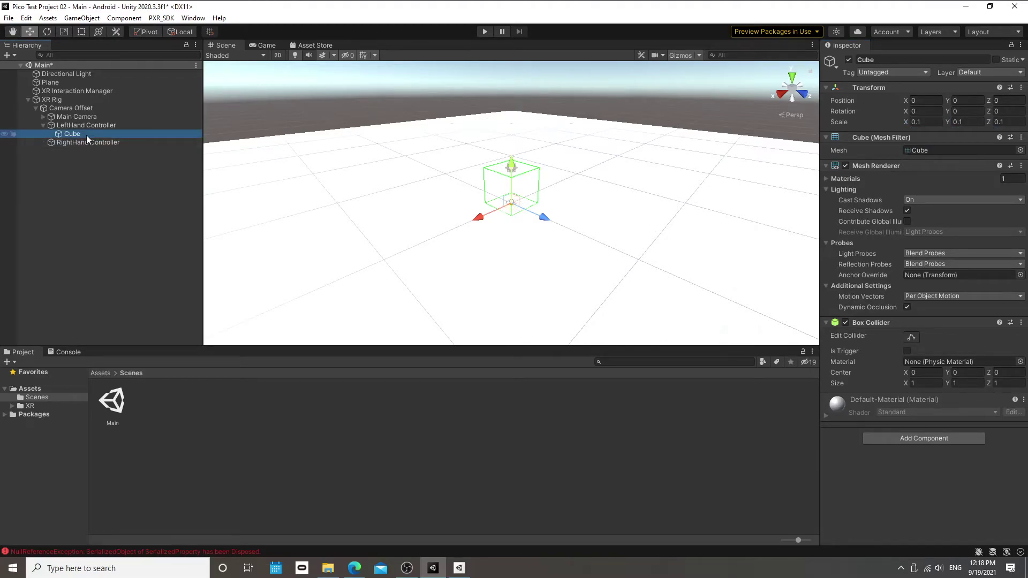
{"action": "key", "text": "ctrl+d"}
{"action": "left_click_drag", "start_coordinate": [91, 143], "coordinate": [92, 151]}
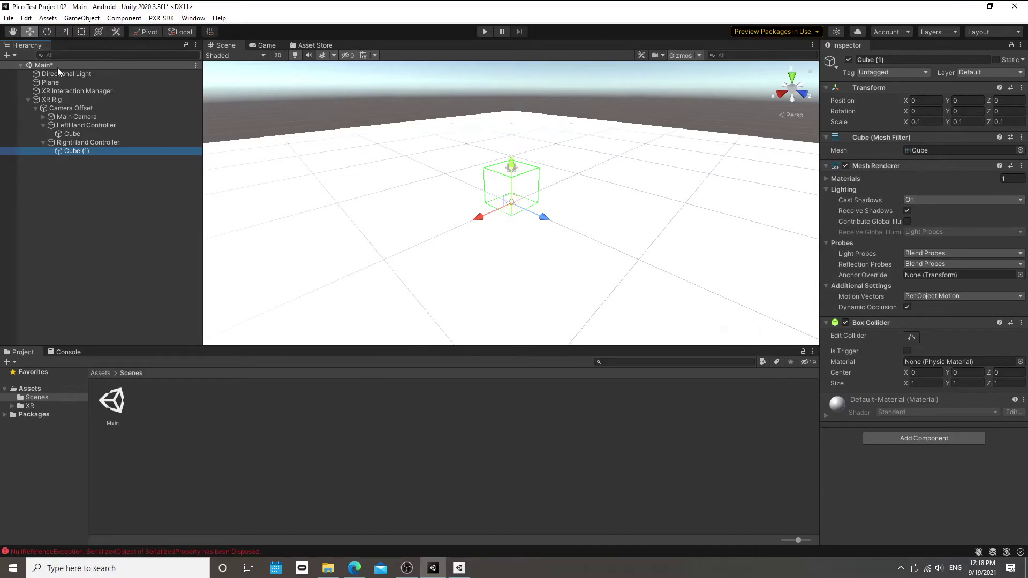
{"action": "left_click", "coordinate": [95, 237]}
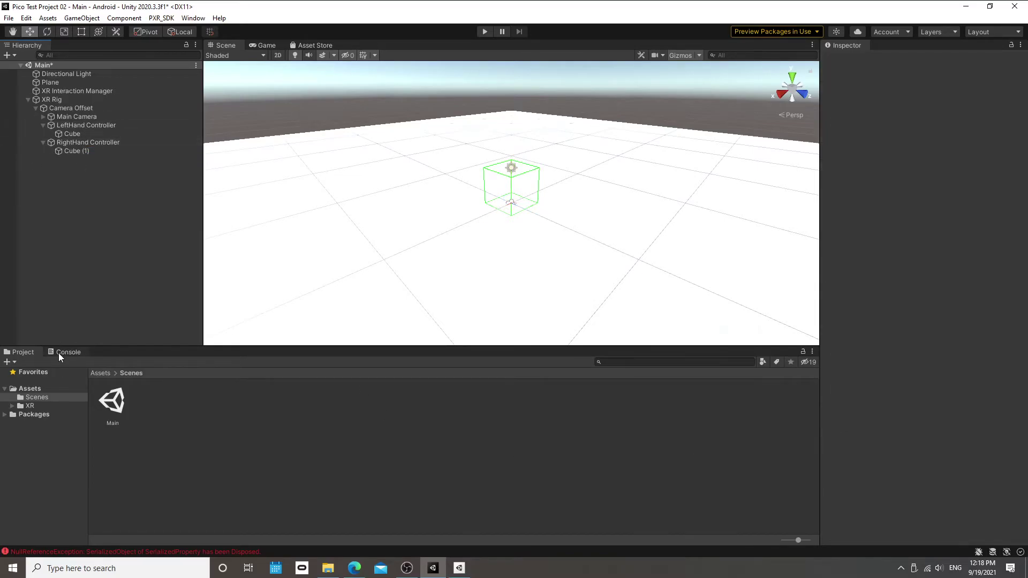
- Clear the console entries and save the Main scene
{"action": "left_click", "coordinate": [59, 352]}
{"action": "left_click", "coordinate": [10, 363]}
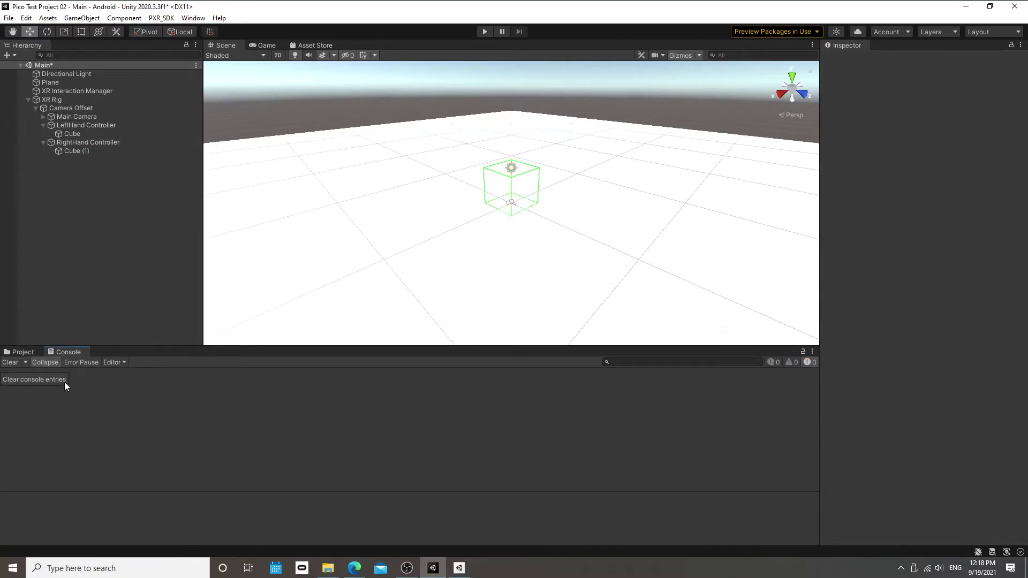
{"action": "left_click", "coordinate": [21, 353]}
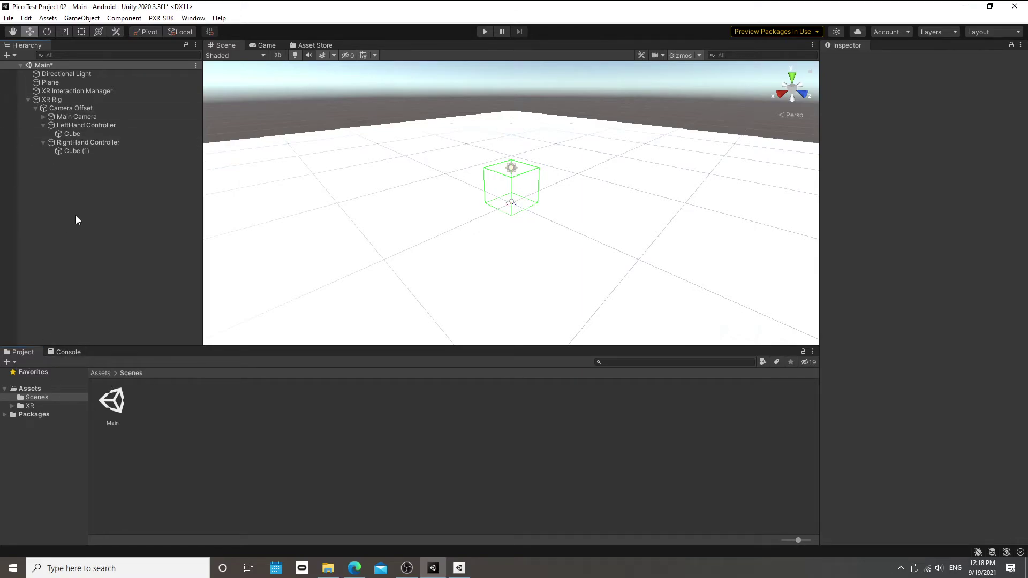
{"action": "key", "text": "ctrl+s"}
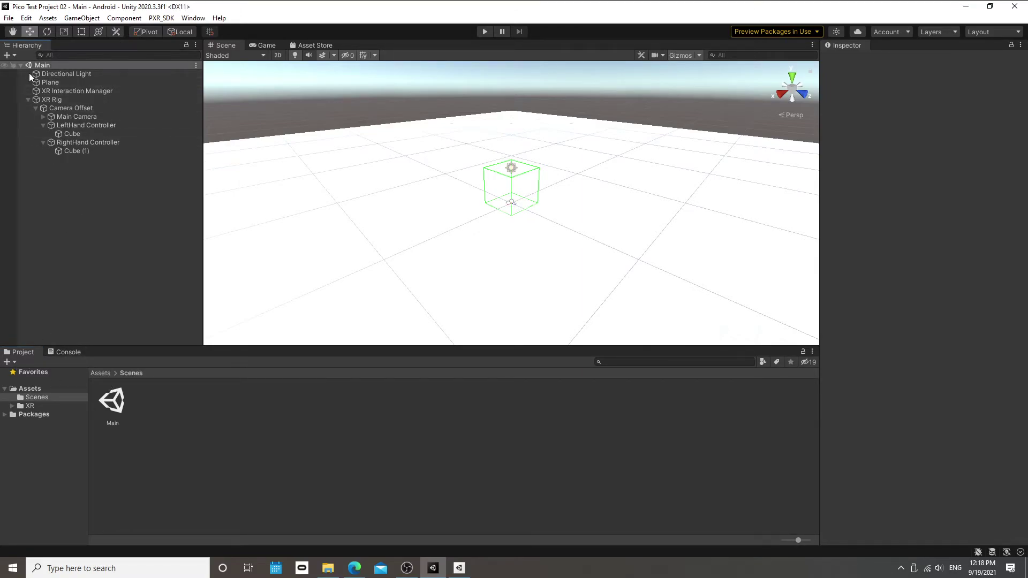
- In the build settings, remove the deleted scene entry from the scenes list and add the open Main scene
{"action": "left_click", "coordinate": [8, 18]}
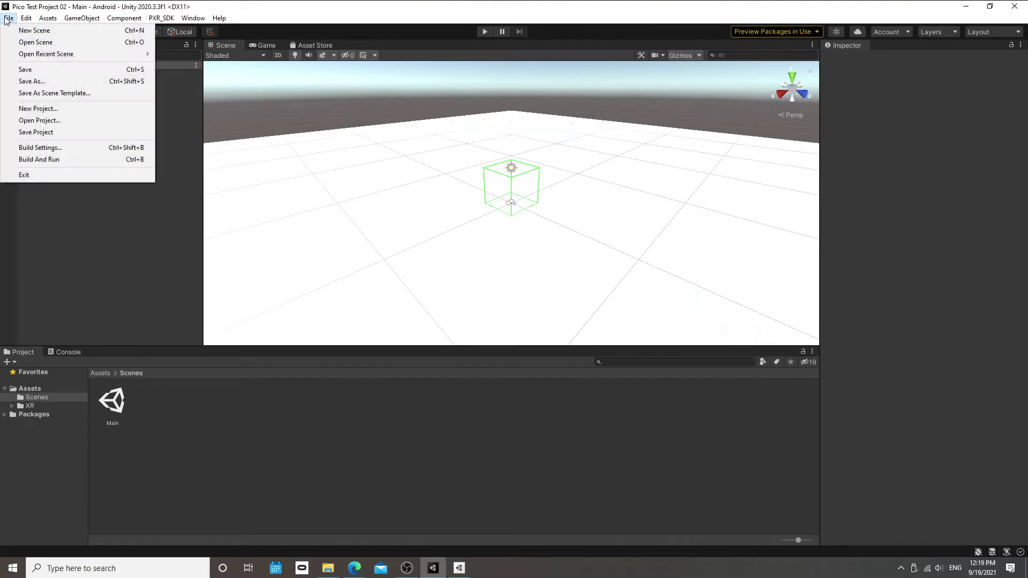
{"action": "left_click", "coordinate": [78, 150]}
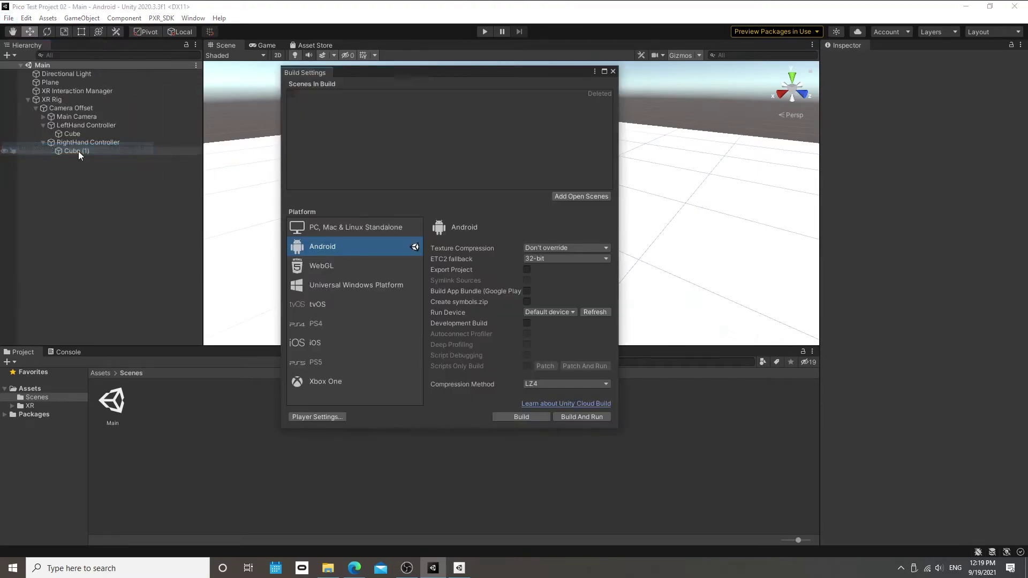
{"action": "left_click", "coordinate": [381, 95]}
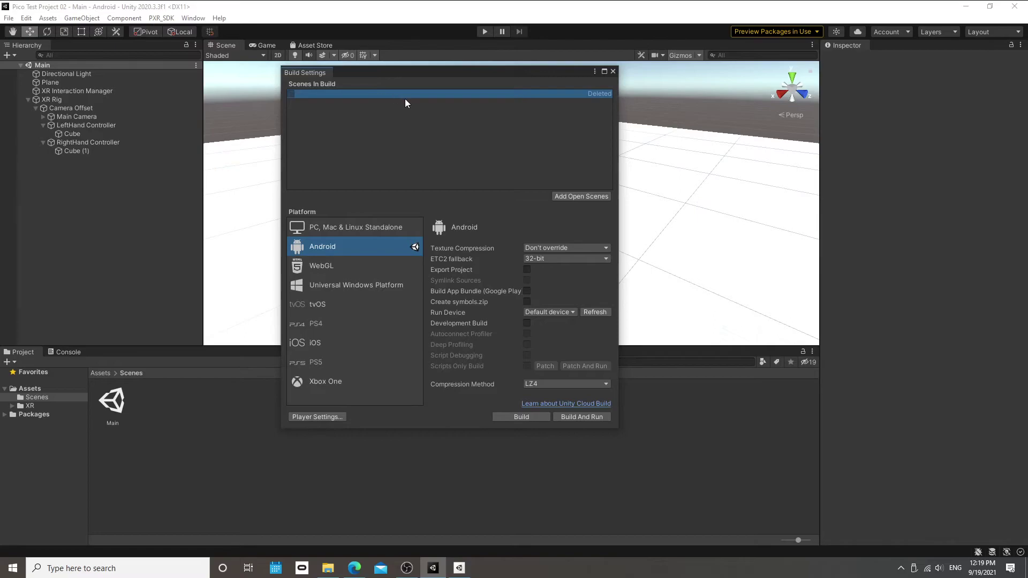
{"action": "key", "text": "Delete"}
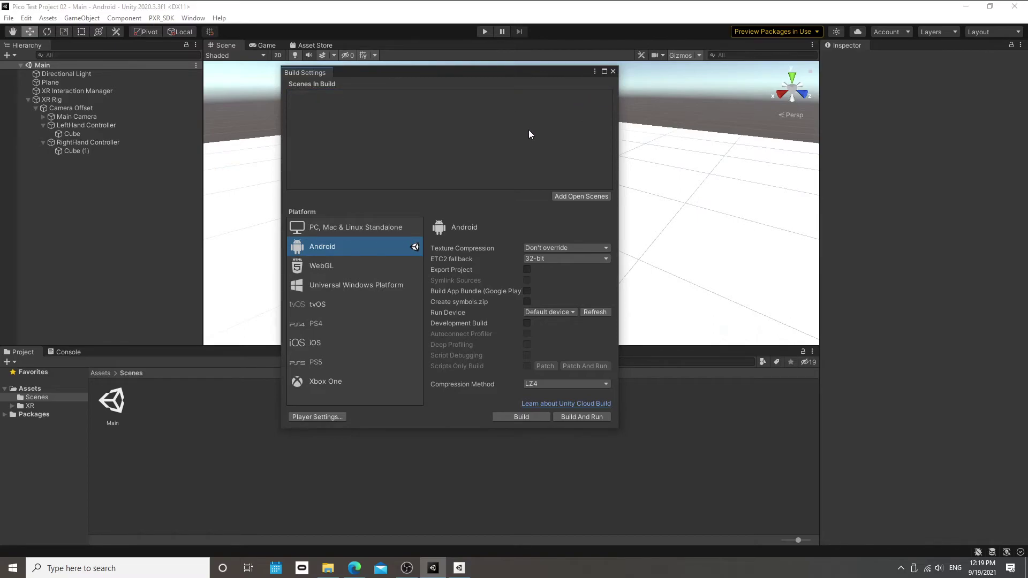
{"action": "left_click", "coordinate": [553, 197]}
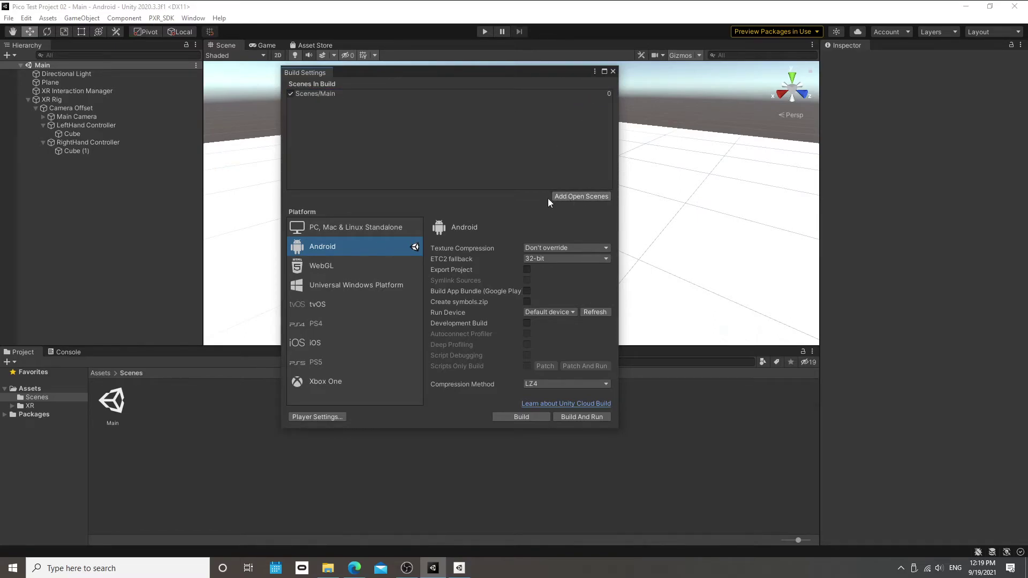
{"action": "left_click", "coordinate": [341, 95]}
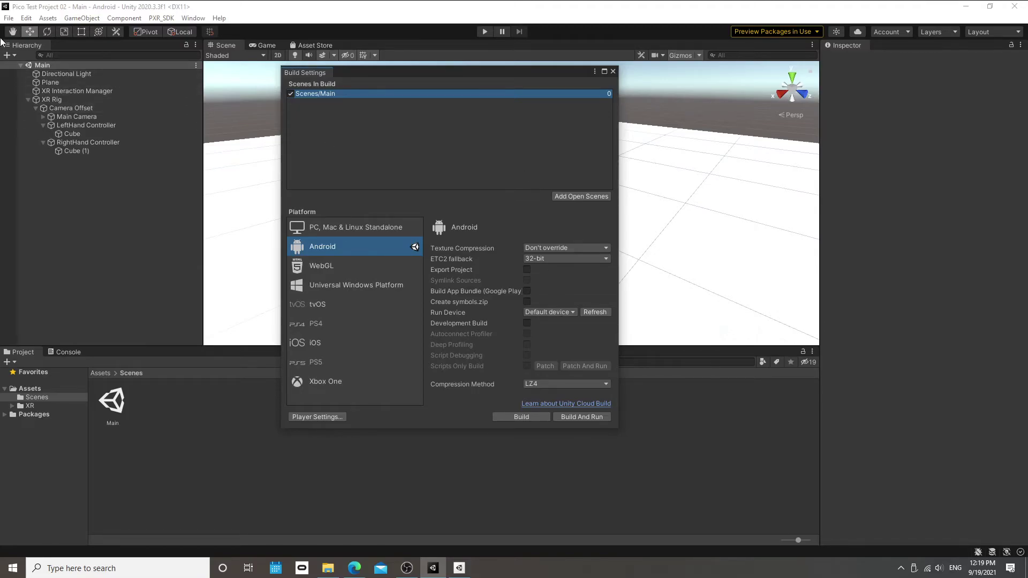
- Open the External Tools preferences and enable Android SDK Tools Installed with Unity in the Android section
{"action": "left_click", "coordinate": [8, 18]}
{"action": "mouse_move", "coordinate": [21, 22]}
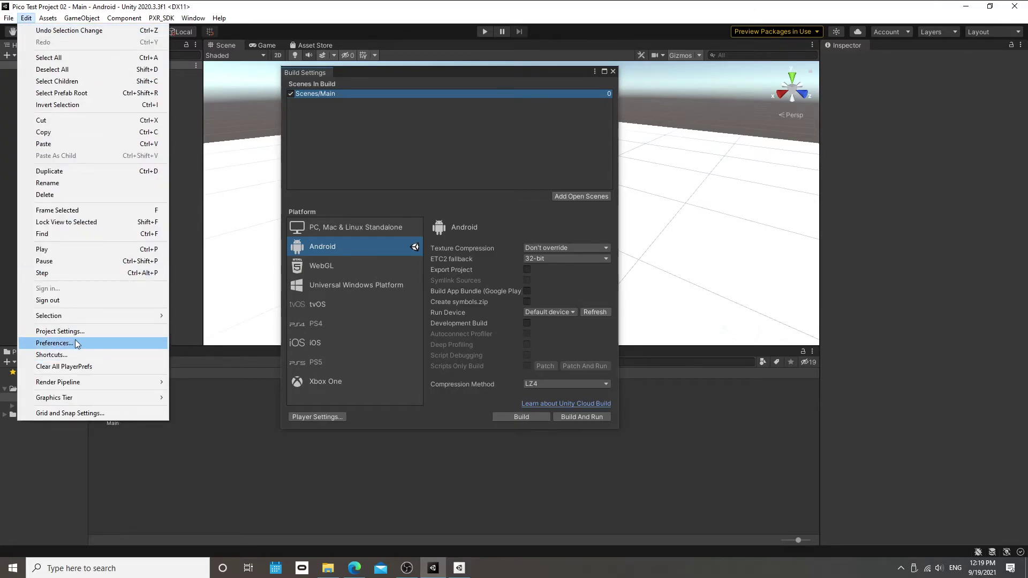
{"action": "left_click", "coordinate": [75, 341]}
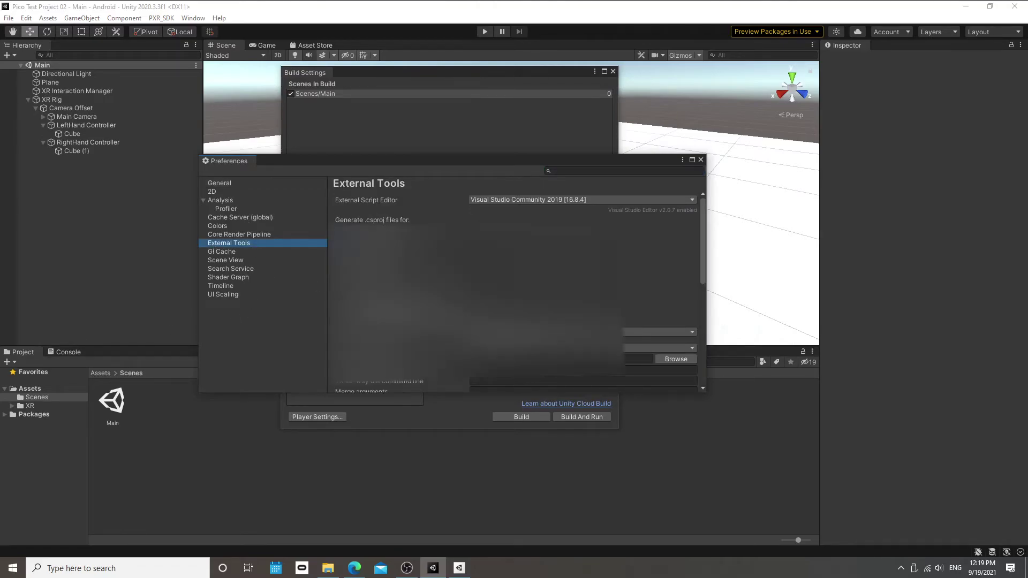
{"action": "scroll", "coordinate": [587, 241], "scroll_direction": "down", "scroll_amount": 10}
{"action": "scroll", "coordinate": [588, 241], "scroll_direction": "up", "scroll_amount": 10}
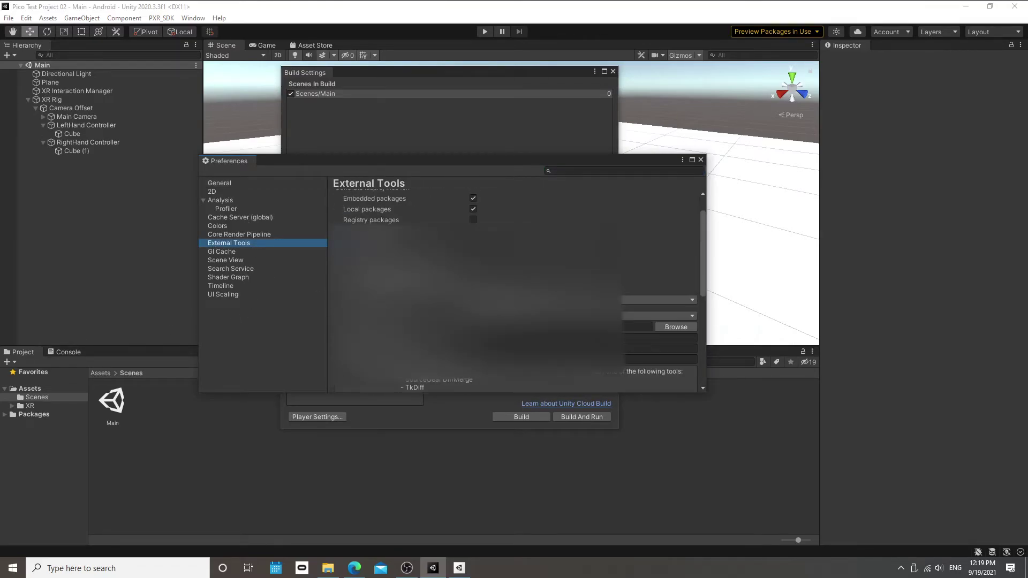
{"action": "left_click", "coordinate": [558, 199]}
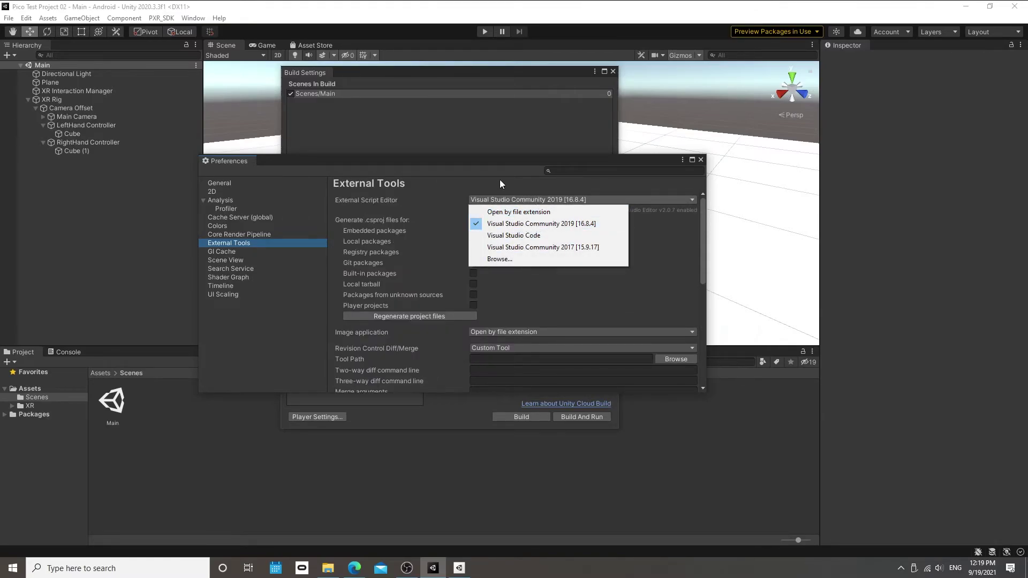
{"action": "left_click", "coordinate": [435, 202]}
{"action": "scroll", "coordinate": [435, 201], "scroll_direction": "down", "scroll_amount": 10}
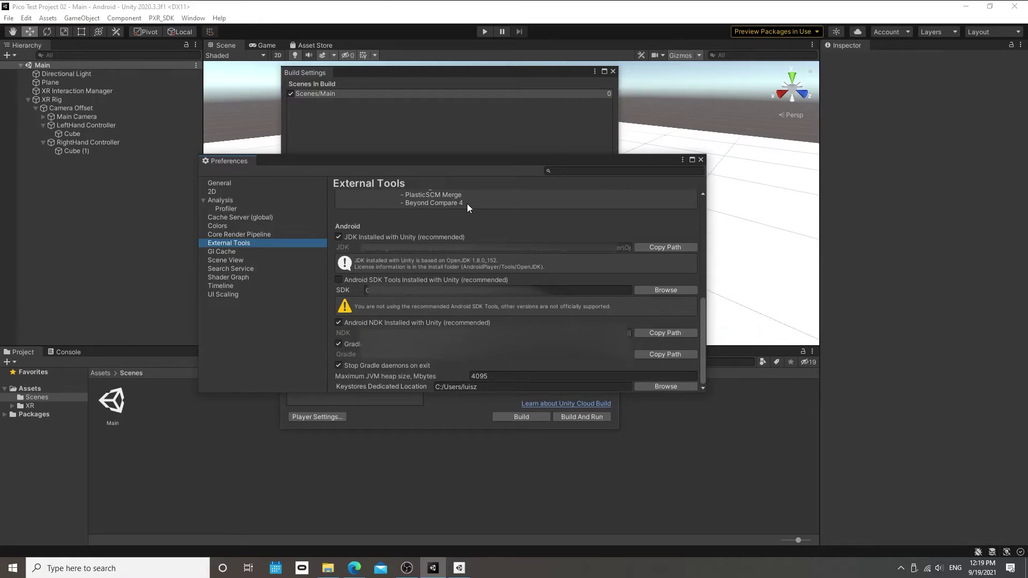
{"action": "left_click", "coordinate": [338, 281]}
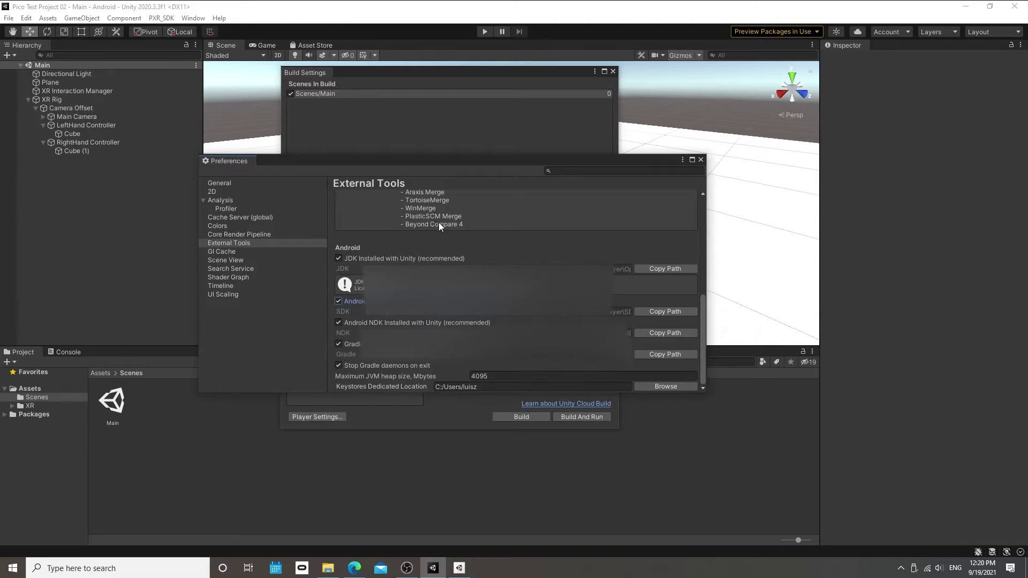
- Switch to Edge, search the web for "android studio" in a new tab and open its download options
{"action": "left_click", "coordinate": [354, 567]}
{"action": "key", "text": "ctrl+t"}
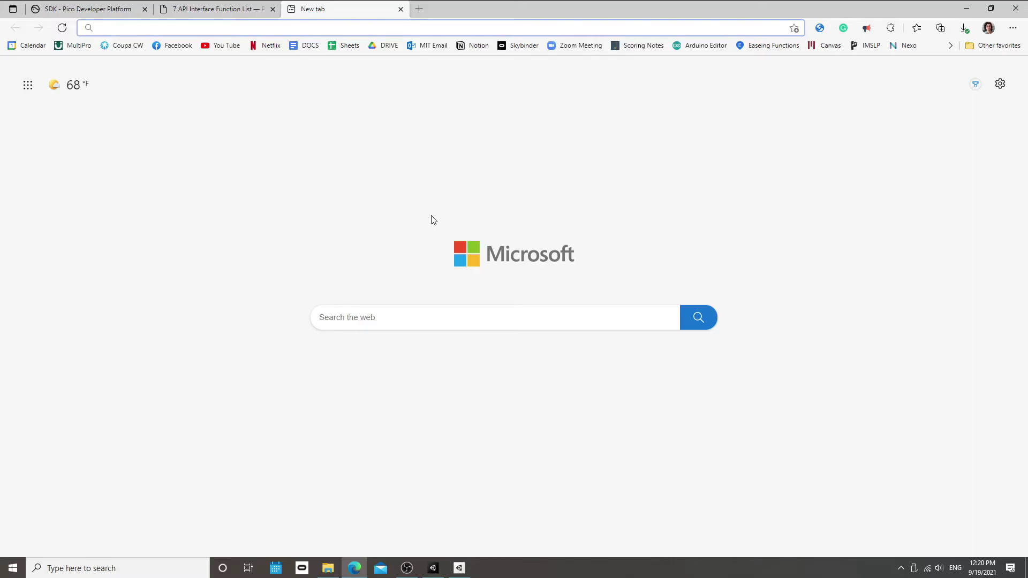
{"action": "type", "text": "android"}
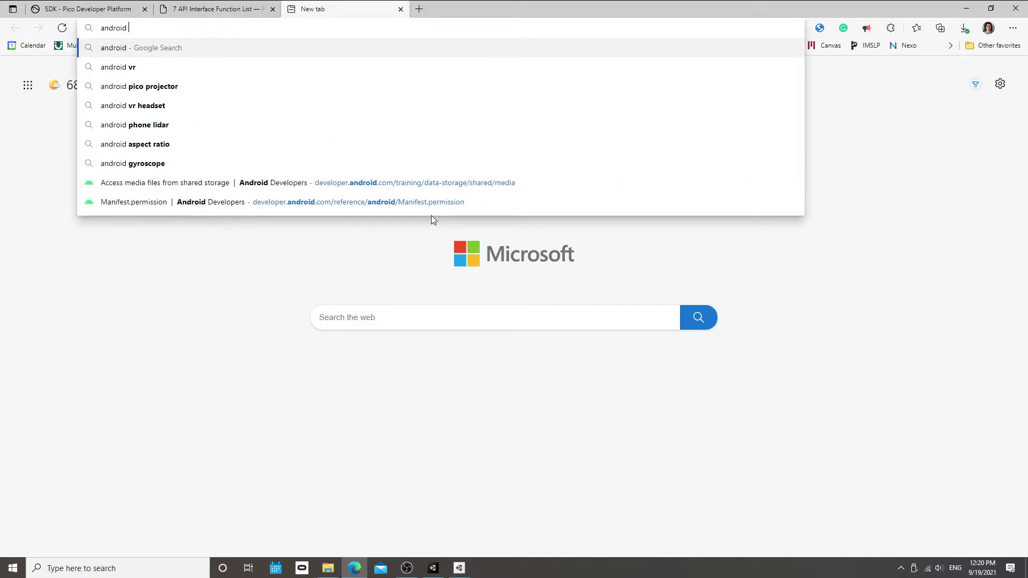
{"action": "key", "text": "super"}
{"action": "type", "text": "andro"}
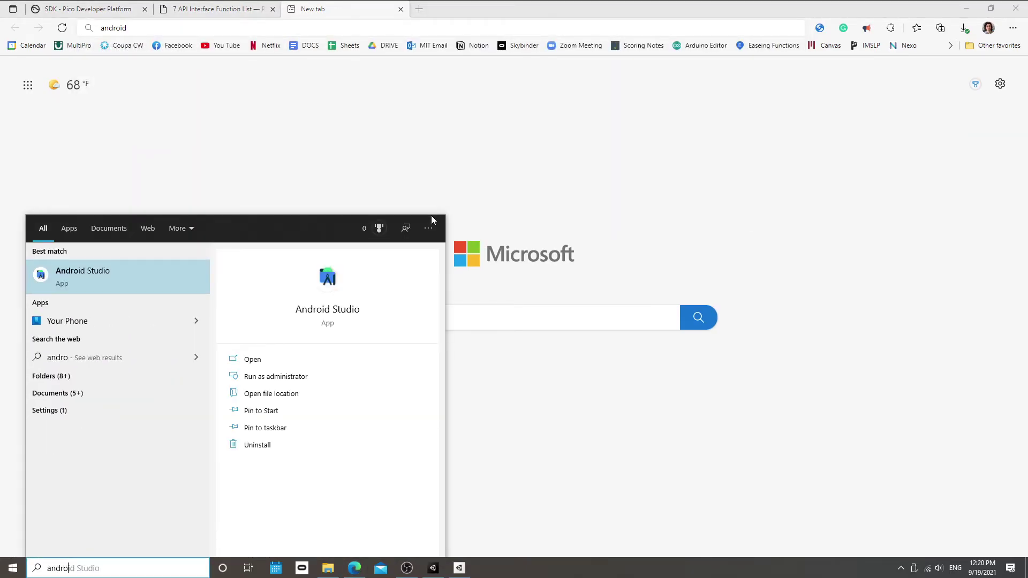
{"action": "key", "text": "Return"}
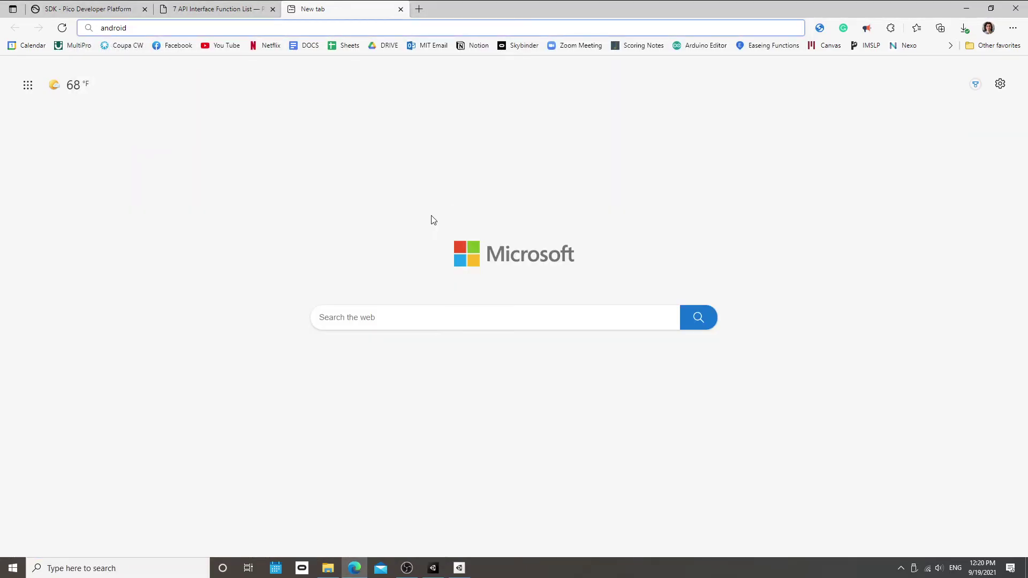
{"action": "type", "text": "studio"}
{"action": "key", "text": "Return"}
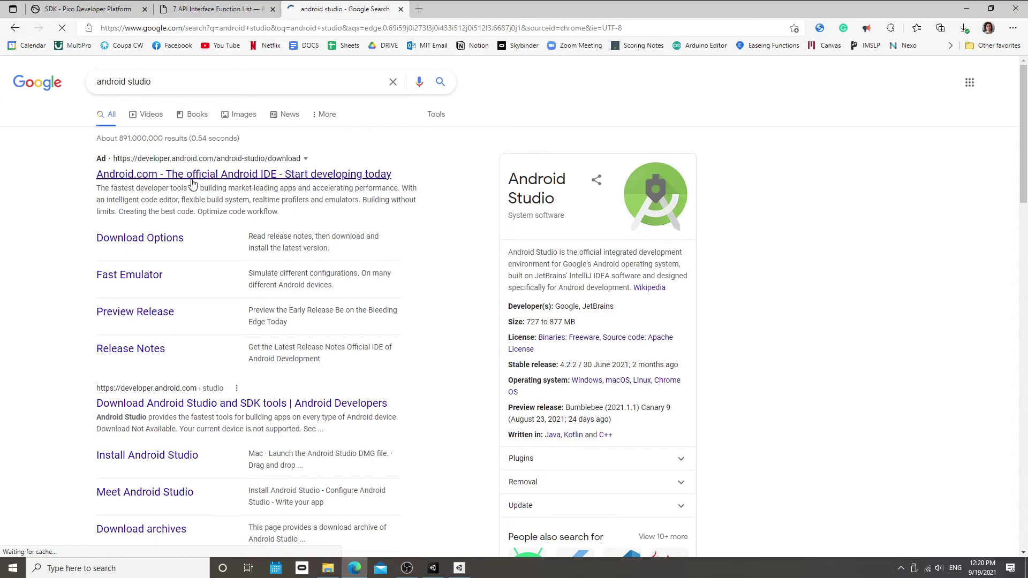
{"action": "left_click", "coordinate": [161, 246]}
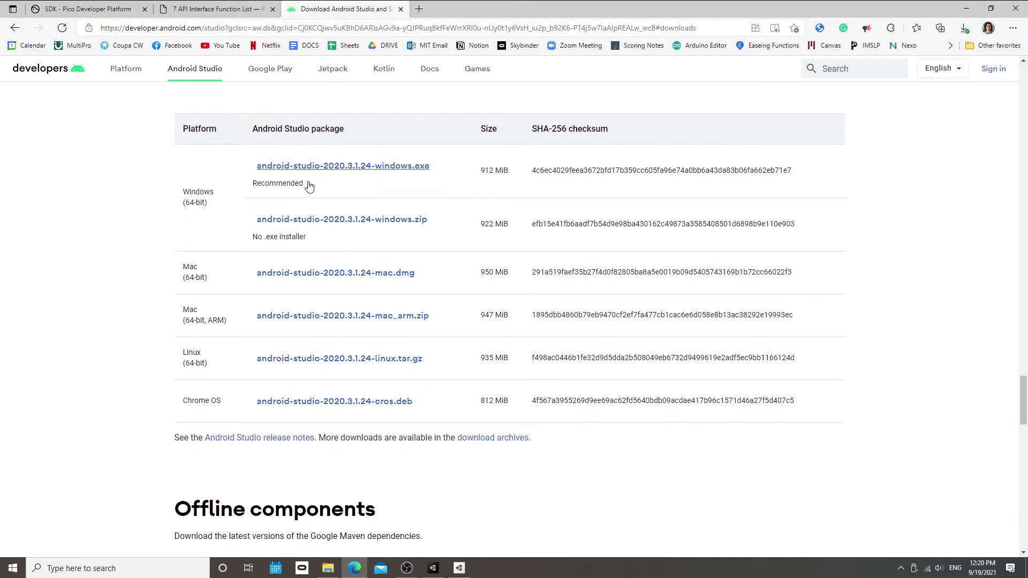
- Launch Android Studio and open its Android SDK settings
{"action": "key", "text": "super"}
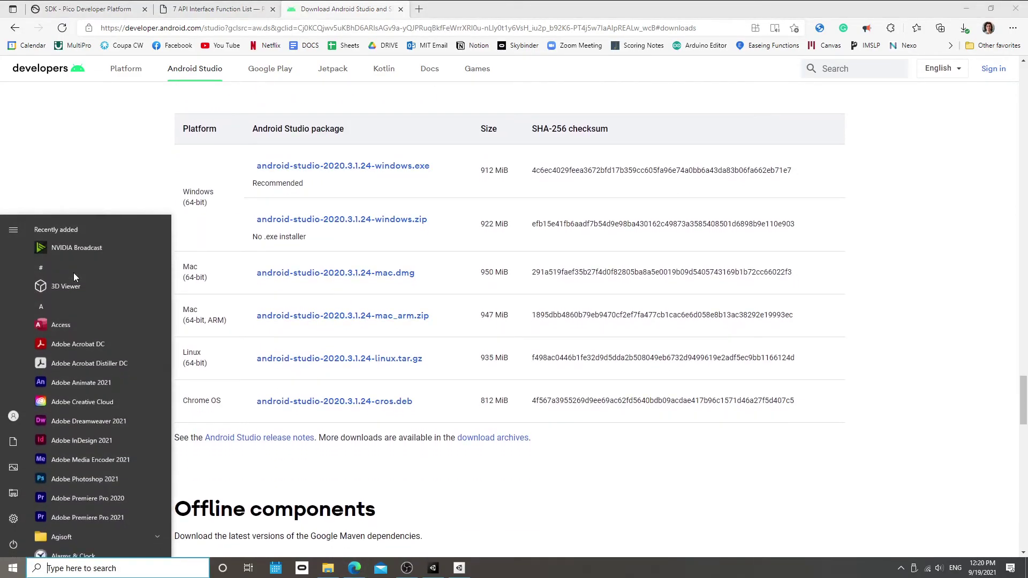
{"action": "type", "text": "a"}
{"action": "key", "text": "Return"}
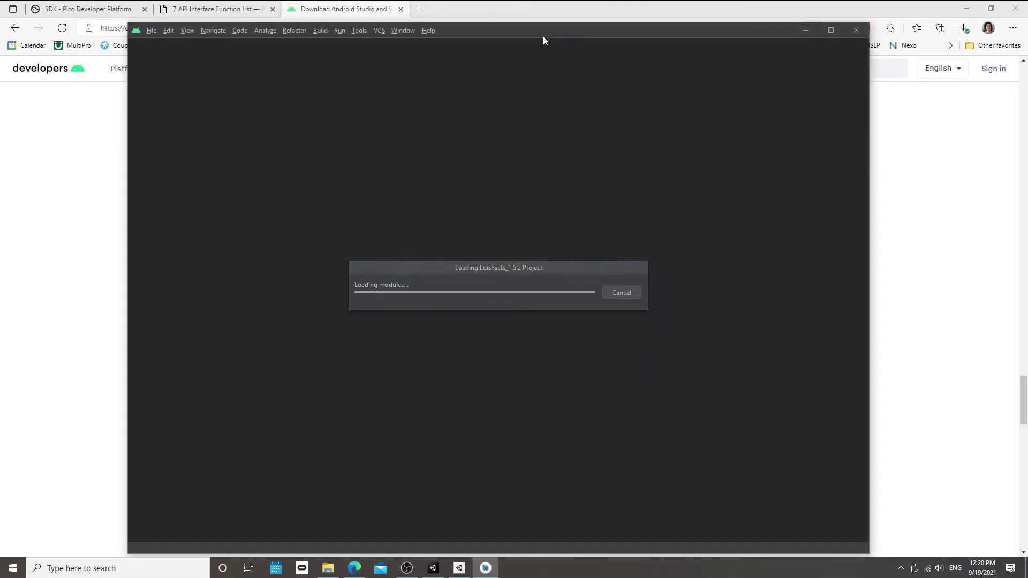
{"action": "left_click", "coordinate": [159, 31]}
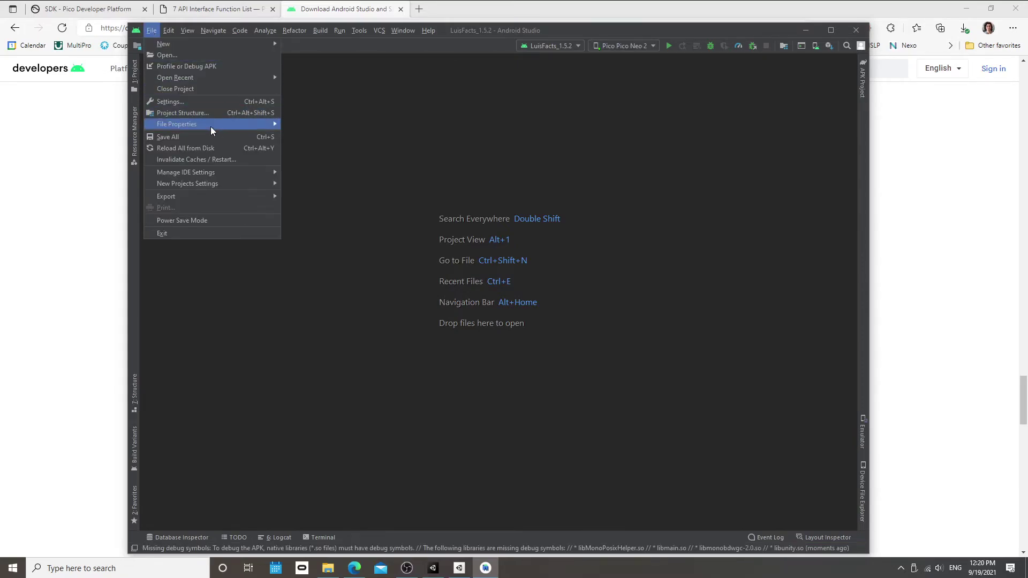
{"action": "left_click", "coordinate": [195, 102]}
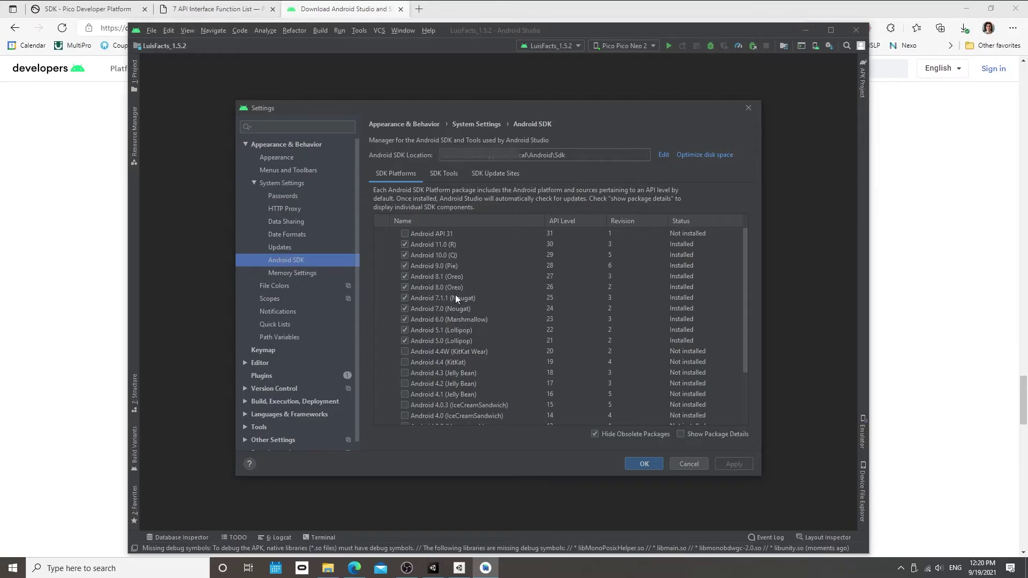
- Examine the SDK platforms from Android 5.0 (Lollipop) to Android 11.0 (R) and the NDK (Side by side) entry among the SDK tools
{"action": "left_click", "coordinate": [429, 342]}
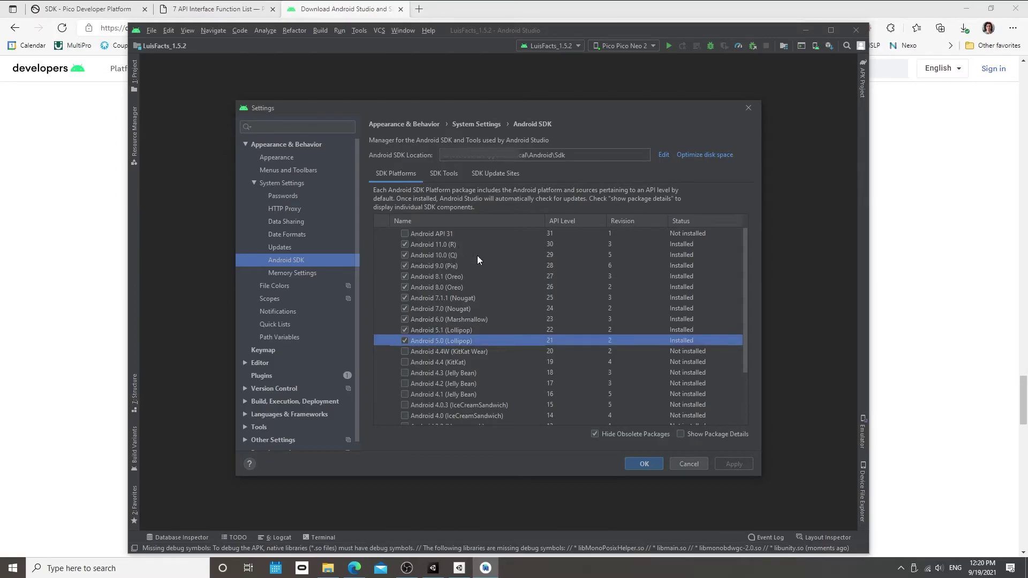
{"action": "left_click", "coordinate": [436, 256]}
{"action": "left_click", "coordinate": [436, 243]}
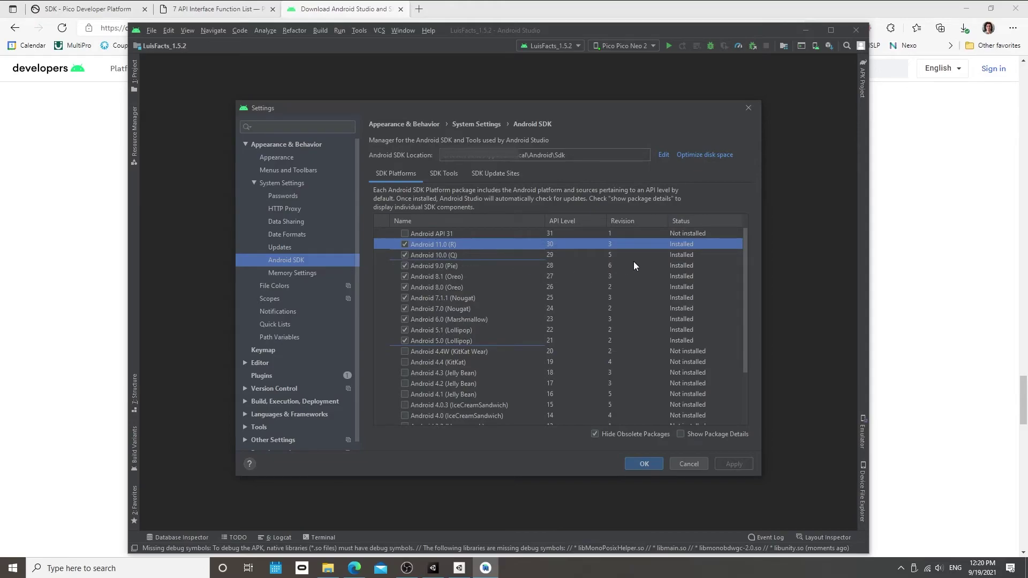
{"action": "left_click", "coordinate": [429, 255]}
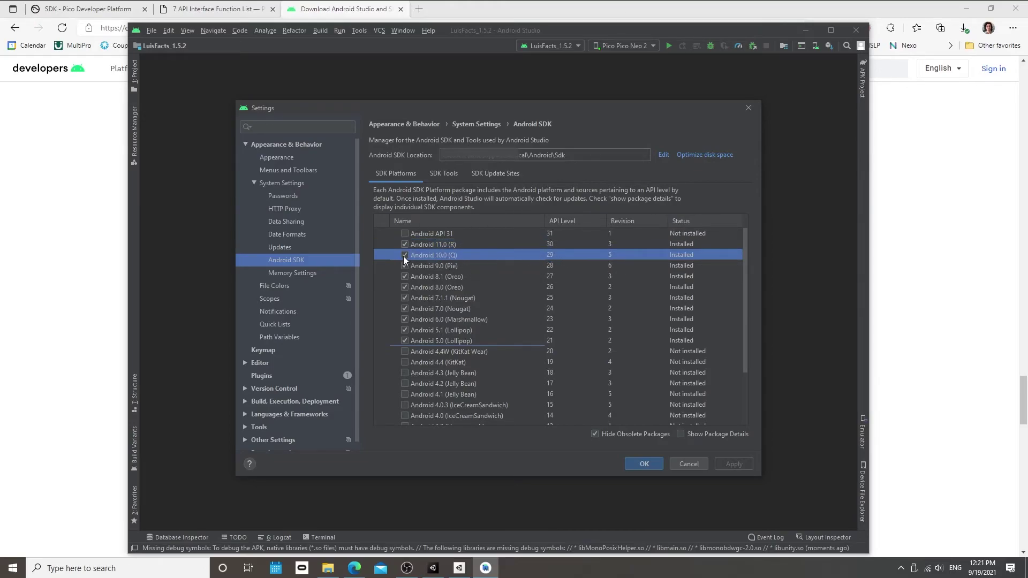
{"action": "left_click", "coordinate": [446, 174]}
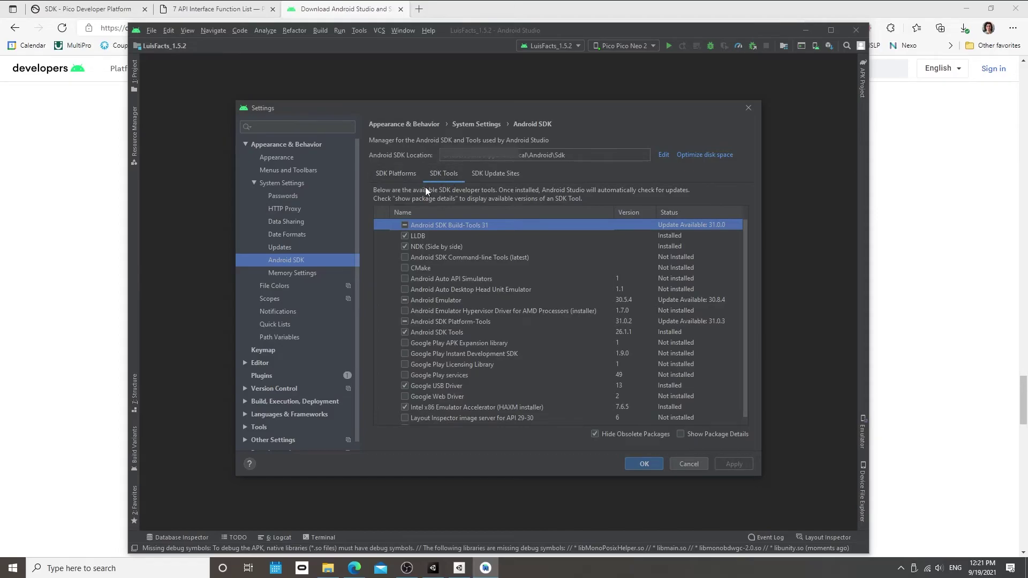
{"action": "left_click", "coordinate": [432, 248]}
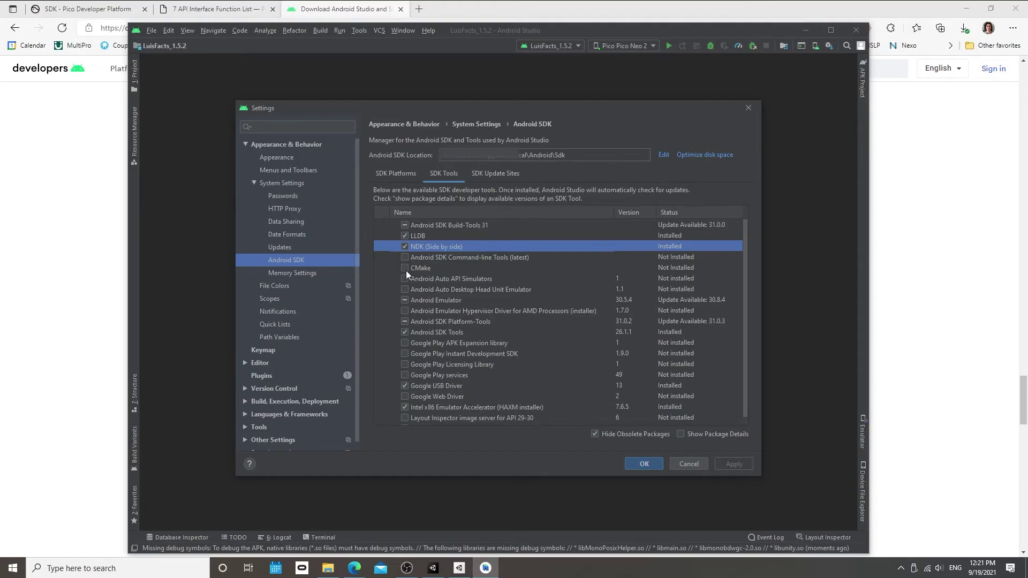
{"action": "left_click", "coordinate": [396, 174]}
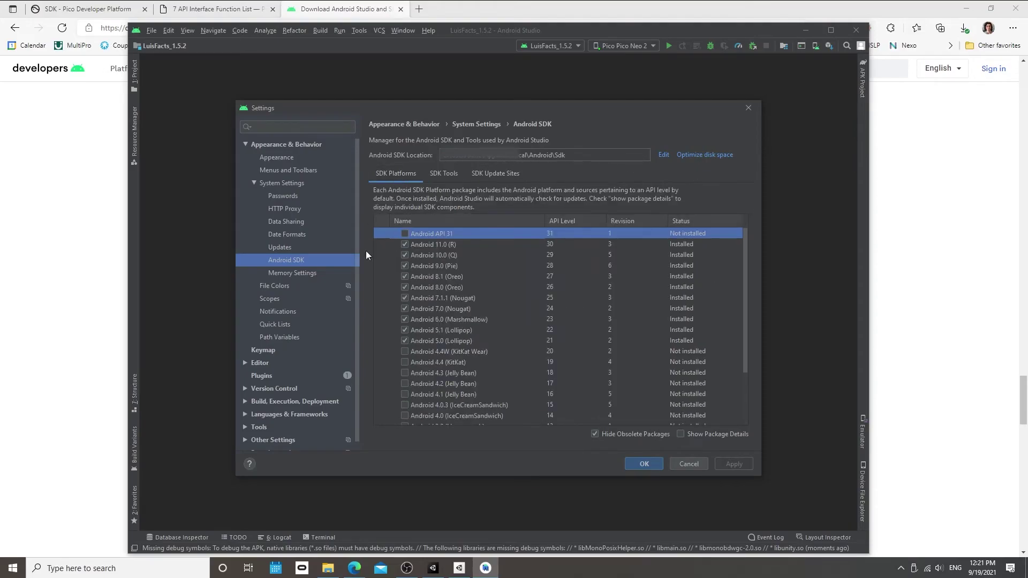
{"action": "left_click", "coordinate": [445, 244]}
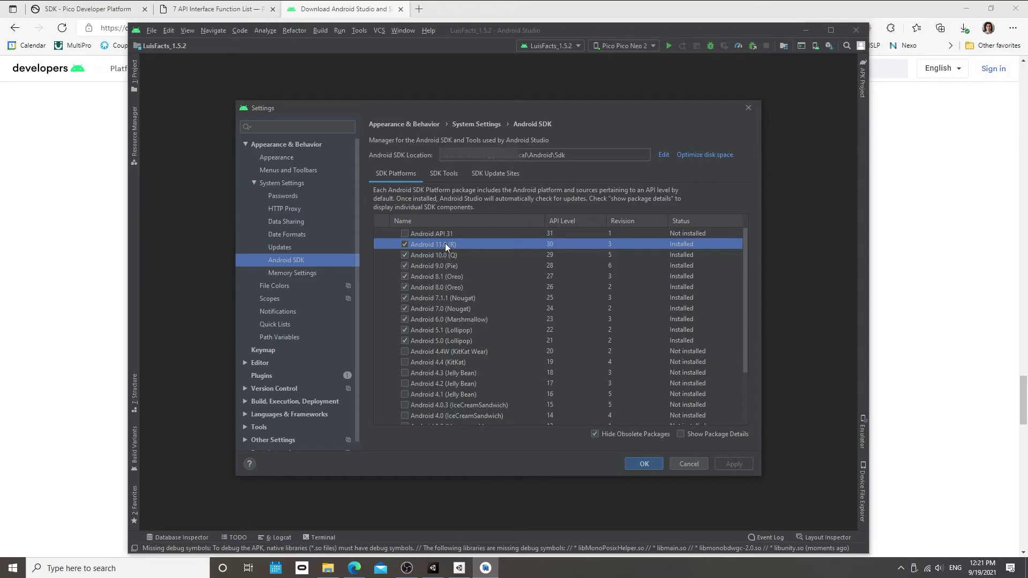
{"action": "left_click", "coordinate": [474, 342]}
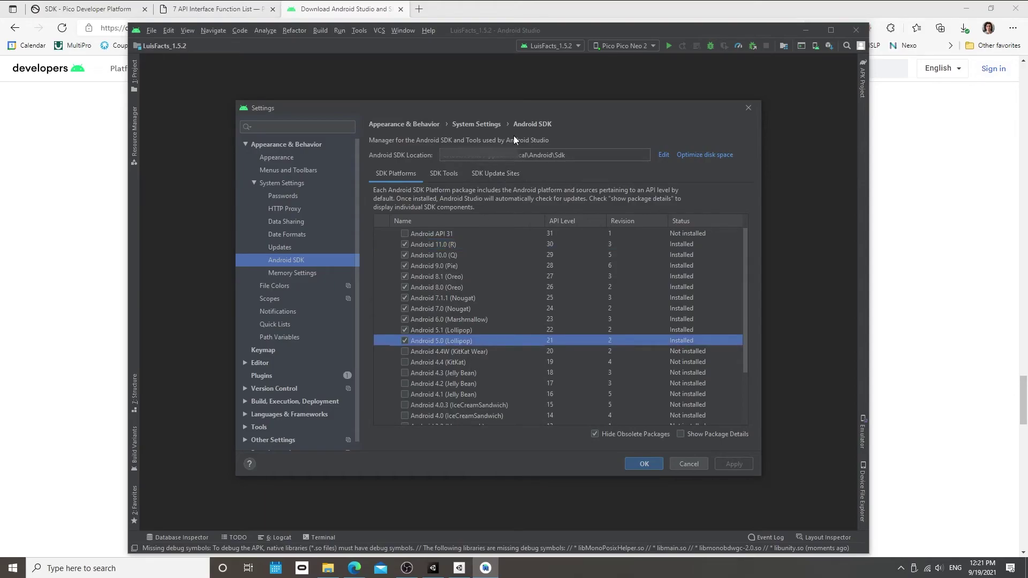
- Select the full Android SDK Location path in the Android SDK settings
{"action": "double_click", "coordinate": [603, 155]}
{"action": "triple_click", "coordinate": [603, 156]}
{"action": "left_click", "coordinate": [603, 155]}
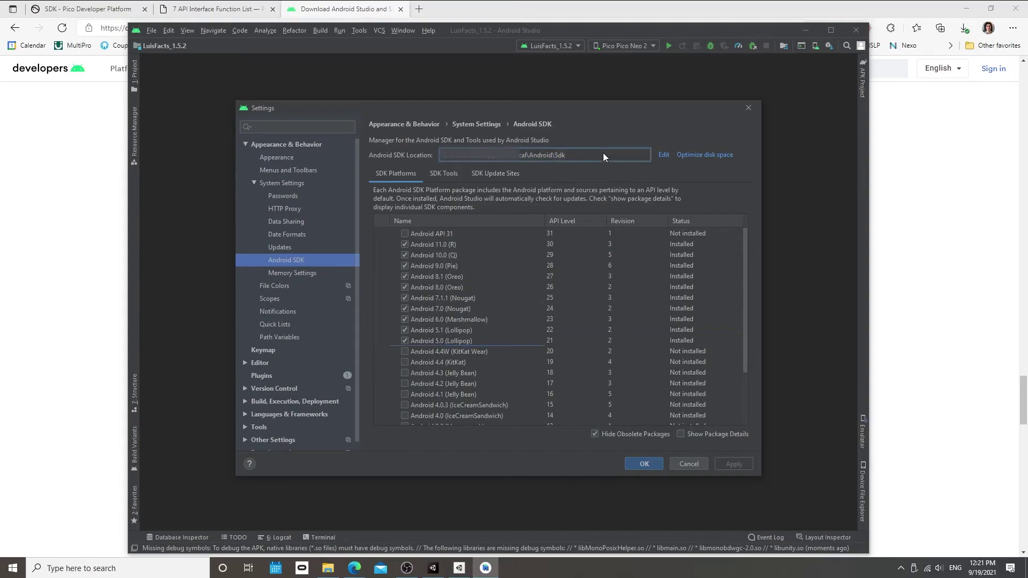
{"action": "double_click", "coordinate": [603, 155]}
{"action": "triple_click", "coordinate": [603, 156]}
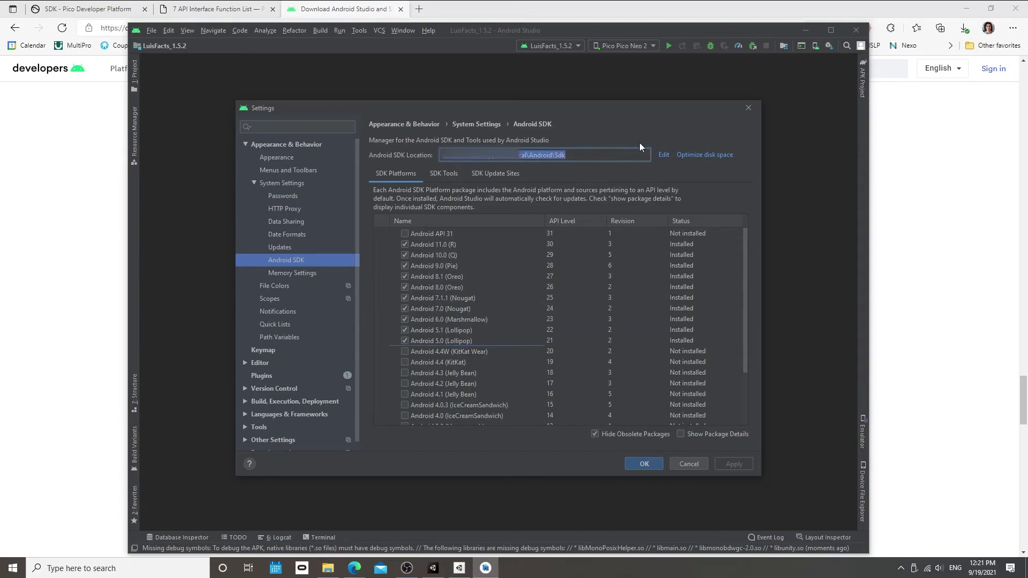
- Switch back to Unity, turn off Android SDK Tools Installed with Unity and open the SDK path for editing
{"action": "key", "text": "alt+Tab"}
{"action": "left_click", "coordinate": [500, 291]}
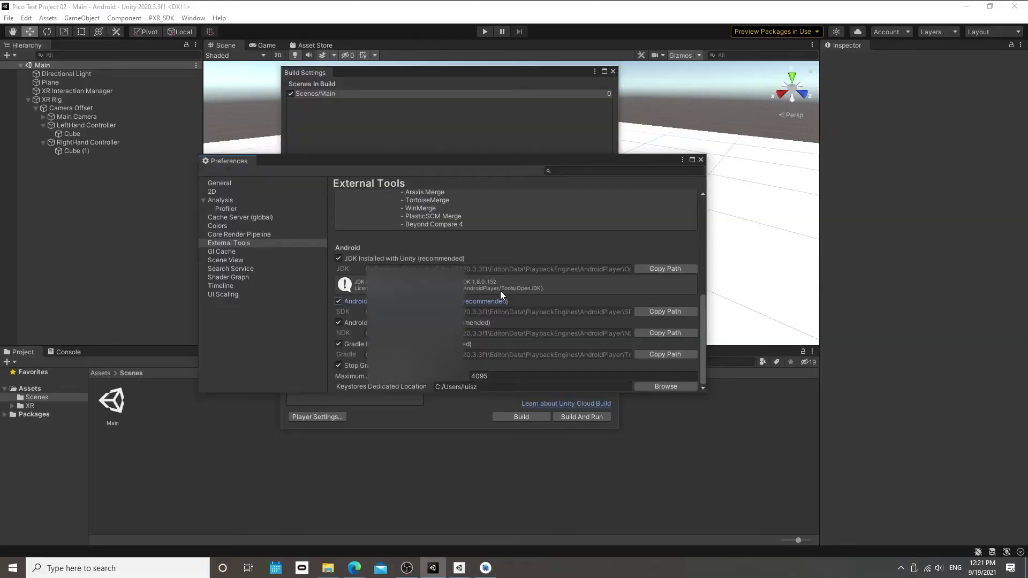
{"action": "left_click", "coordinate": [338, 301]}
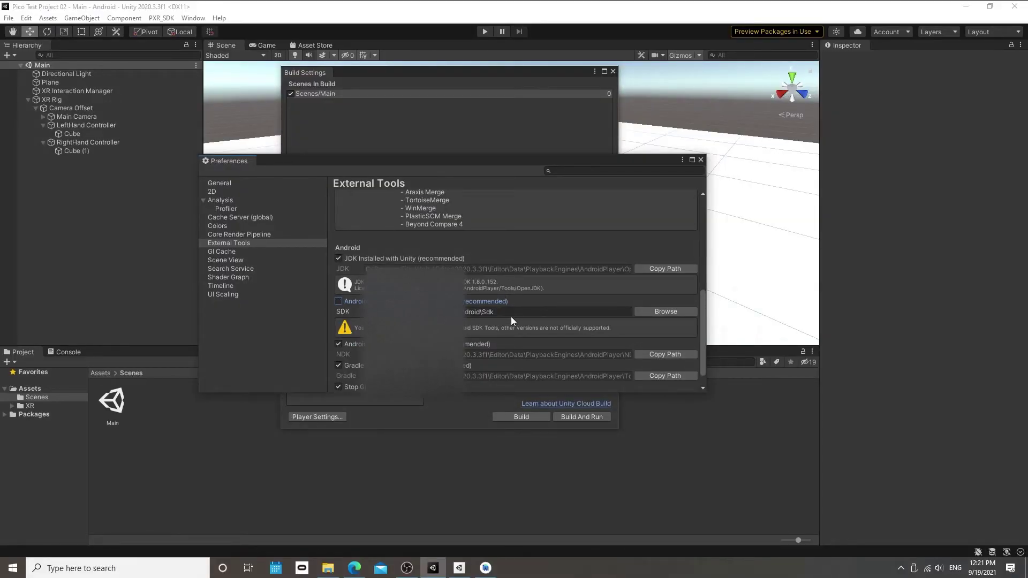
{"action": "left_click", "coordinate": [493, 312]}
{"action": "left_click", "coordinate": [493, 312]}
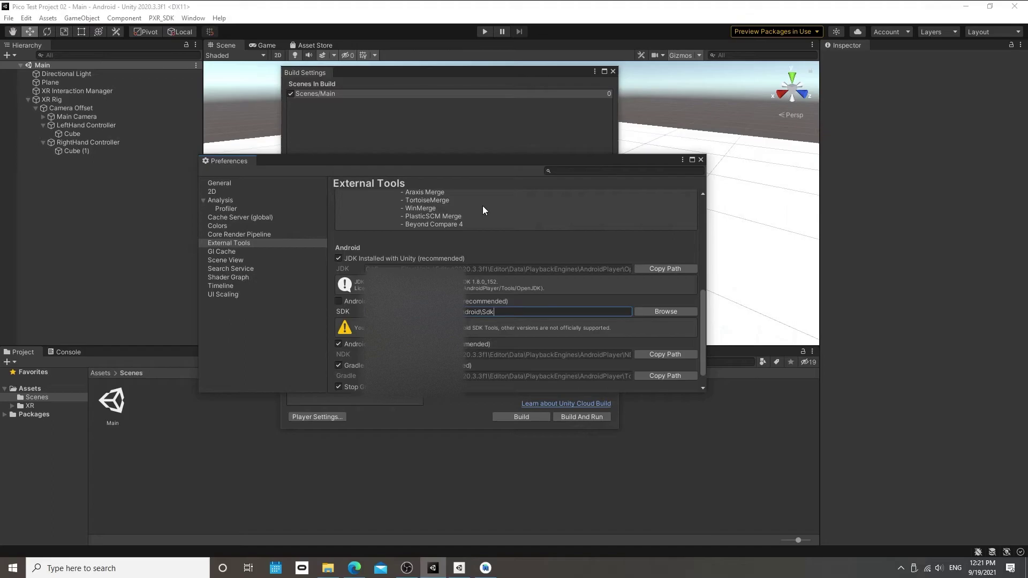
- Keep the custom Android SDK path ending in Android\Sdk in the external tools preferences and close the preferences
{"action": "scroll", "coordinate": [486, 222], "scroll_direction": "up", "scroll_amount": 3}
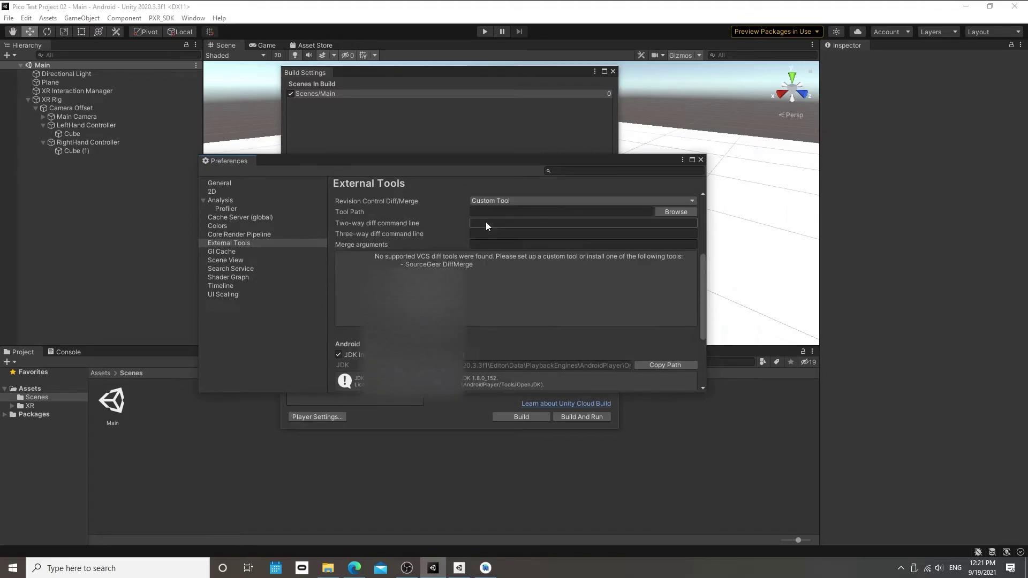
{"action": "scroll", "coordinate": [486, 222], "scroll_direction": "down", "scroll_amount": 2}
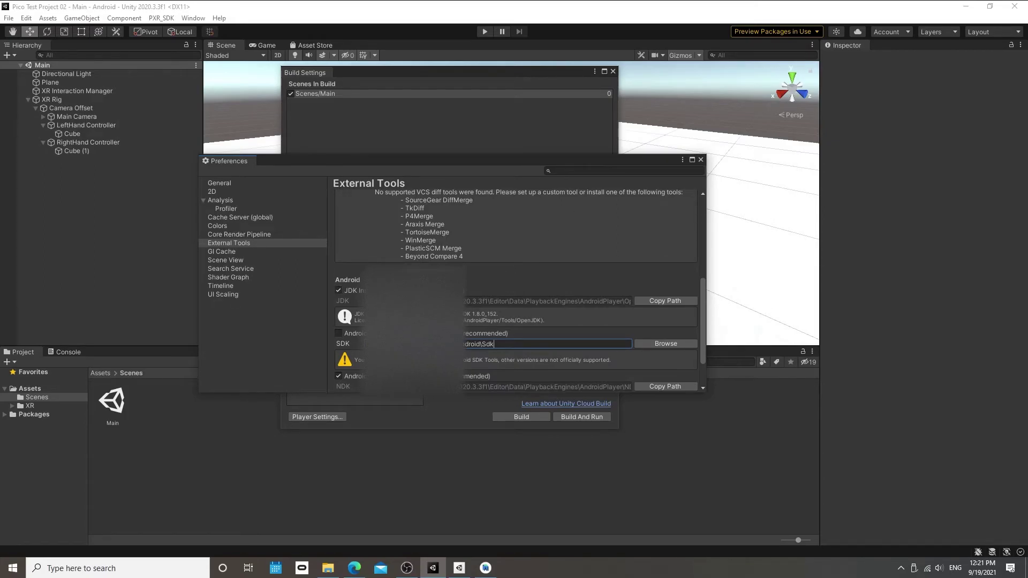
{"action": "key", "text": "ctrl+a"}
{"action": "left_click", "coordinate": [555, 345]}
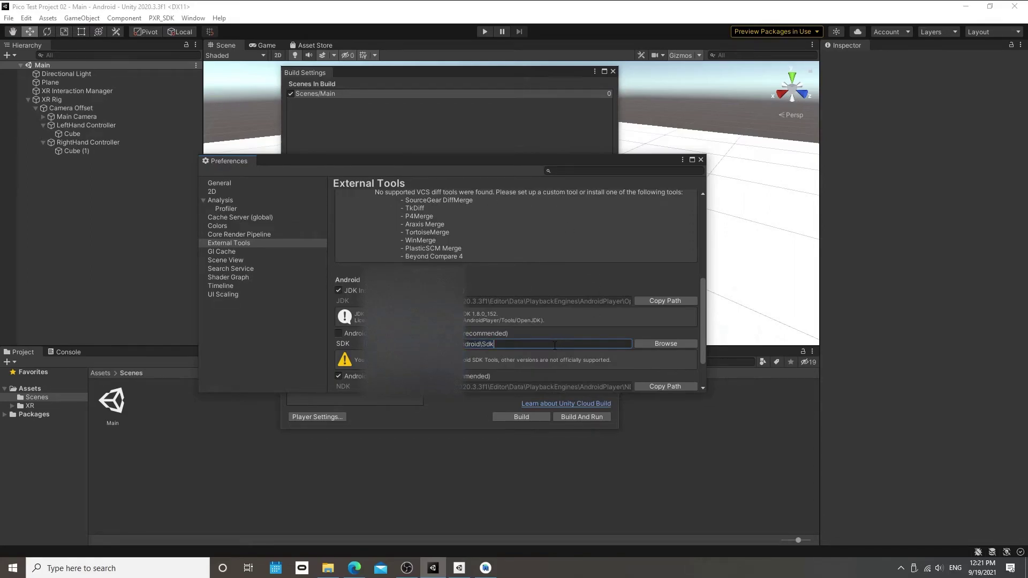
{"action": "left_click", "coordinate": [701, 160]}
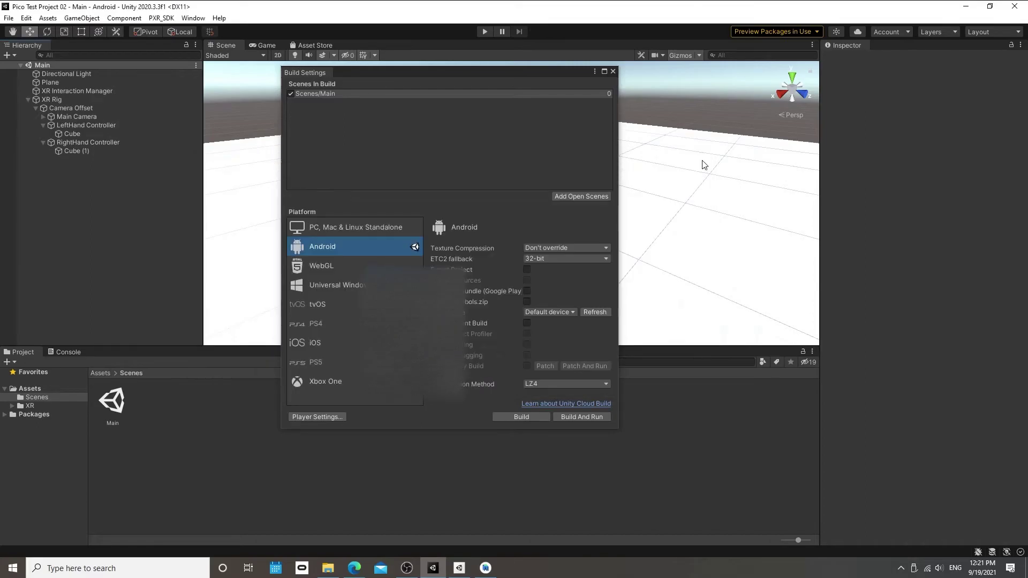
- Build the Android app as Build Test 2.apk in the Pico test 2 folder, ignoring the entitlement check without further reminders
{"action": "left_click", "coordinate": [531, 420]}
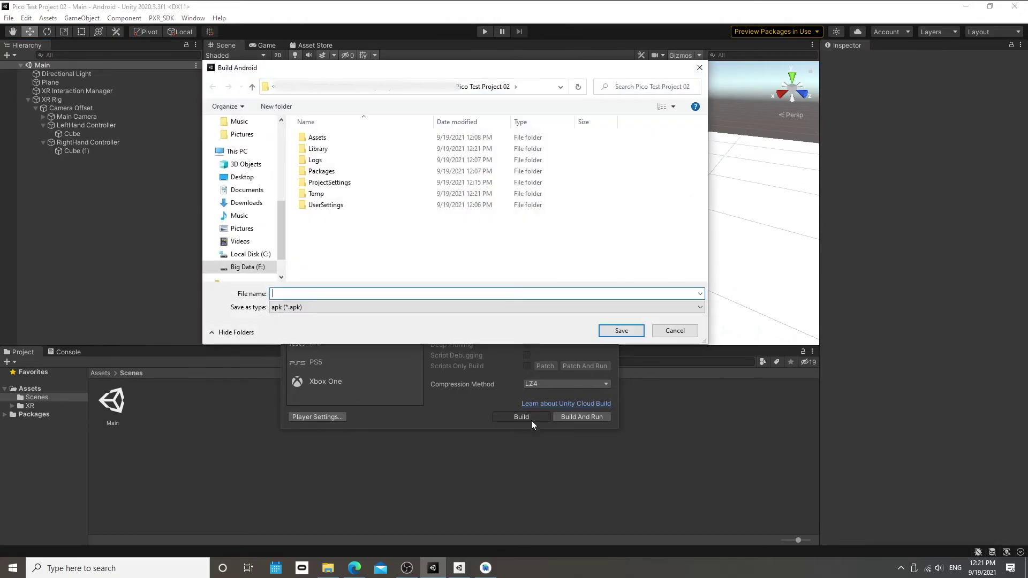
{"action": "left_click", "coordinate": [433, 86]}
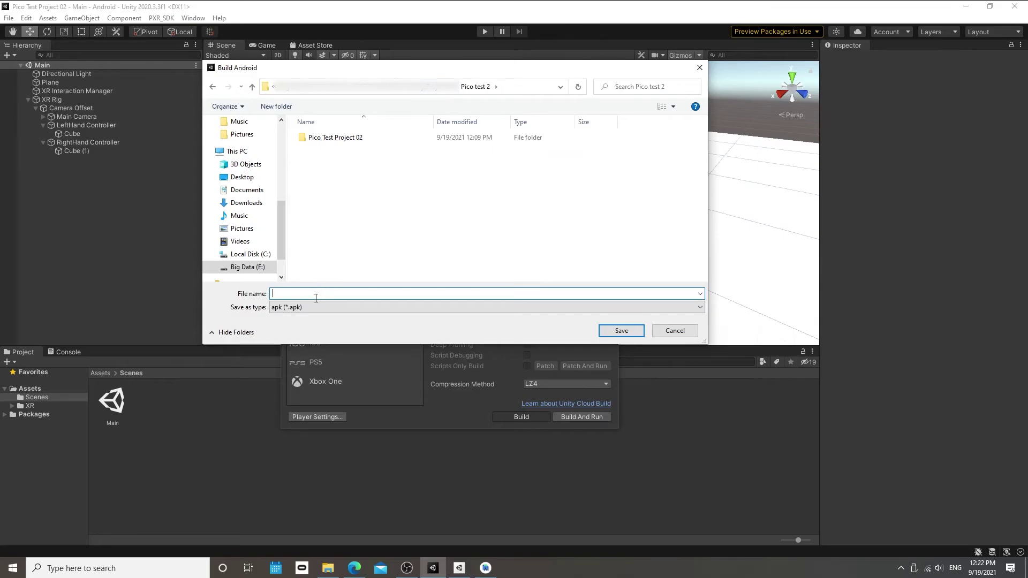
{"action": "type", "text": "Build Test"}
{"action": "key", "text": "Return"}
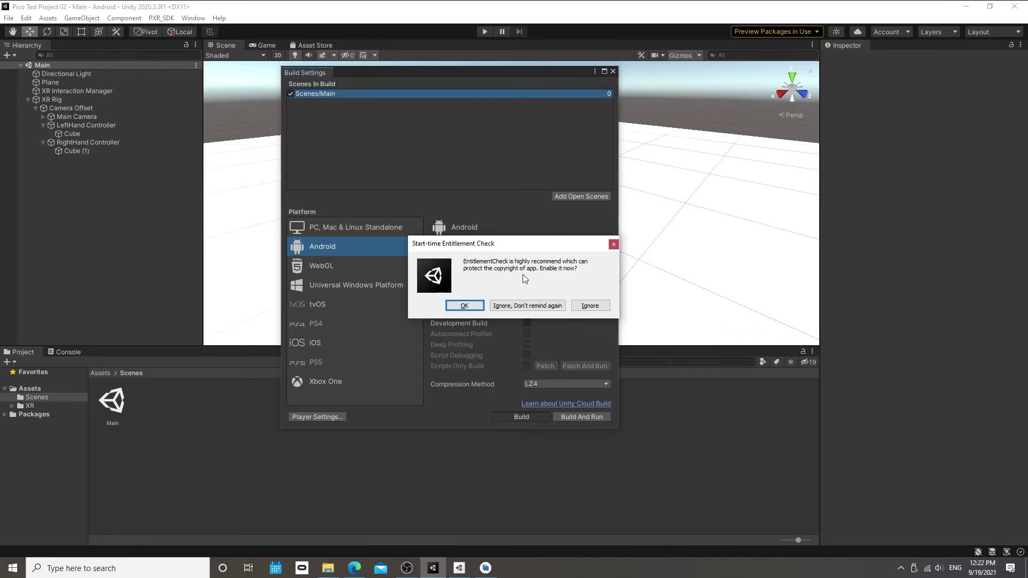
{"action": "left_click_drag", "start_coordinate": [508, 253], "coordinate": [419, 125]}
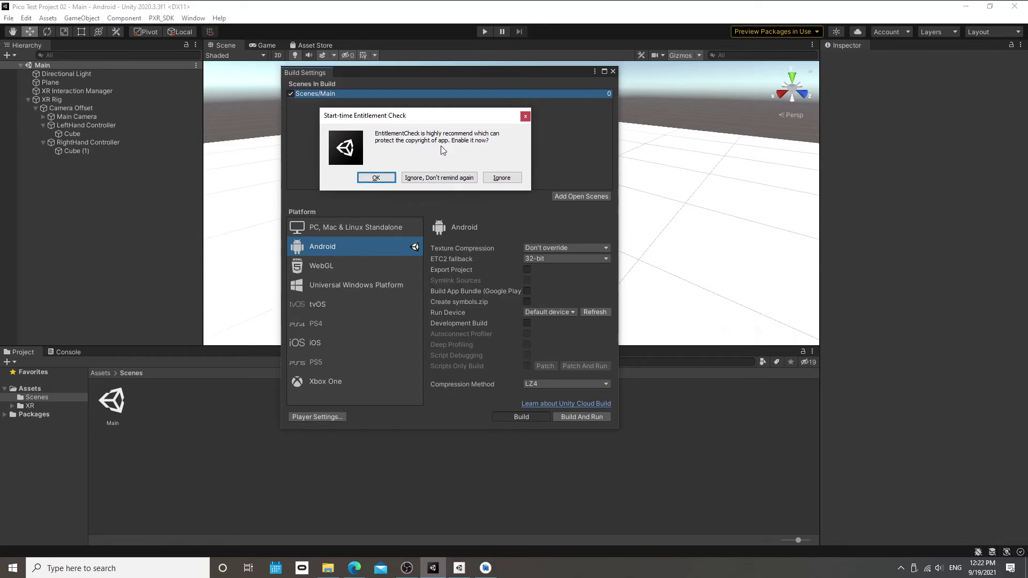
{"action": "left_click", "coordinate": [426, 178]}
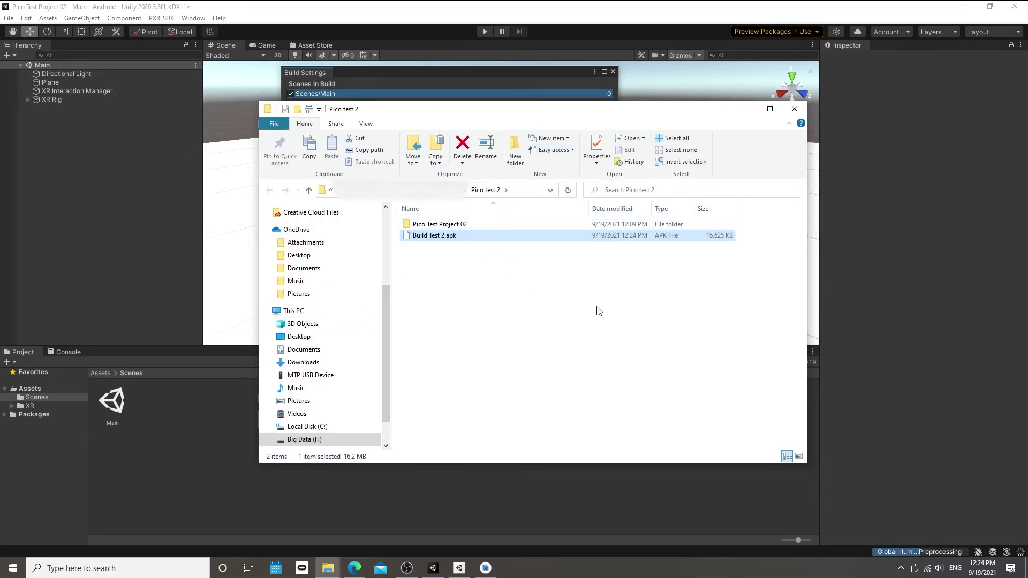
- Return to the build settings, set the run device to the Pico Neo 2 and close them
{"action": "left_click", "coordinate": [534, 72]}
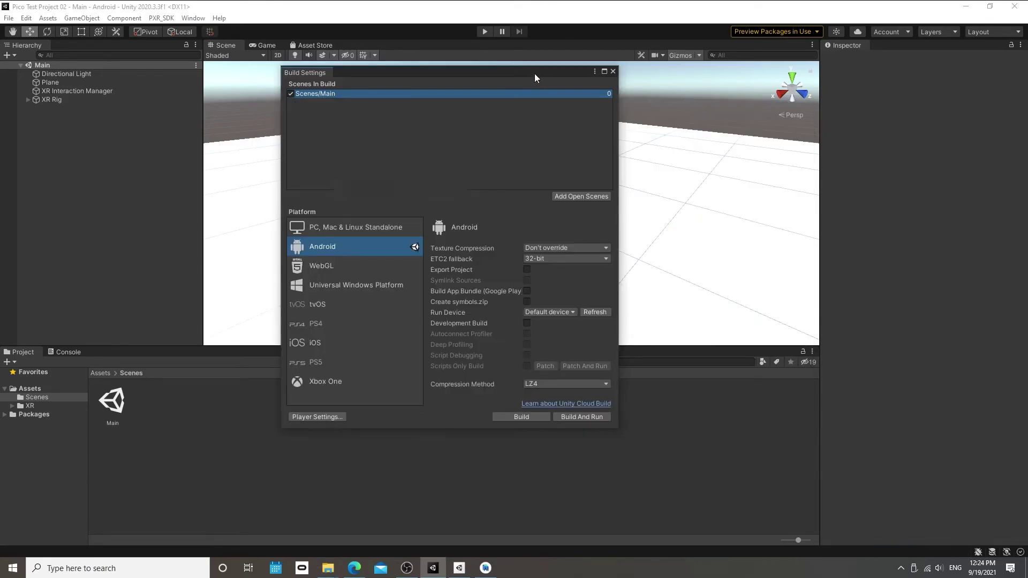
{"action": "left_click", "coordinate": [563, 312]}
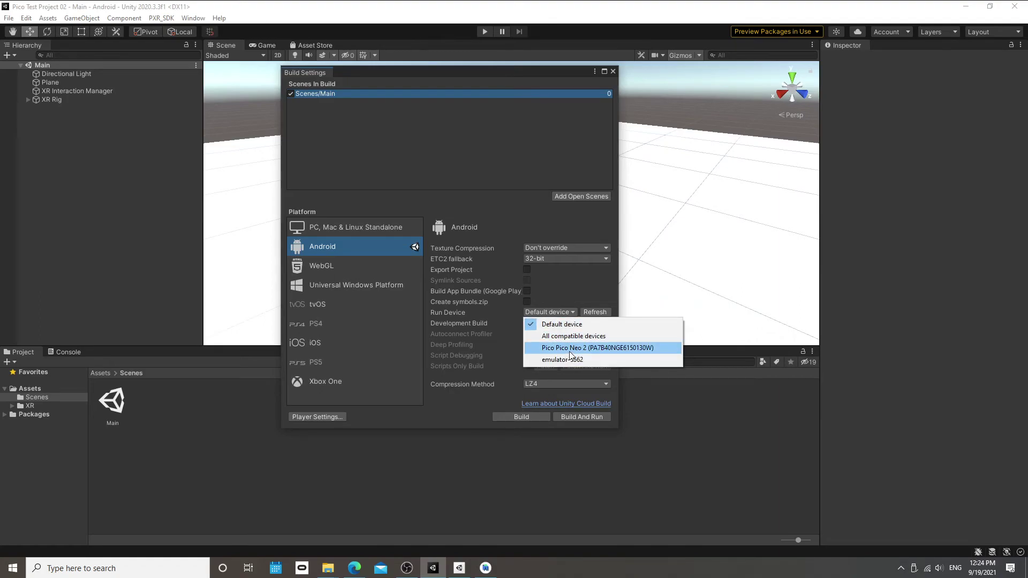
{"action": "left_click", "coordinate": [591, 349]}
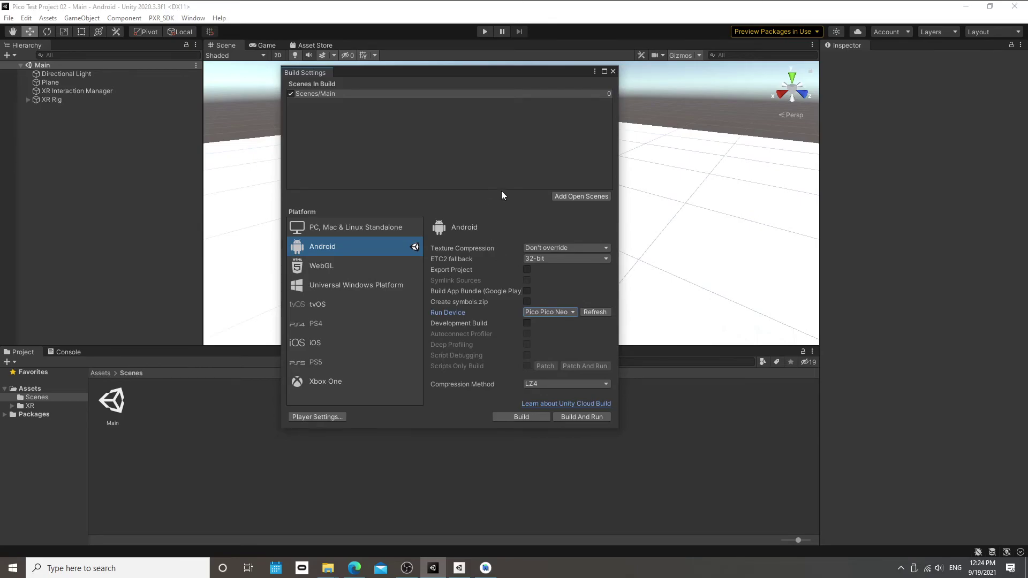
{"action": "left_click", "coordinate": [614, 71]}
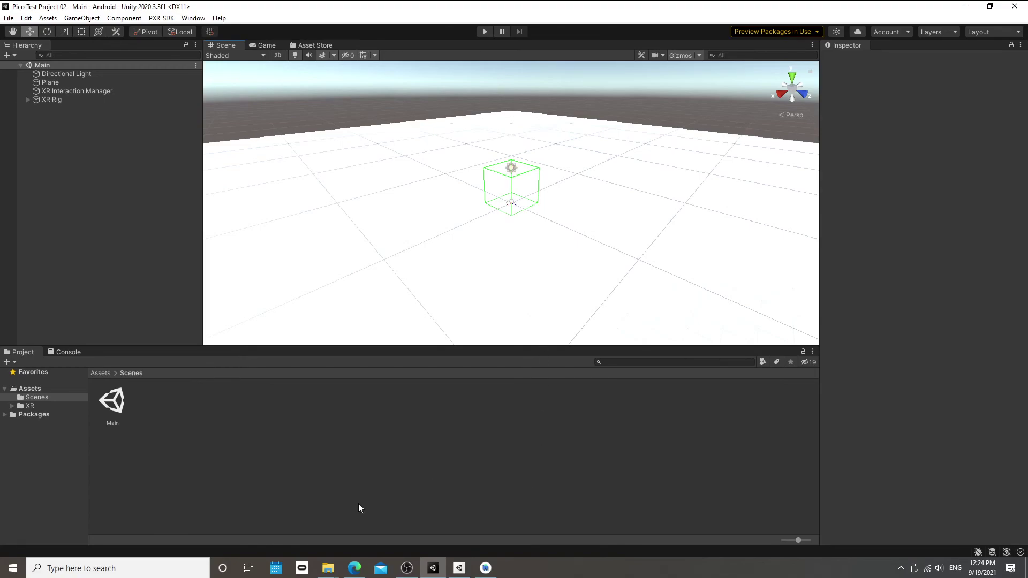
- Switch to the Edge browser, open sidequestvr.com in a new tab and look over its home page
{"action": "left_click", "coordinate": [356, 570]}
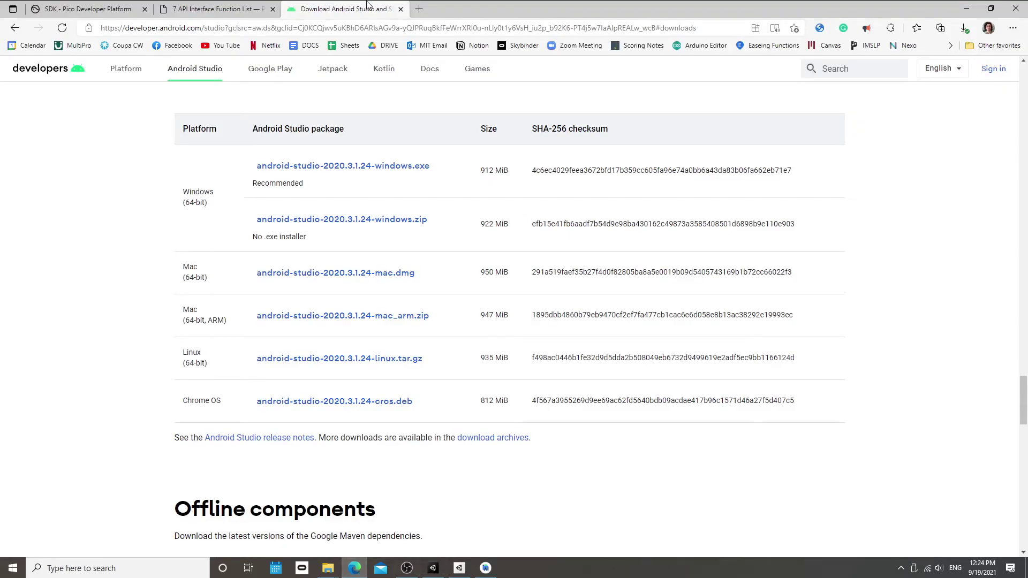
{"action": "left_click", "coordinate": [421, 10]}
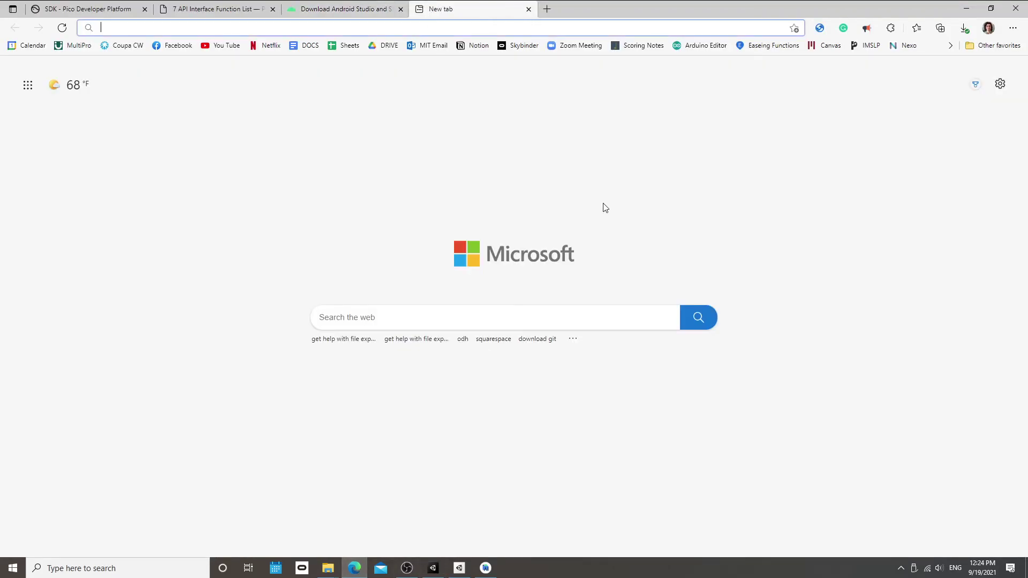
{"action": "type", "text": "sidequestvr.com"}
{"action": "key", "text": "Return"}
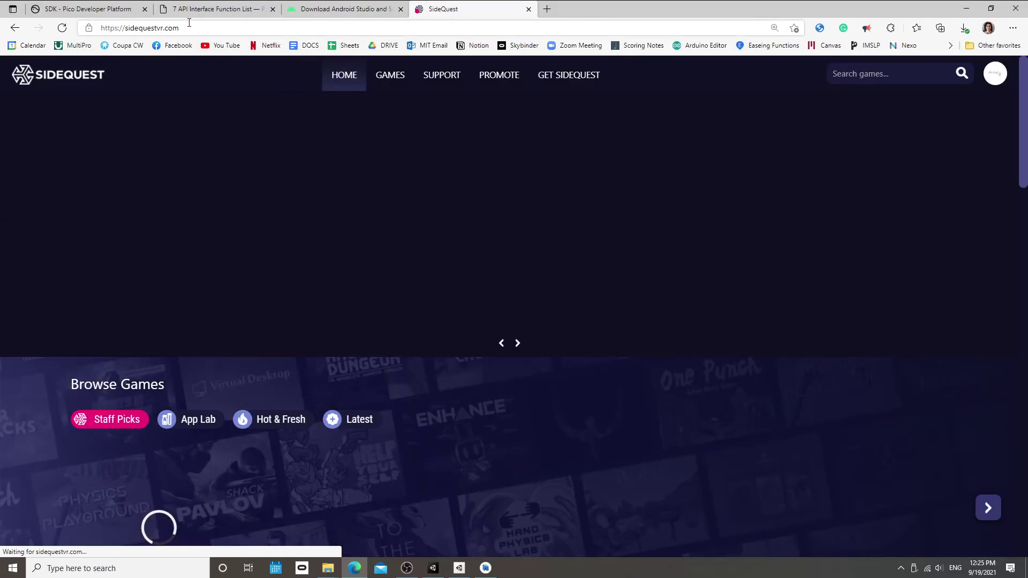
{"action": "left_click", "coordinate": [189, 22]}
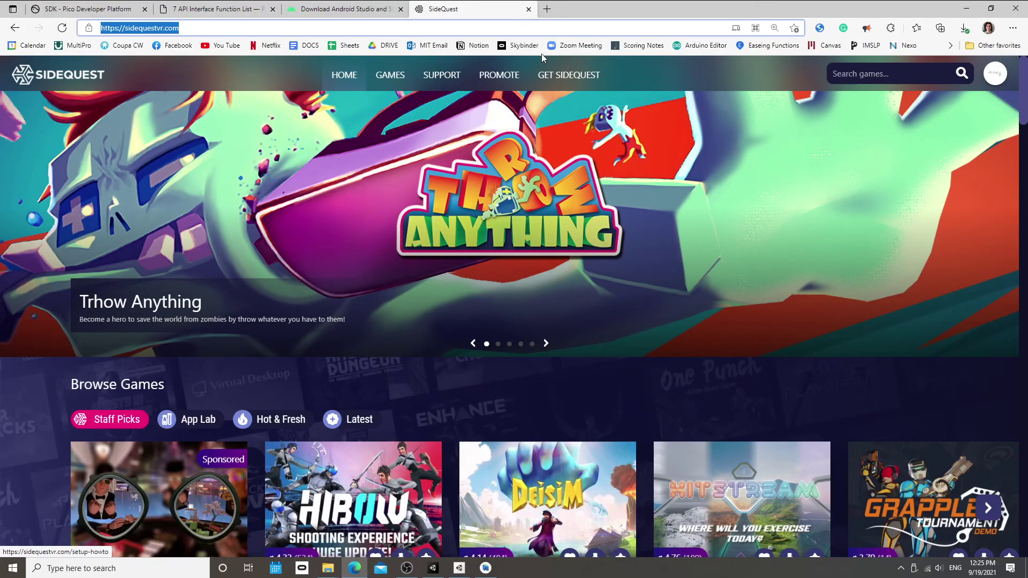
{"action": "scroll", "coordinate": [385, 259], "scroll_direction": "down", "scroll_amount": 3}
{"action": "scroll", "coordinate": [391, 275], "scroll_direction": "up", "scroll_amount": 3}
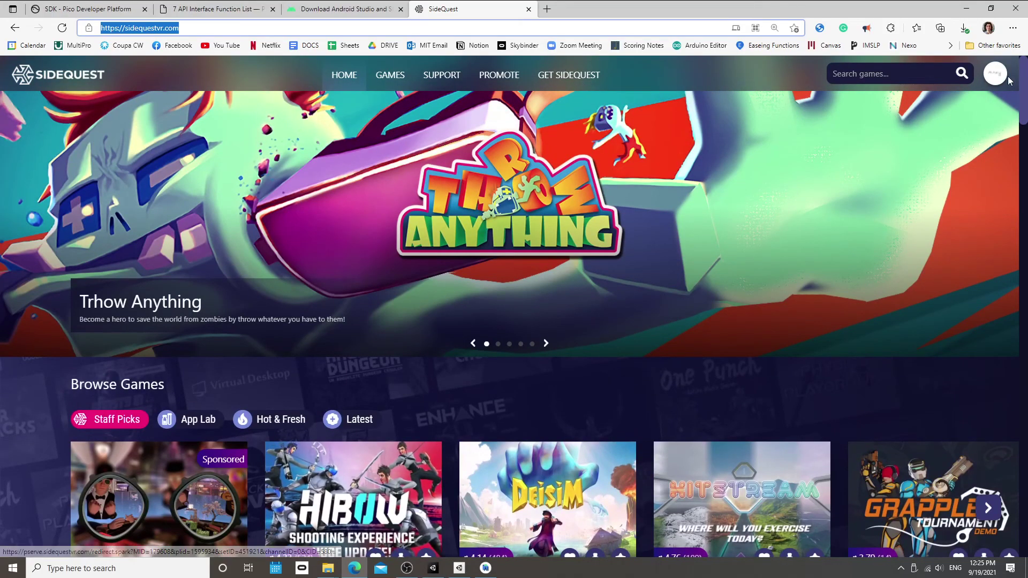
- Search the web for "side quest download", open the Download/Update SideQuest & Sign Up result and examine the desktop download options
{"action": "left_click", "coordinate": [366, 30]}
{"action": "type", "text": "side quest"}
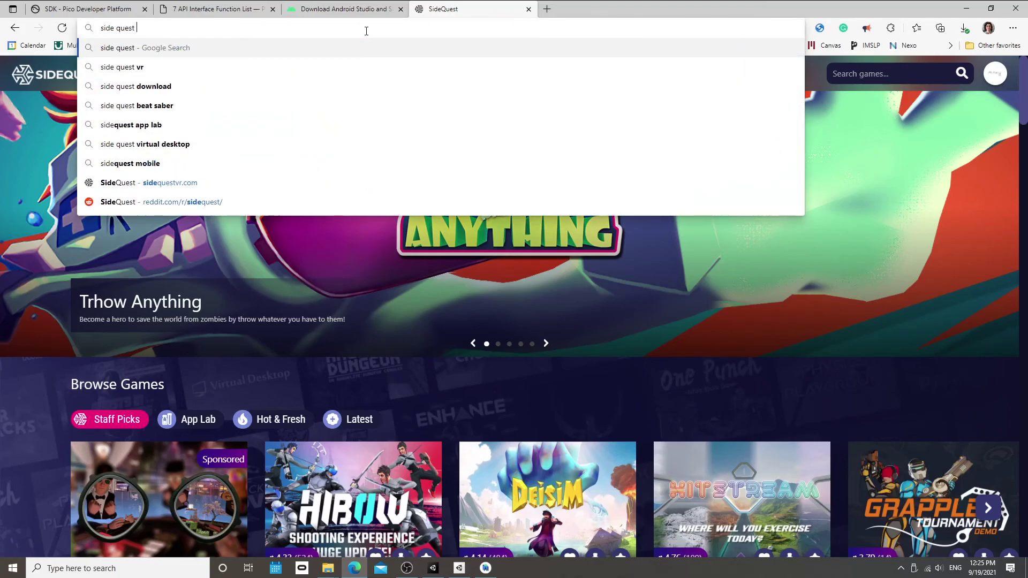
{"action": "key", "text": "Return"}
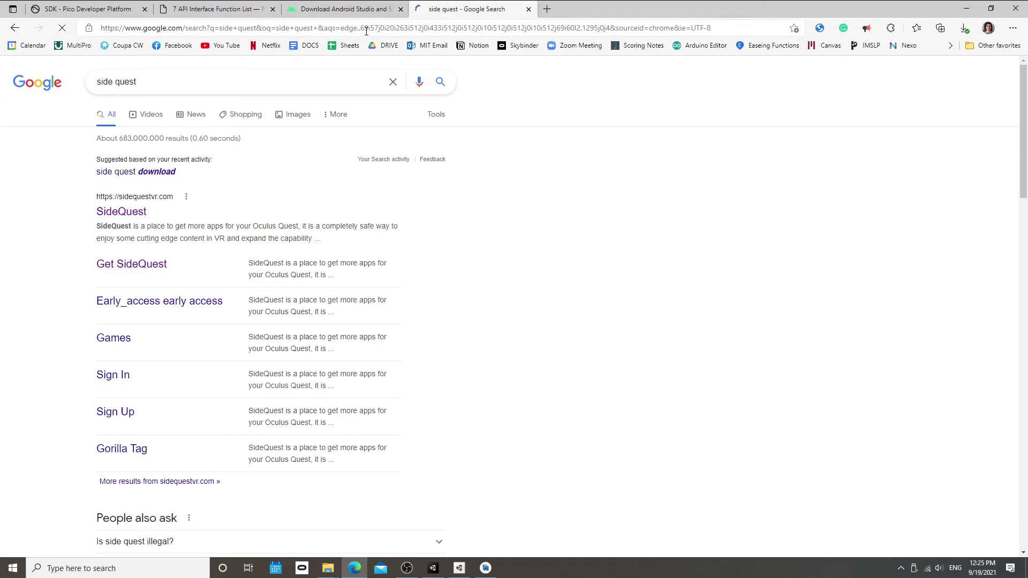
{"action": "scroll", "coordinate": [152, 368], "scroll_direction": "down", "scroll_amount": 1}
{"action": "scroll", "coordinate": [153, 368], "scroll_direction": "down", "scroll_amount": 4}
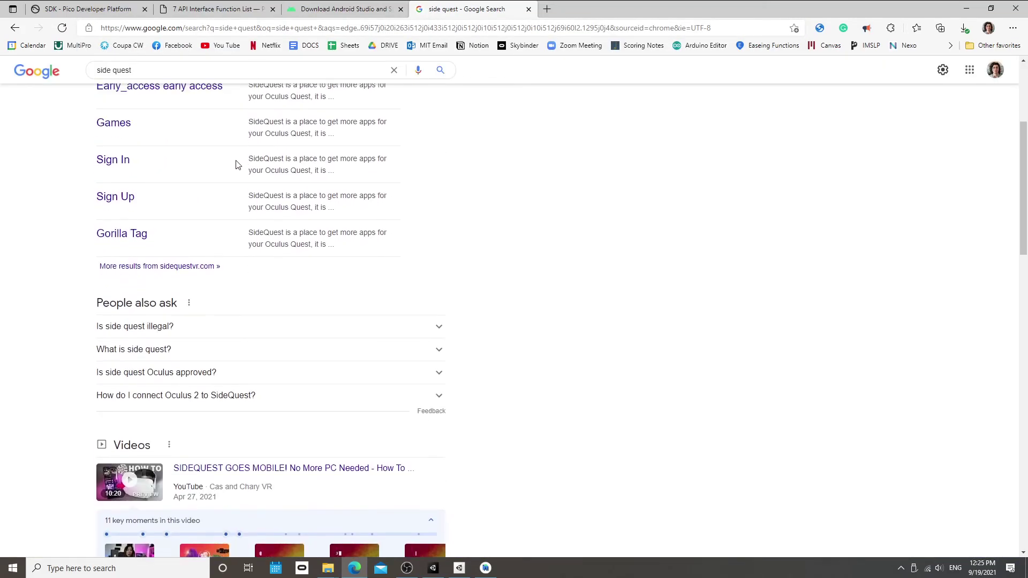
{"action": "scroll", "coordinate": [234, 162], "scroll_direction": "up", "scroll_amount": 5}
{"action": "left_click", "coordinate": [234, 71]}
{"action": "type", "text": "download"}
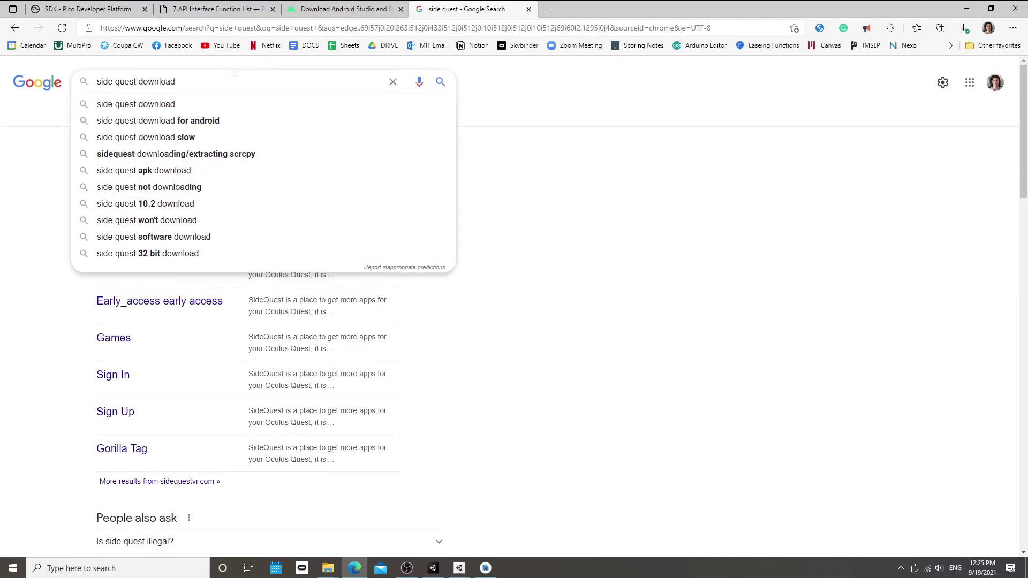
{"action": "key", "text": "Return"}
{"action": "left_click", "coordinate": [181, 175]}
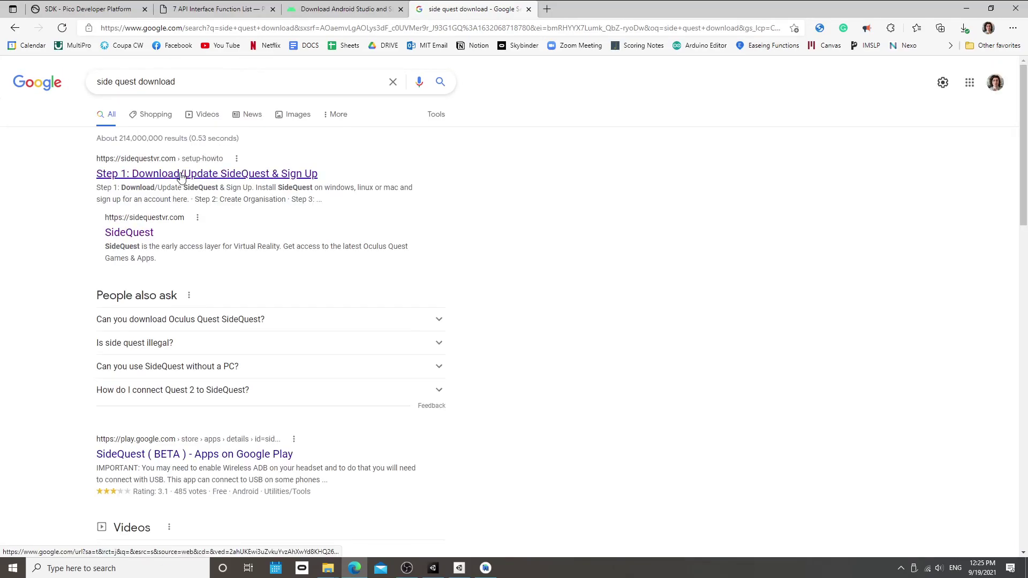
{"action": "scroll", "coordinate": [215, 397], "scroll_direction": "down", "scroll_amount": 5}
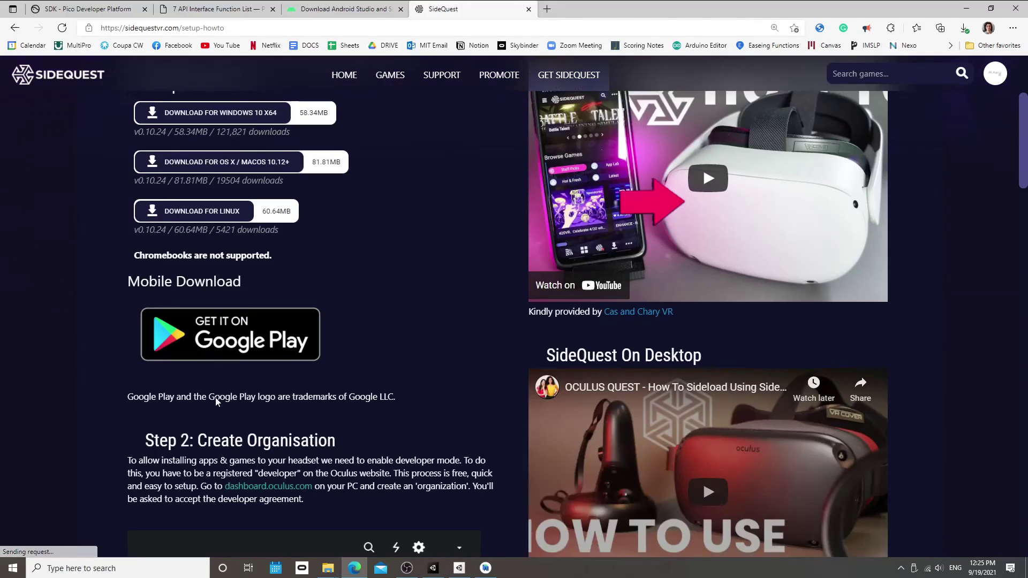
{"action": "scroll", "coordinate": [339, 157], "scroll_direction": "up", "scroll_amount": 3}
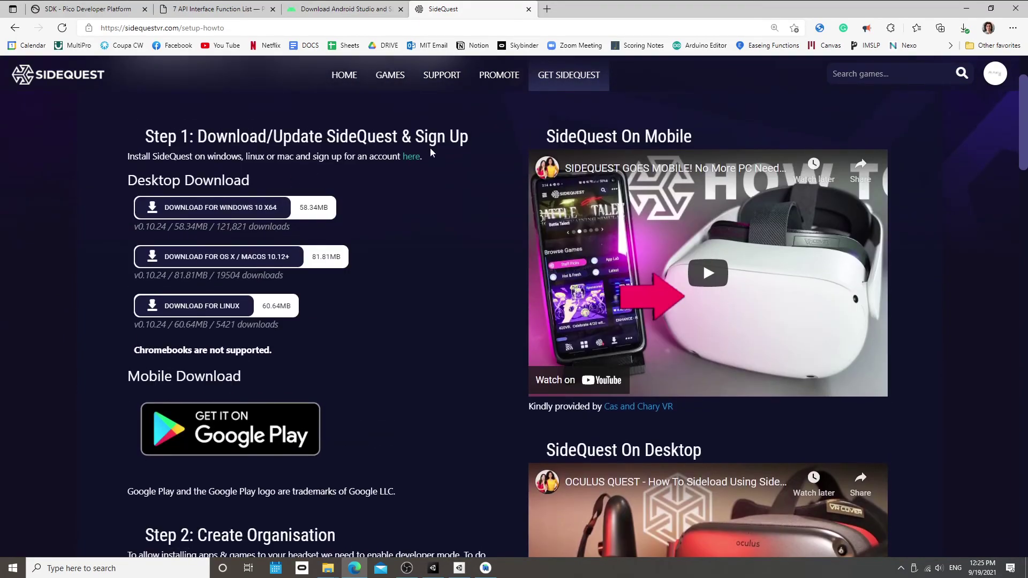
- Launch the SideQuest desktop application from the Windows search
{"action": "key", "text": "super"}
{"action": "type", "text": "sidequest"}
{"action": "key", "text": "Return"}
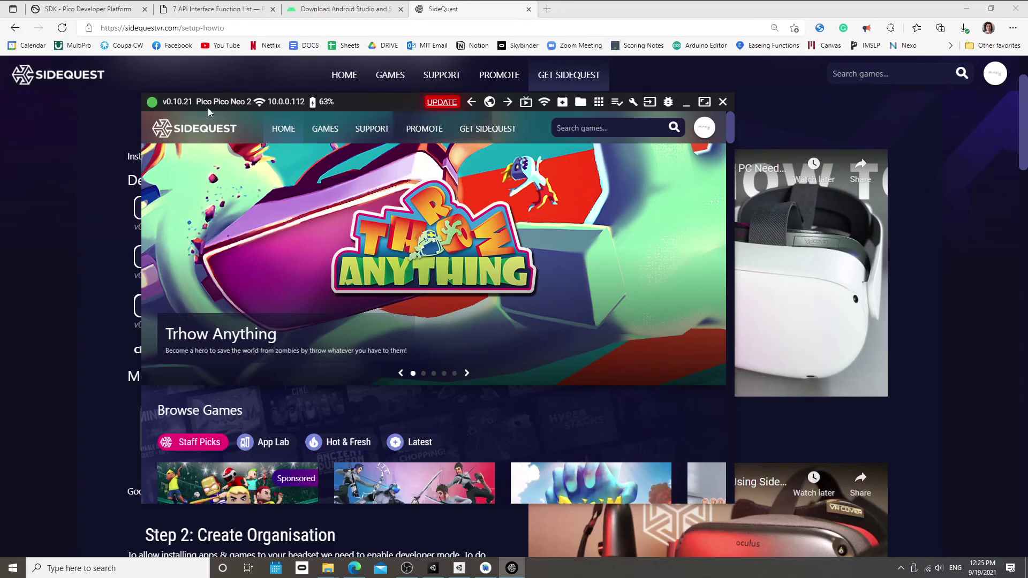
- Install Build Test 2.apk on the connected Pico headset from the Pico test 2 folder under 2.S972 FALL 2021, Unity Projects
{"action": "left_click", "coordinate": [568, 107]}
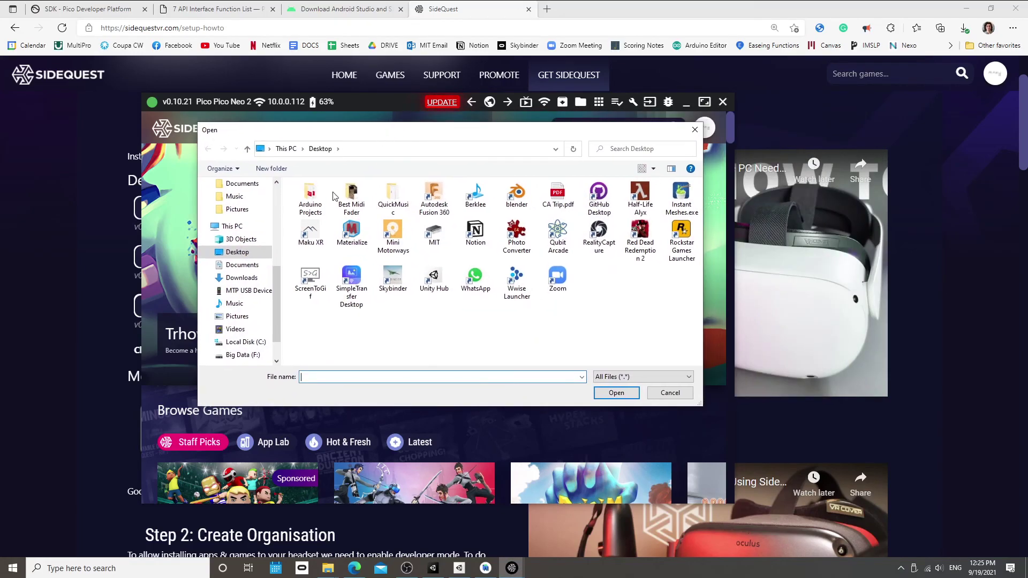
{"action": "scroll", "coordinate": [241, 268], "scroll_direction": "up", "scroll_amount": 10}
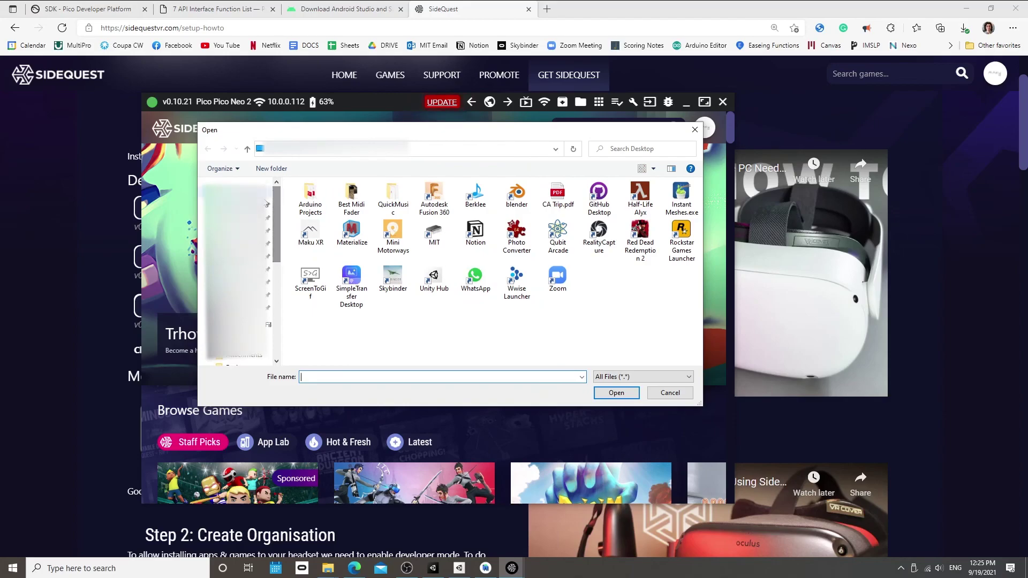
{"action": "left_click", "coordinate": [236, 241]}
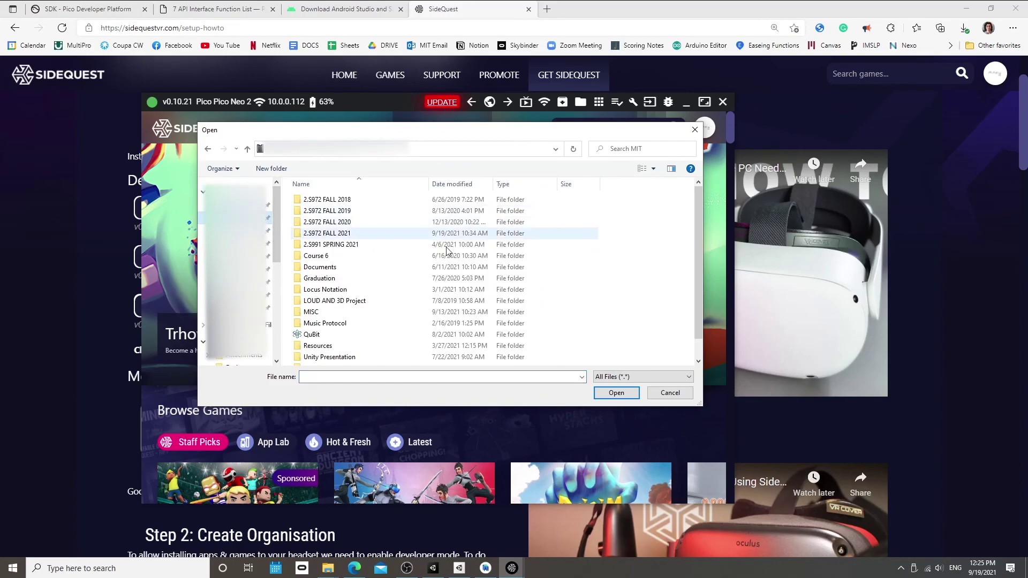
{"action": "double_click", "coordinate": [381, 223]}
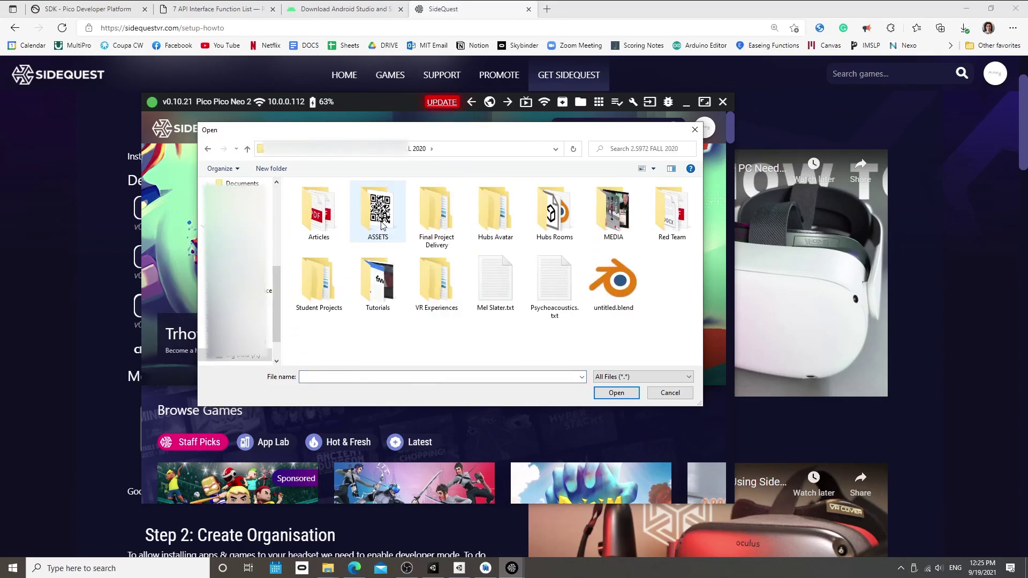
{"action": "key", "text": "alt+Up"}
{"action": "double_click", "coordinate": [384, 235]}
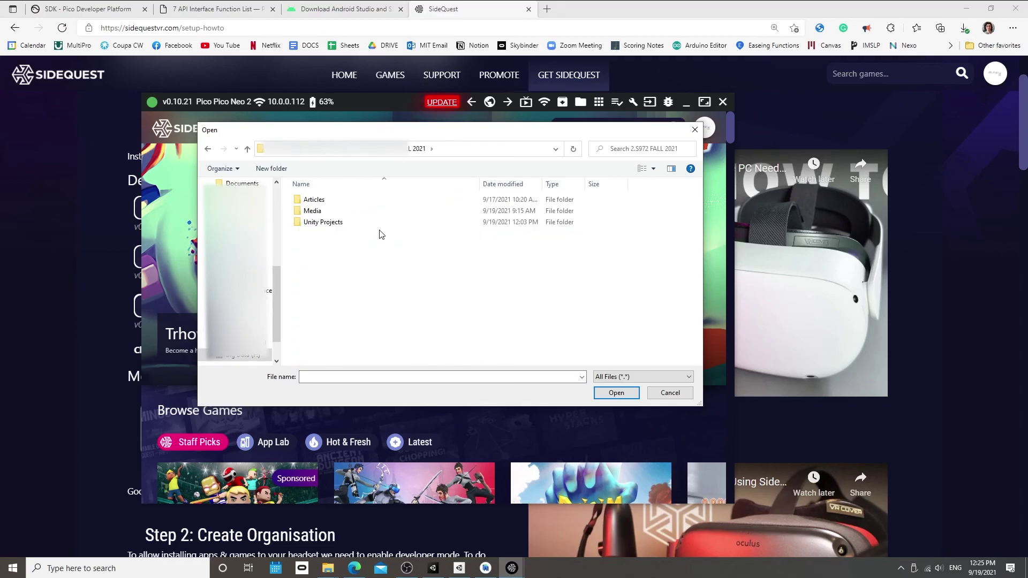
{"action": "double_click", "coordinate": [348, 221]}
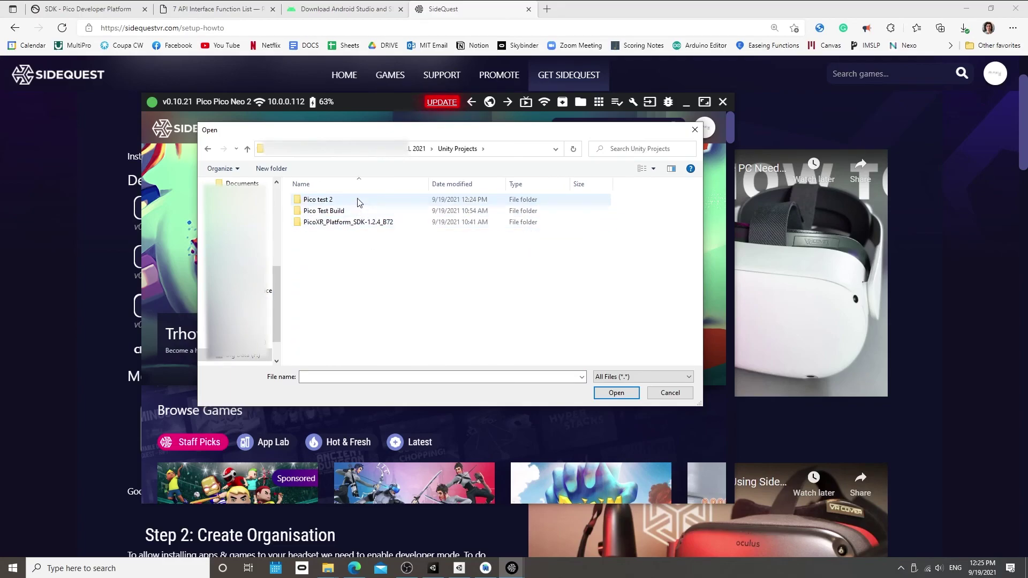
{"action": "double_click", "coordinate": [356, 202]}
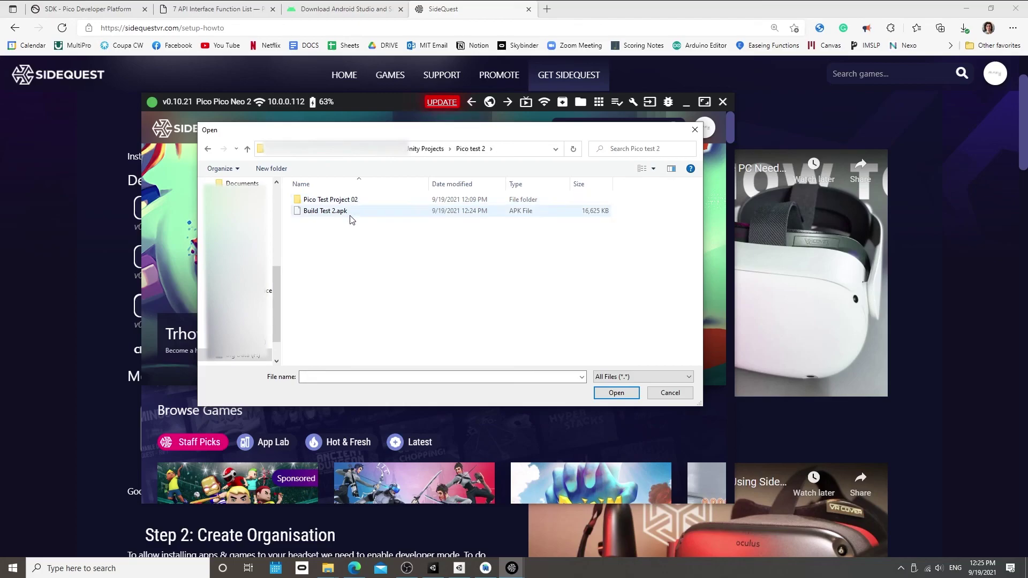
{"action": "left_click", "coordinate": [324, 211]}
{"action": "left_click", "coordinate": [617, 392]}
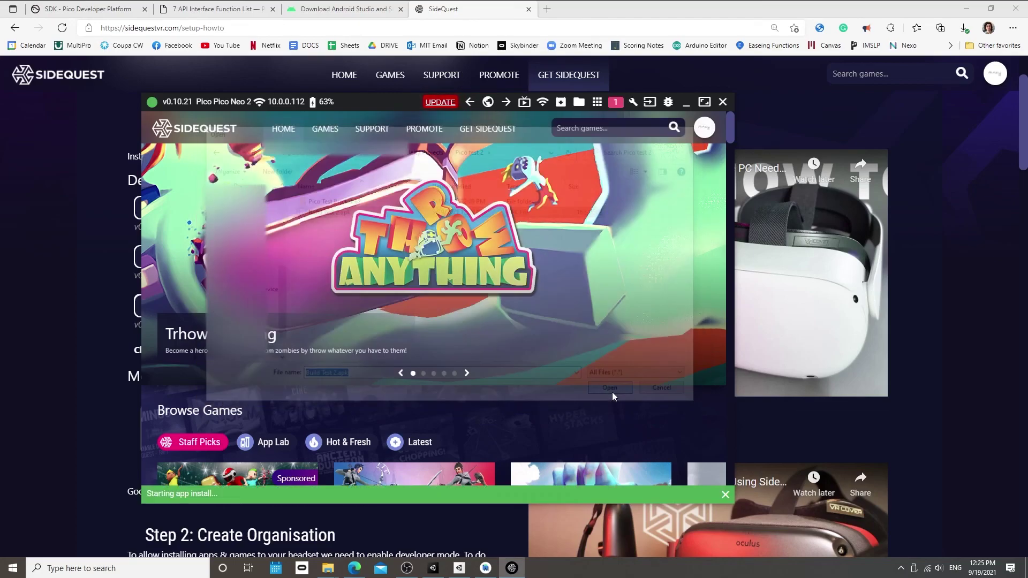